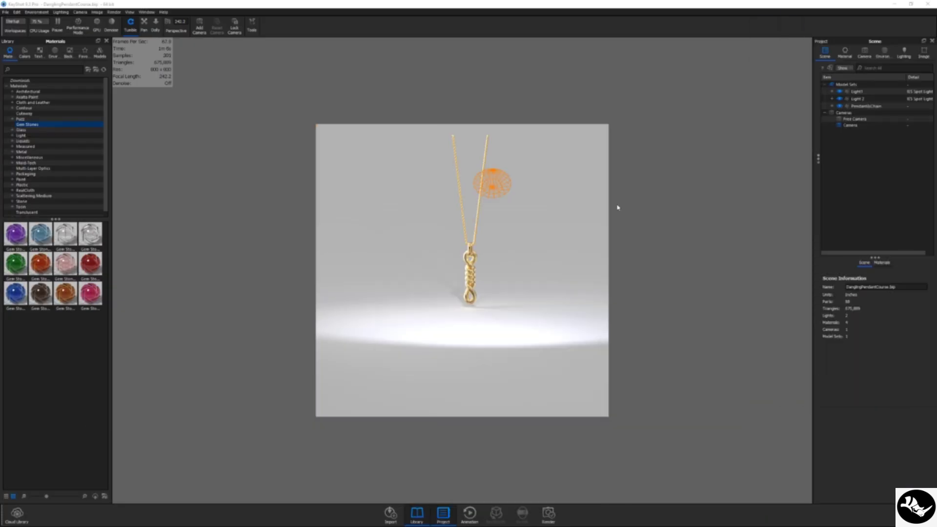
- Orbit and zoom the camera closer to the gold pendant
drag(618, 207, 643, 210)
scroll(459, 292, up, 2)
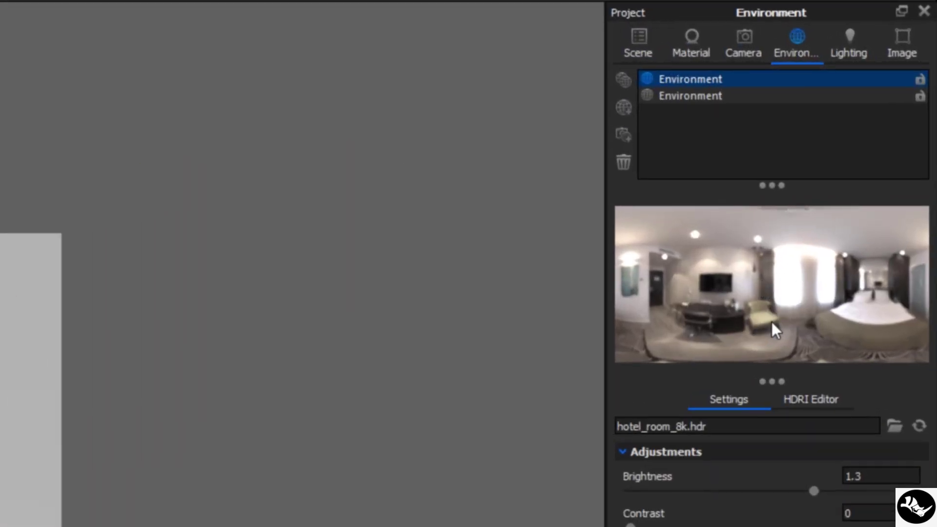
- Inspect Light1, Light 2 and the Pendant&Chain model set in the Scene list
click(649, 37)
click(714, 148)
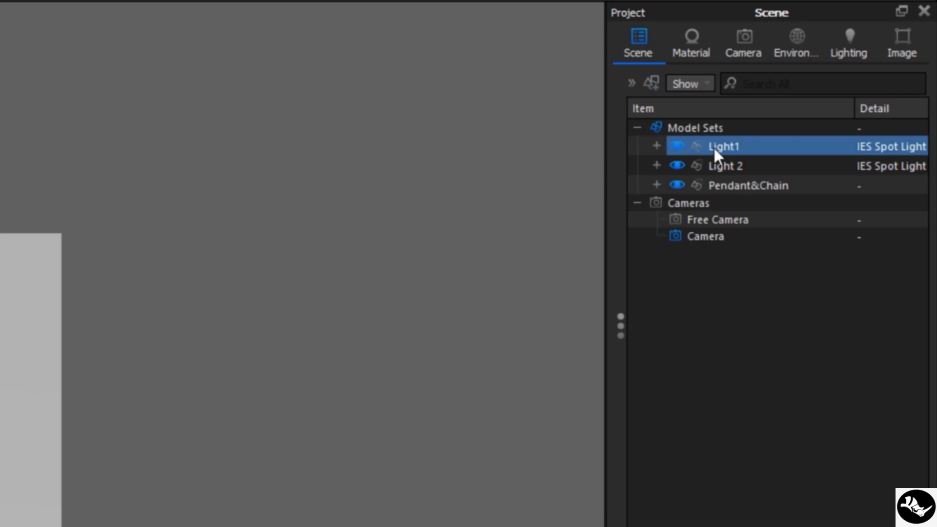
click(723, 166)
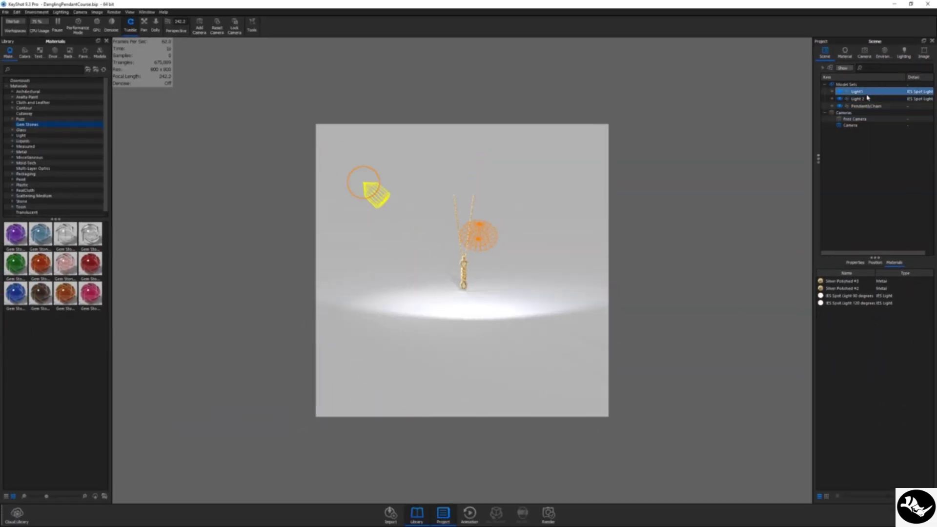
ctrl+click(917, 93)
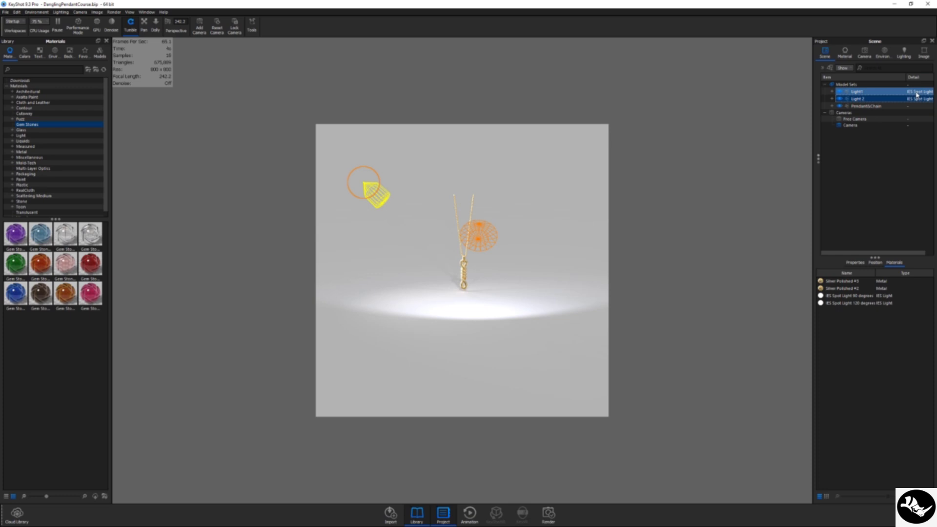
click(901, 106)
scroll(451, 252, up, 5)
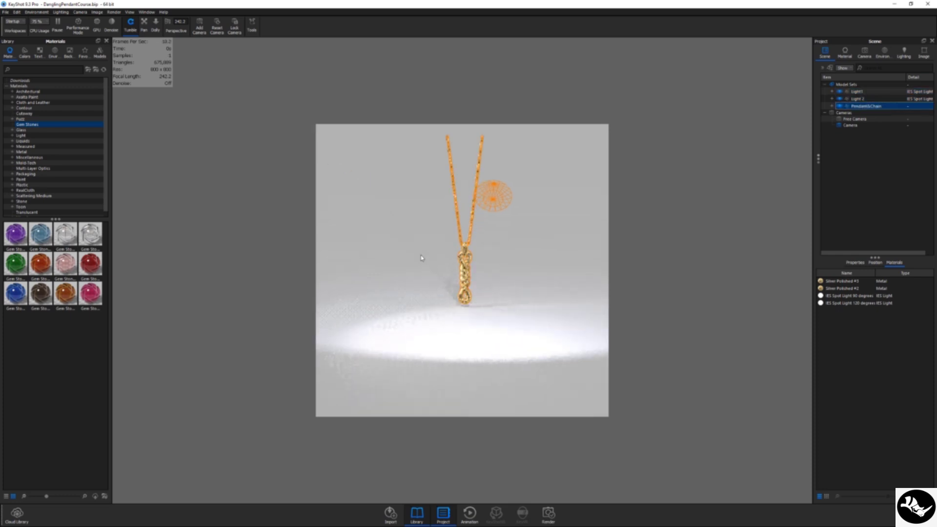
- Clear the selection and tumble the camera to a new angle on the pendant
click(521, 256)
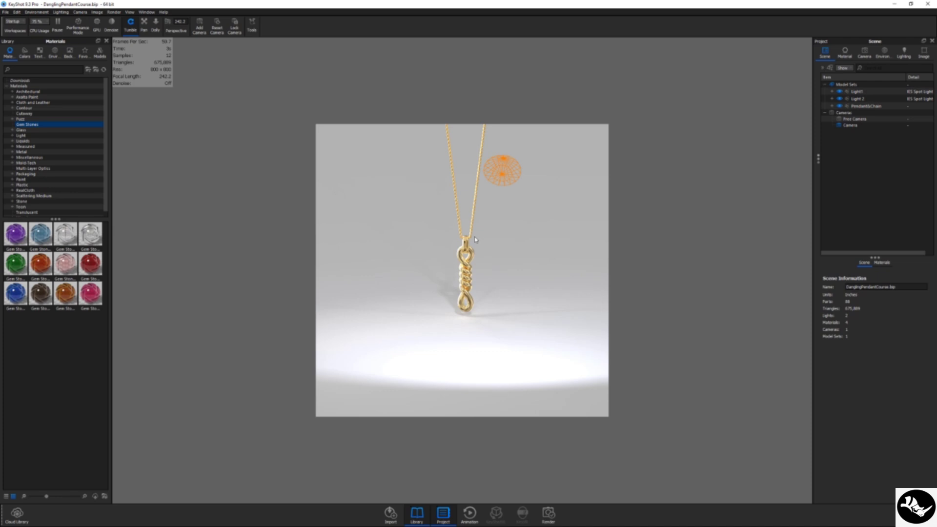
drag(483, 246, 484, 283)
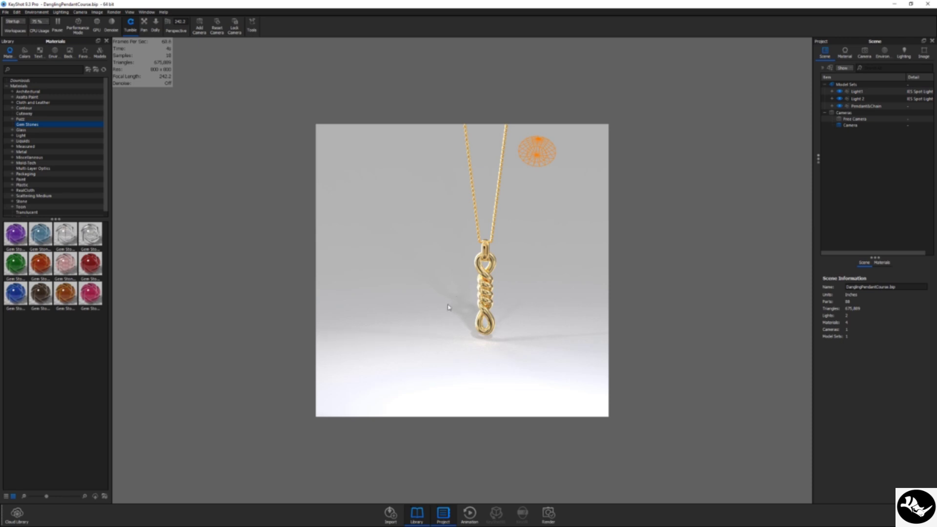
mouse_move(449, 307)
mouse_down()
mouse_move(464, 281)
mouse_move(507, 262)
mouse_up()
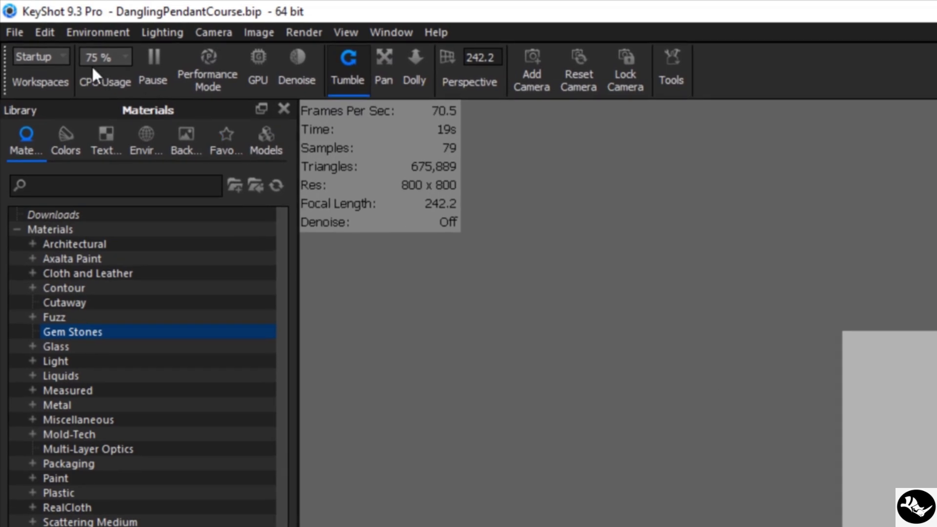
- Add a sphere and place it where the chain strands meet, at Y about 62.26
click(45, 33)
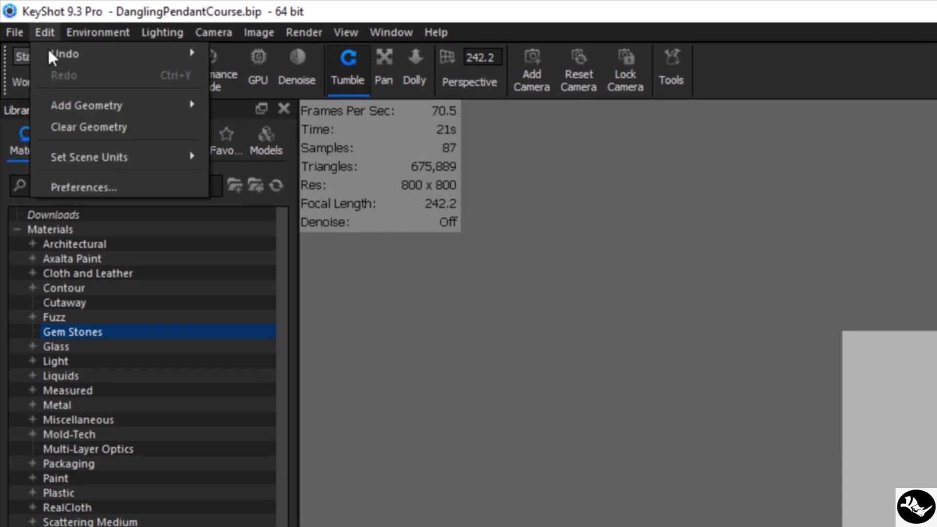
mouse_move(86, 106)
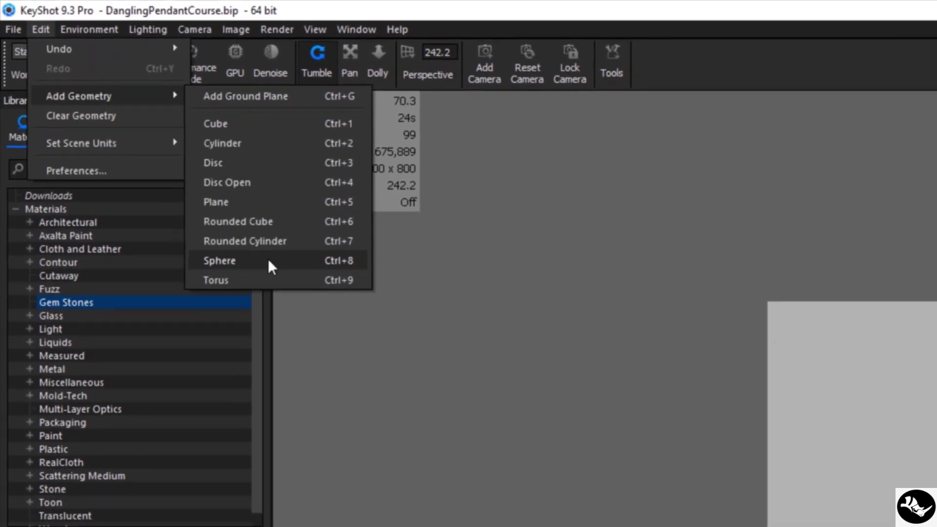
click(268, 261)
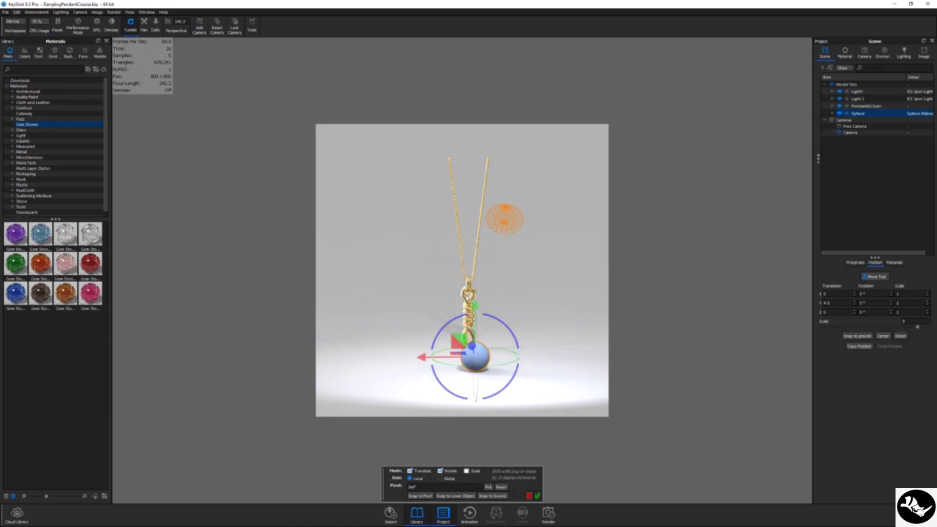
drag(478, 301, 473, 102)
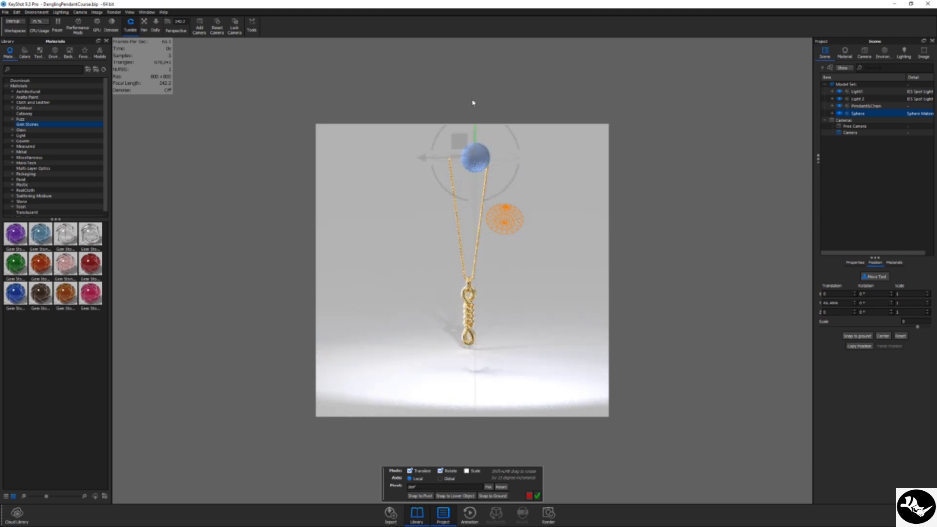
mouse_move(533, 289)
mouse_down()
mouse_move(548, 288)
mouse_move(529, 287)
mouse_up()
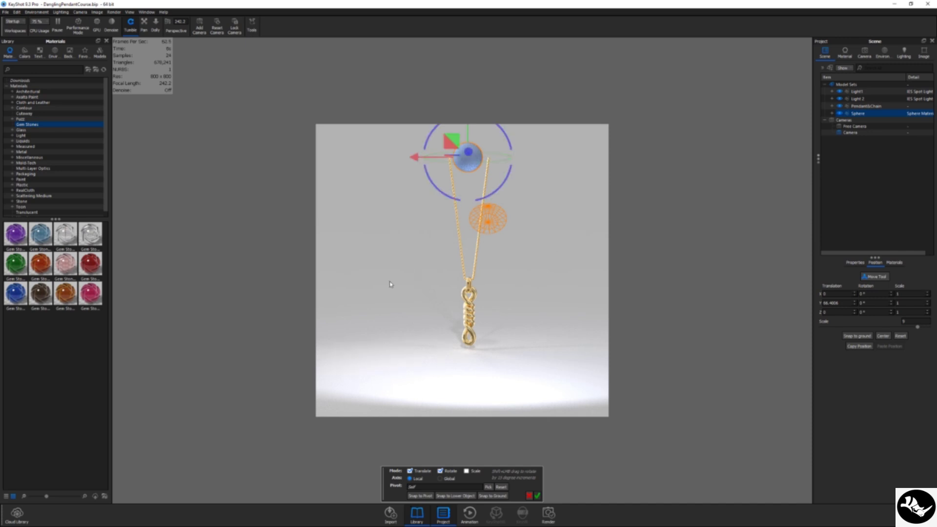
mouse_move(391, 284)
mouse_down()
mouse_move(502, 336)
mouse_move(463, 182)
mouse_move(390, 182)
mouse_move(394, 295)
mouse_move(425, 256)
mouse_up()
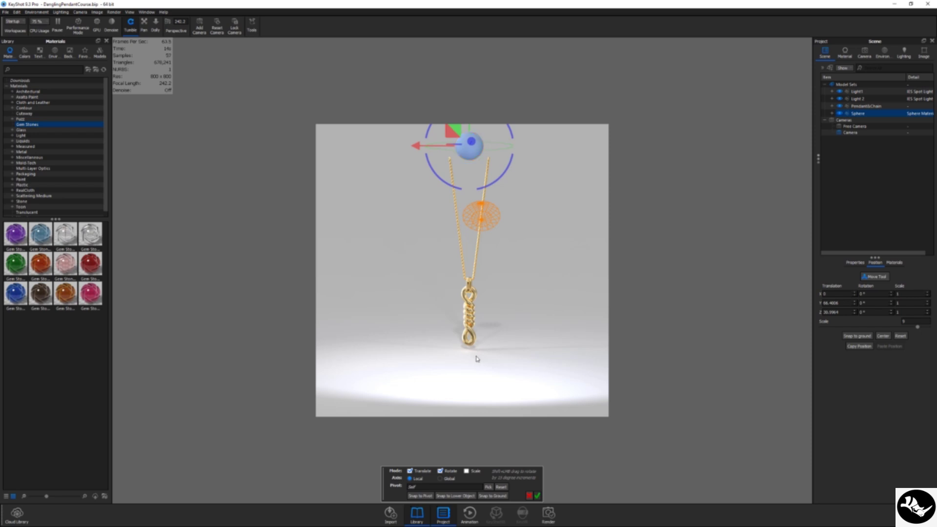
mouse_move(475, 303)
mouse_down()
mouse_move(467, 330)
mouse_move(467, 322)
mouse_up()
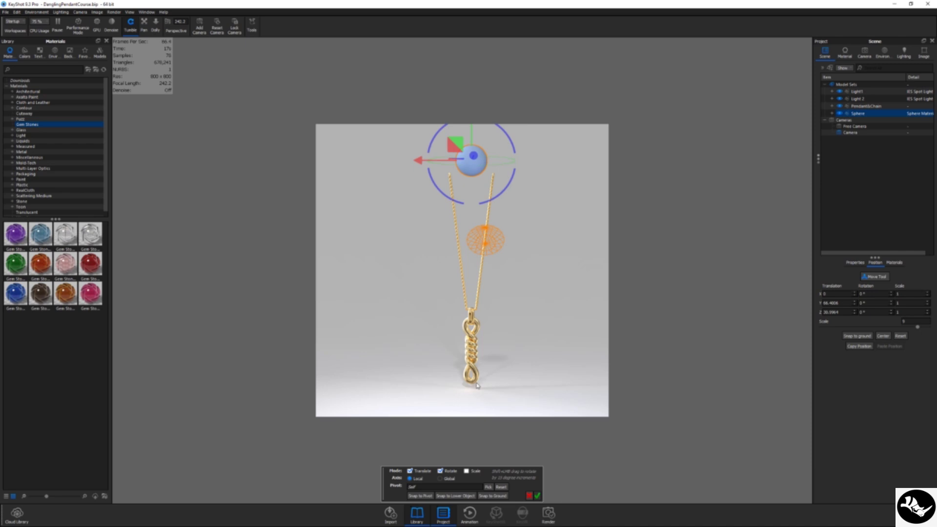
drag(475, 128, 472, 146)
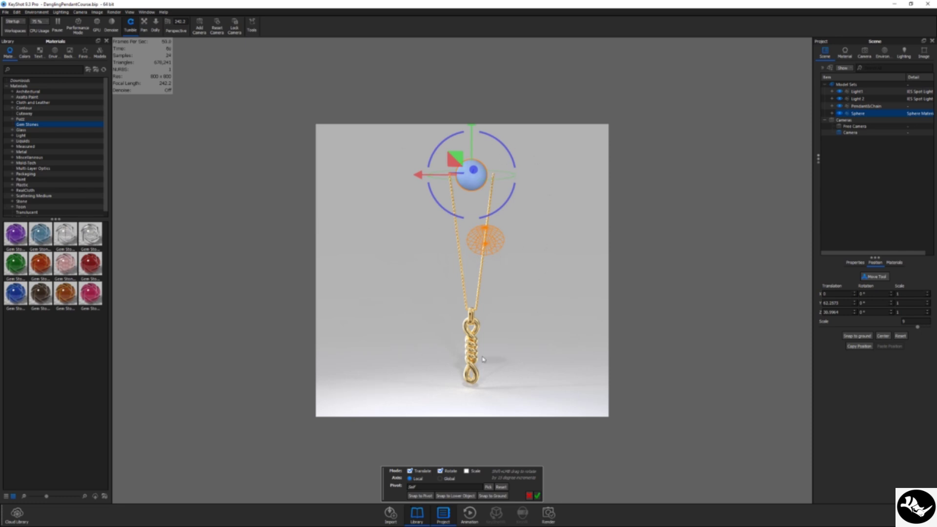
- Confirm the sphere's position, deselect it, and start the Animation Wizard from the timeline
click(537, 496)
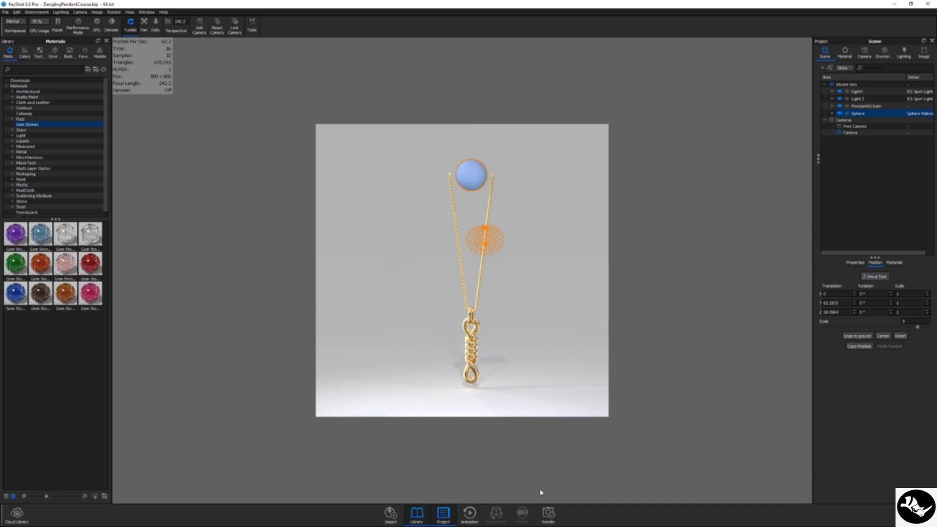
click(524, 295)
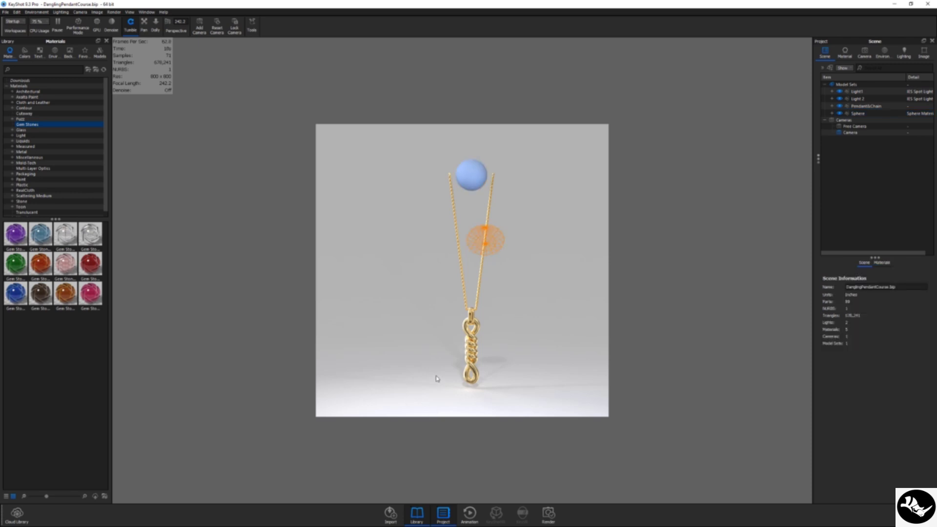
click(471, 515)
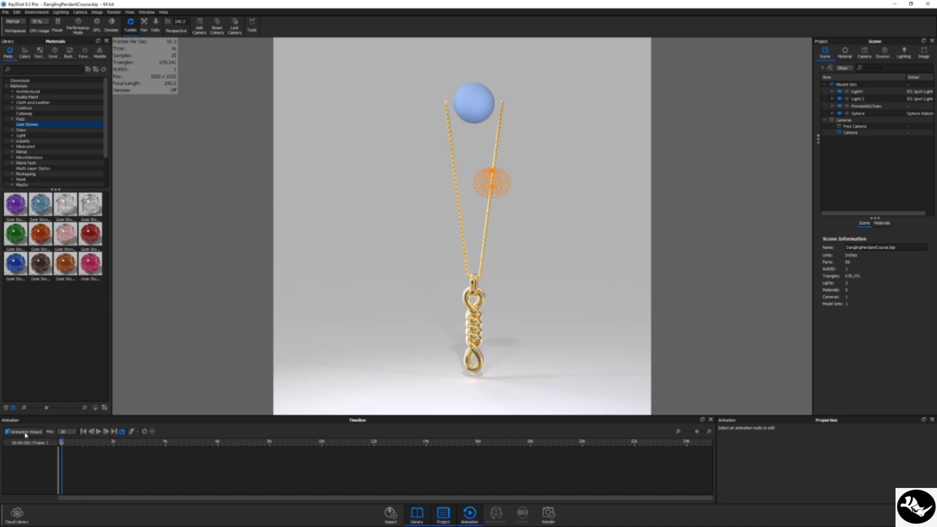
click(25, 433)
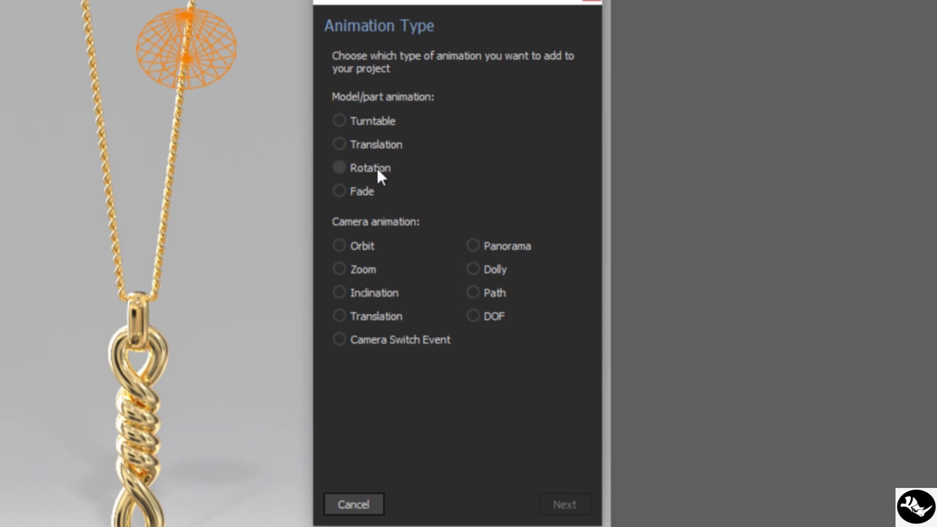
- Create a 90° X-axis rotation animation on Pendant&Chain with the Animation Wizard
click(363, 169)
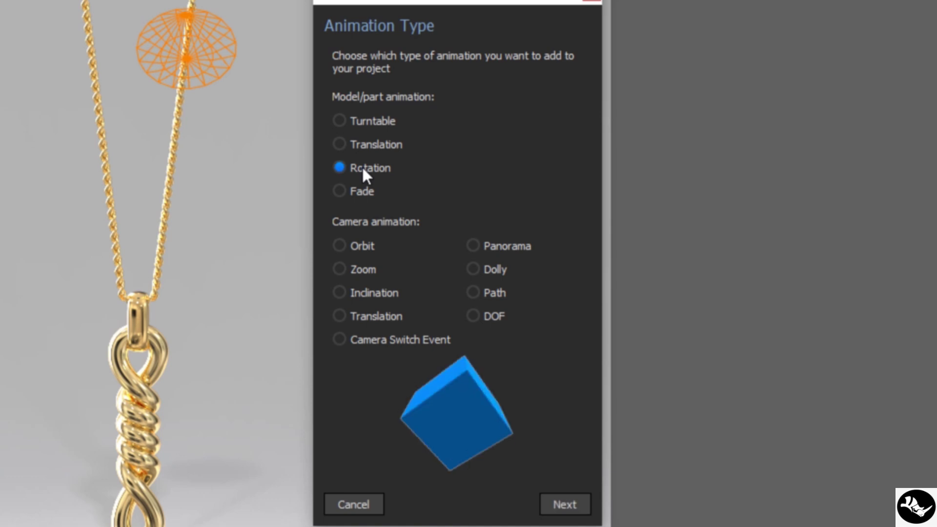
click(552, 504)
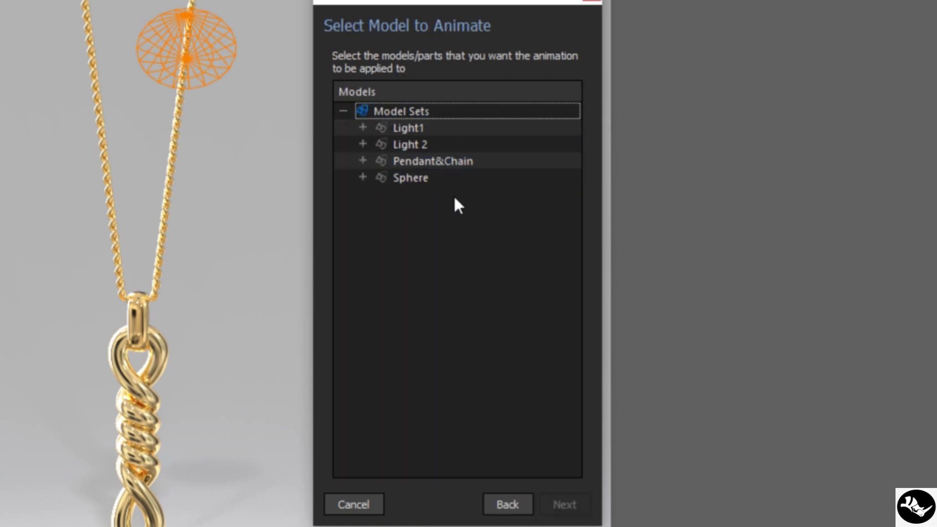
click(423, 165)
click(449, 160)
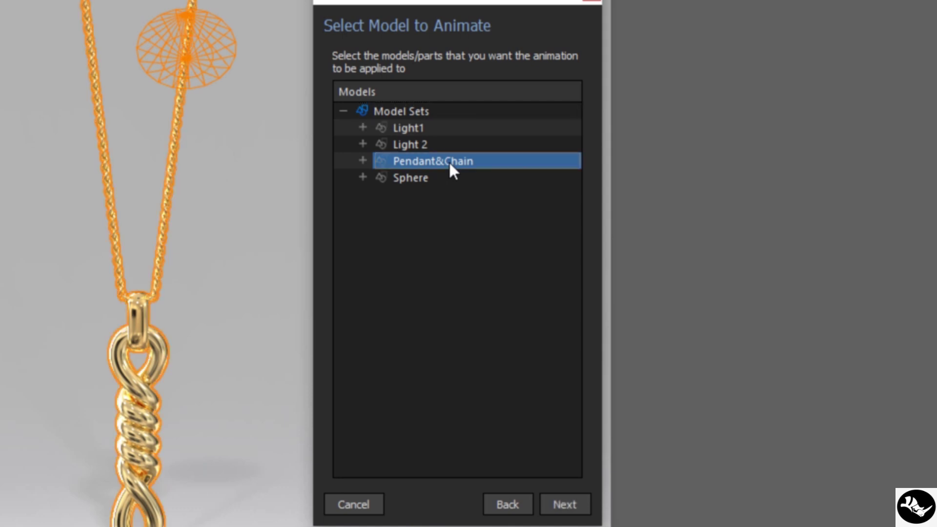
click(565, 505)
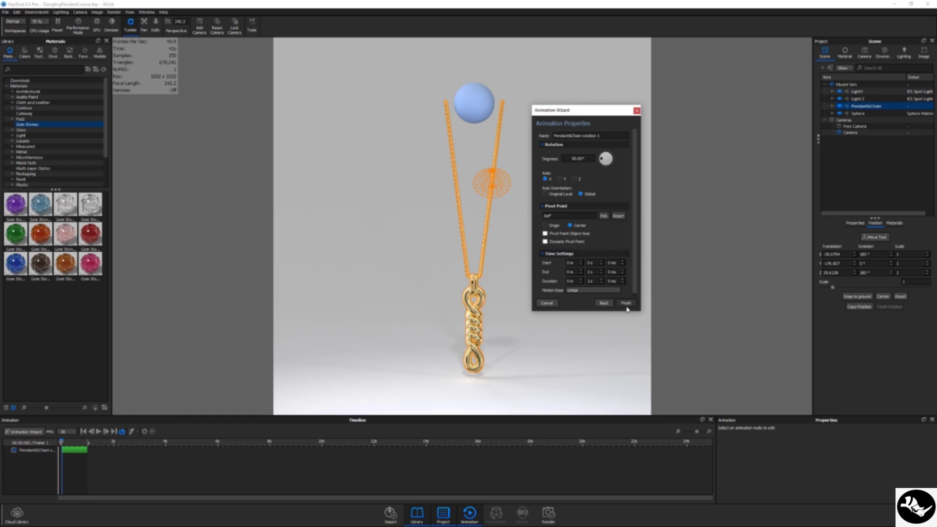
click(626, 303)
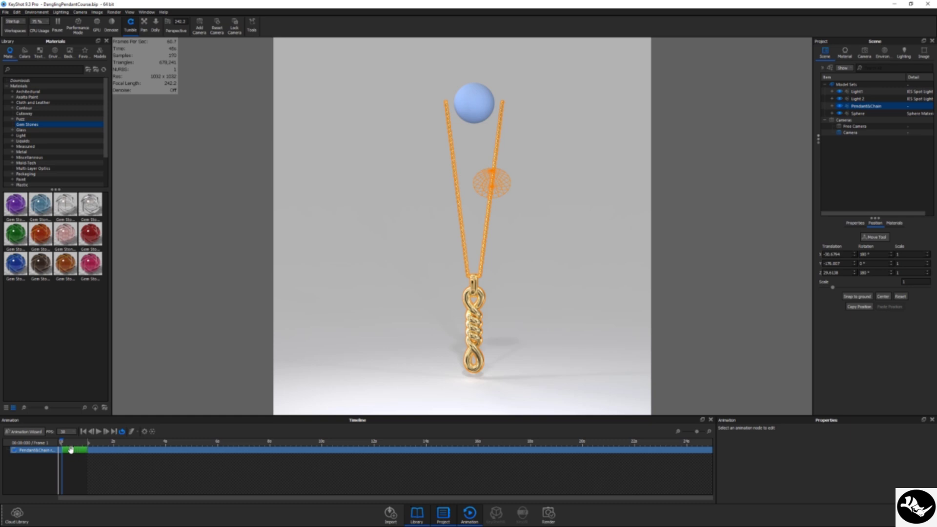
- Show Pendant&Chain rotation 1's properties in an enlarged Animation panel
click(76, 449)
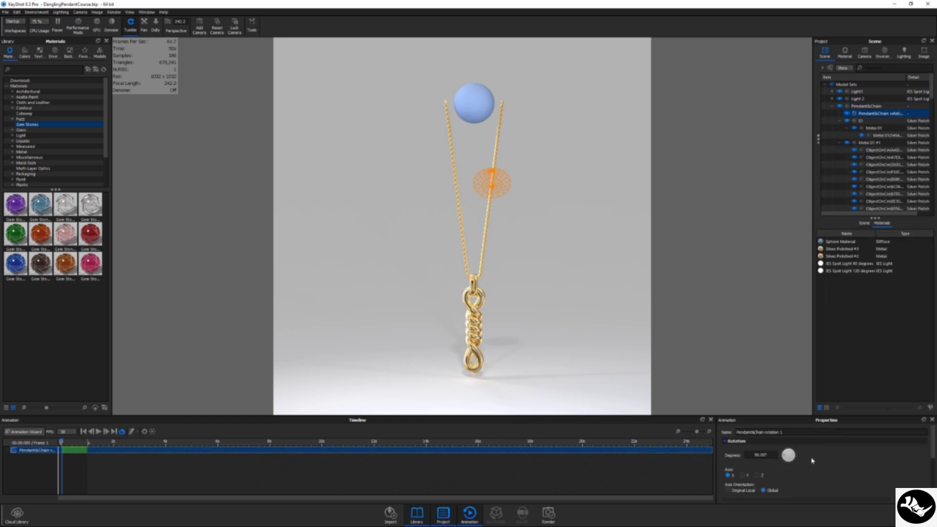
scroll(820, 459, down, 3)
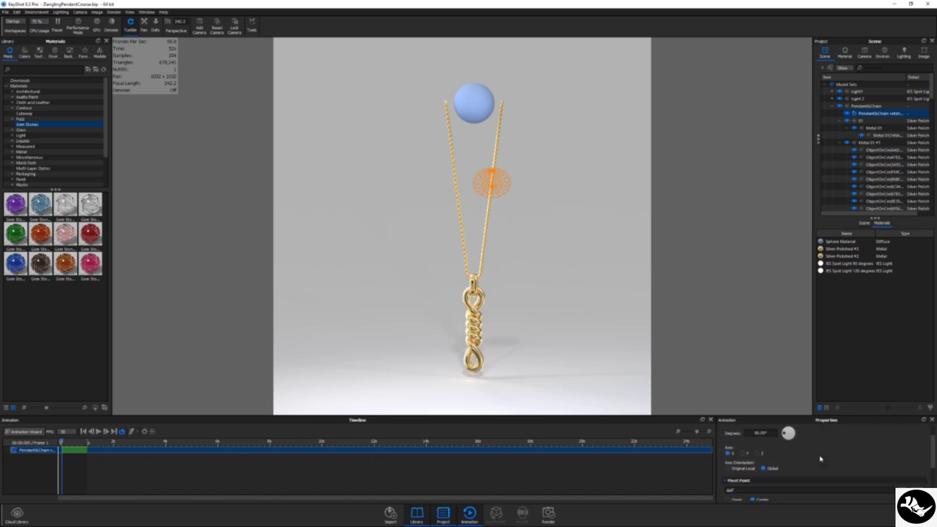
drag(643, 416, 641, 295)
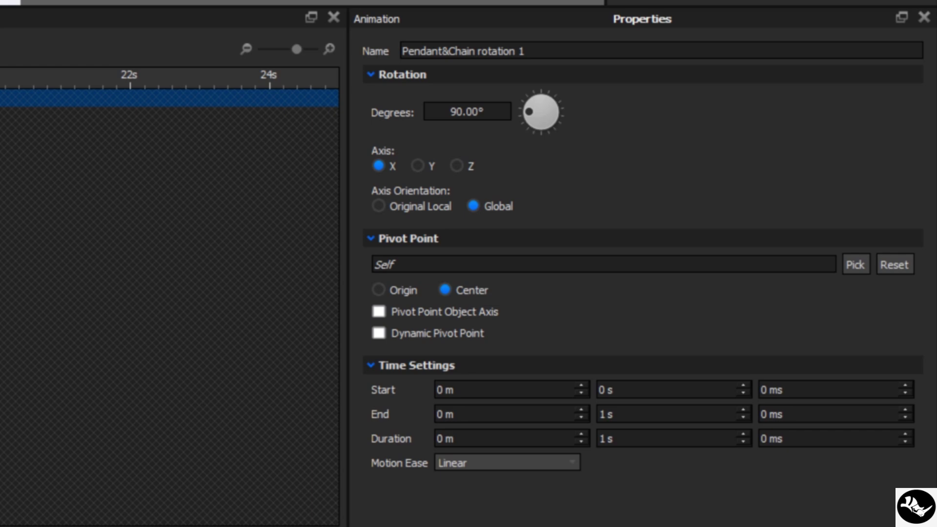
- Set the rotation to 0.50° and stretch it to end at 8.7 s, then preview
click(482, 104)
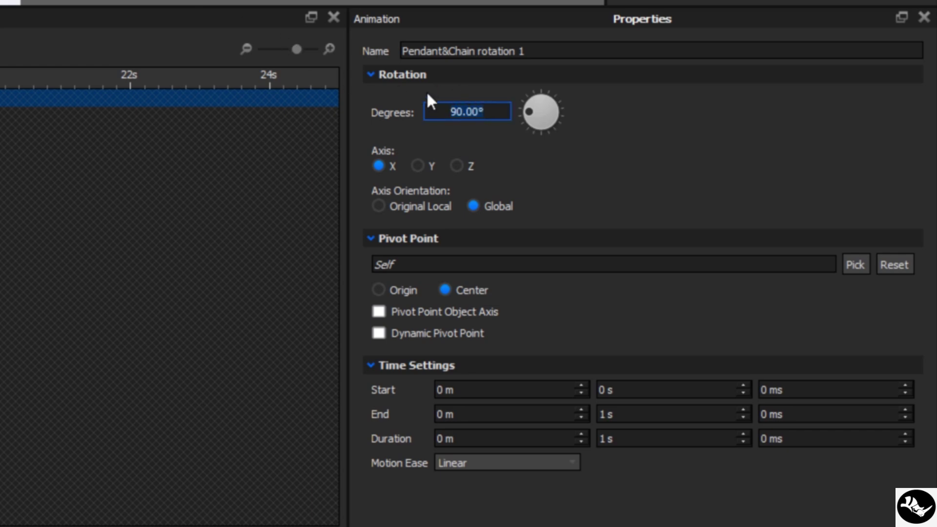
text(0.5)
key(Return)
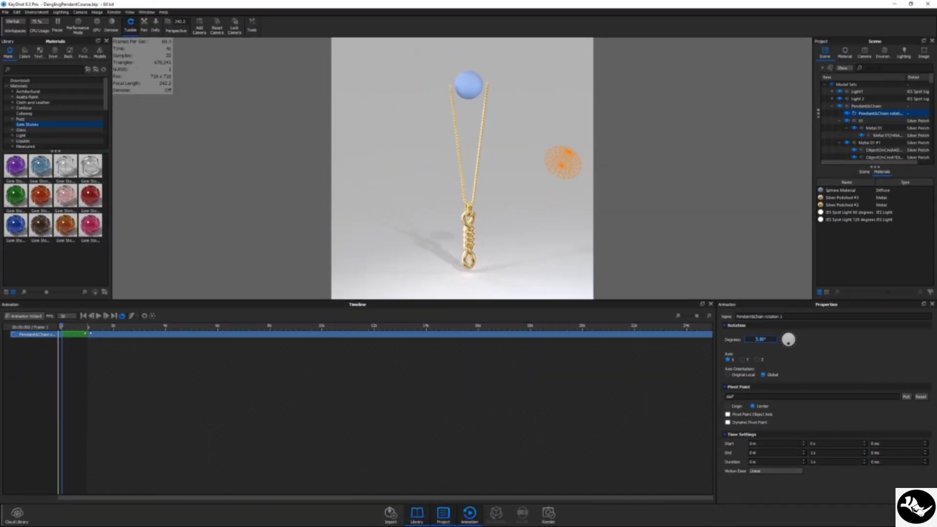
drag(88, 335, 290, 335)
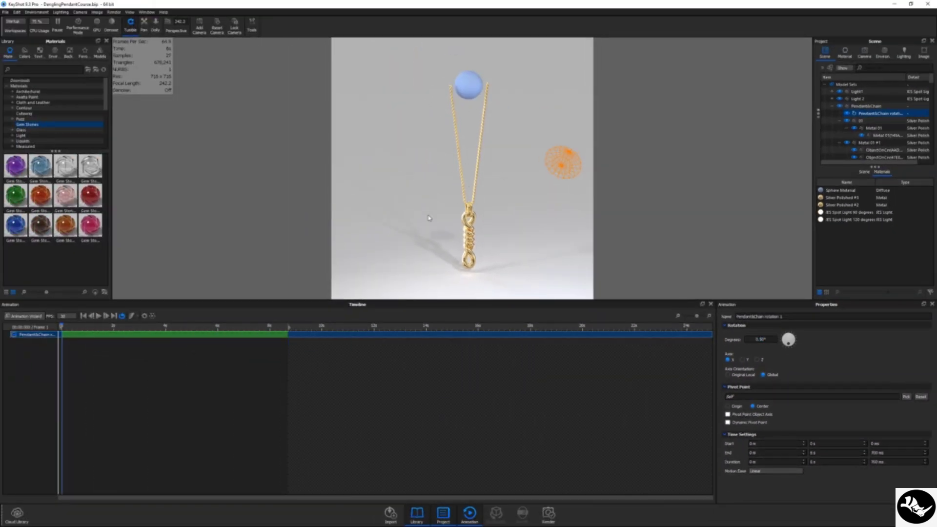
click(98, 316)
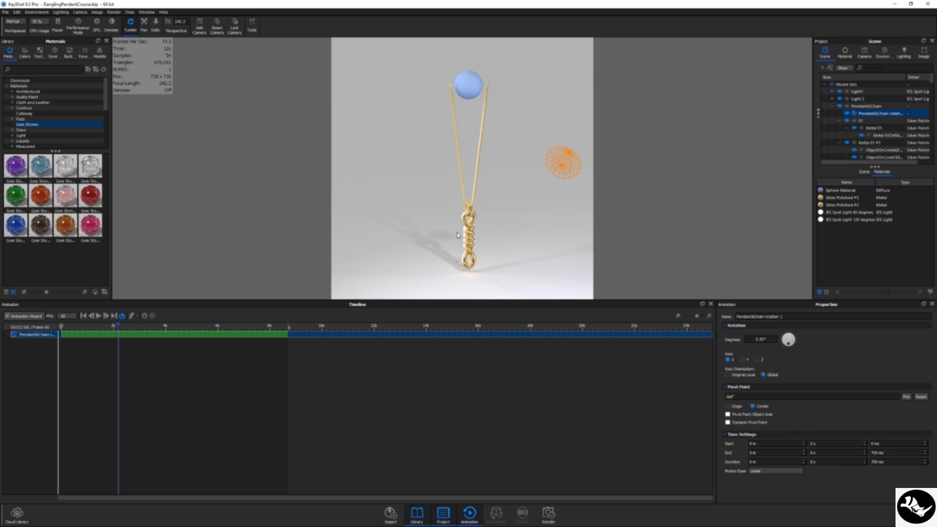
- Change the rotation to 10° and scrub the timeline to preview the swing
double_click(760, 339)
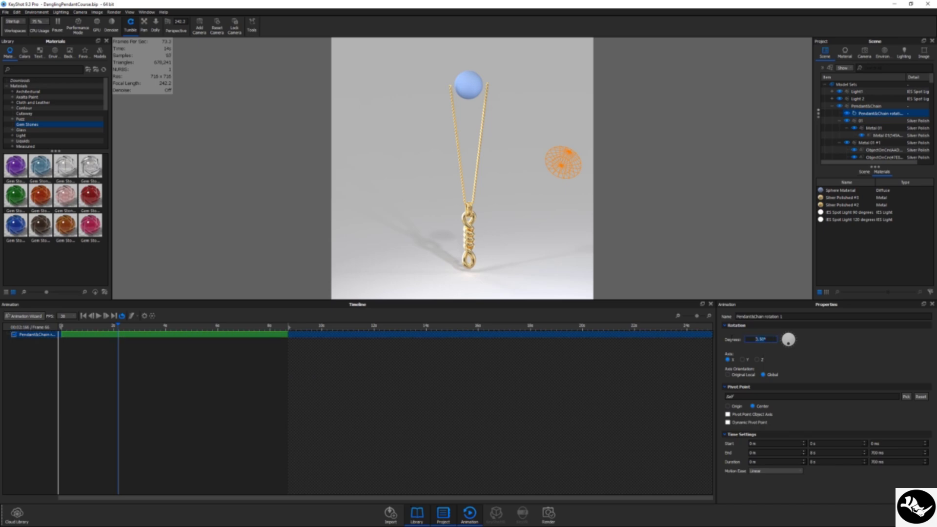
text(10)
mouse_move(78, 328)
mouse_down()
mouse_move(244, 327)
mouse_move(66, 327)
mouse_move(241, 326)
mouse_move(87, 326)
mouse_up()
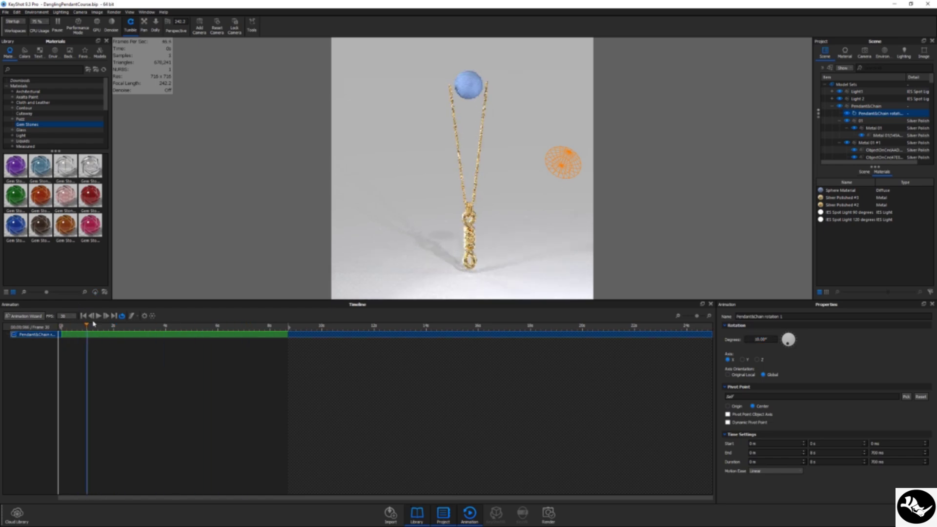
mouse_move(479, 185)
mouse_down()
mouse_move(518, 218)
mouse_move(509, 215)
mouse_move(491, 247)
mouse_move(488, 240)
mouse_up()
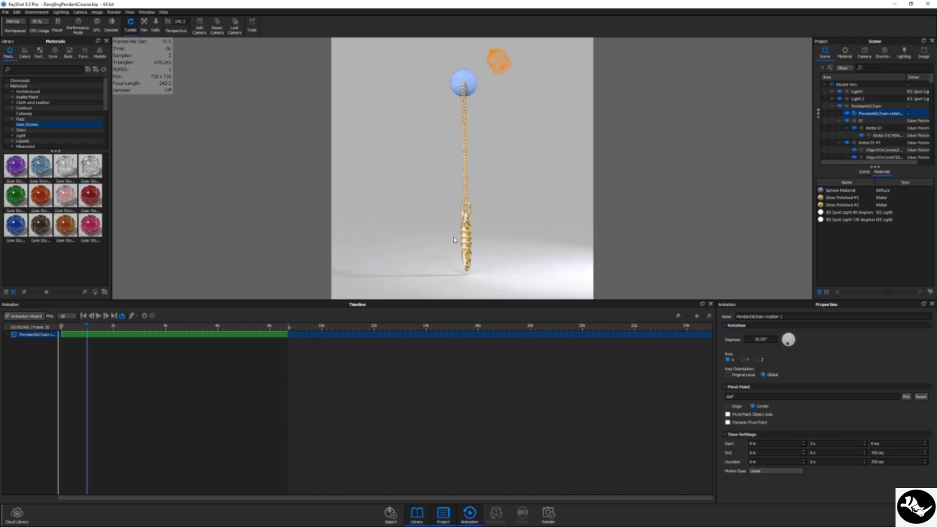
drag(70, 327, 152, 326)
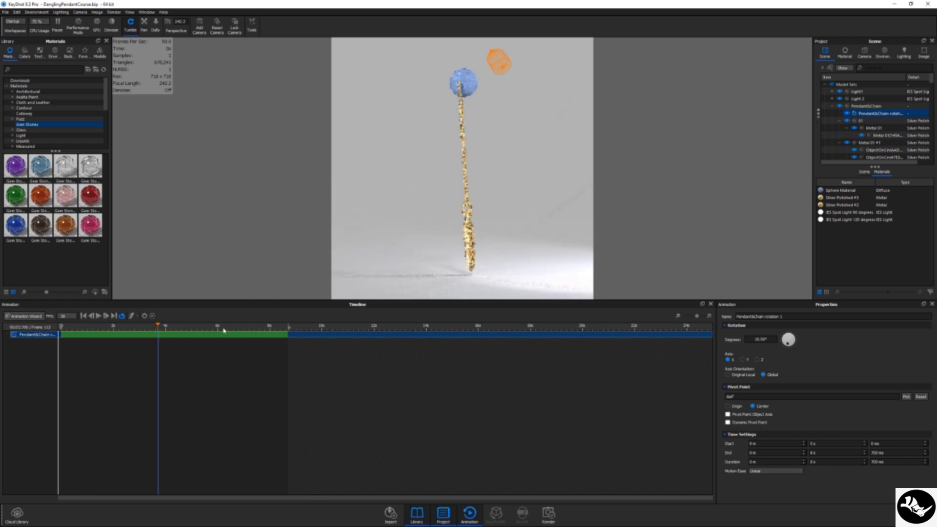
drag(263, 321, 41, 310)
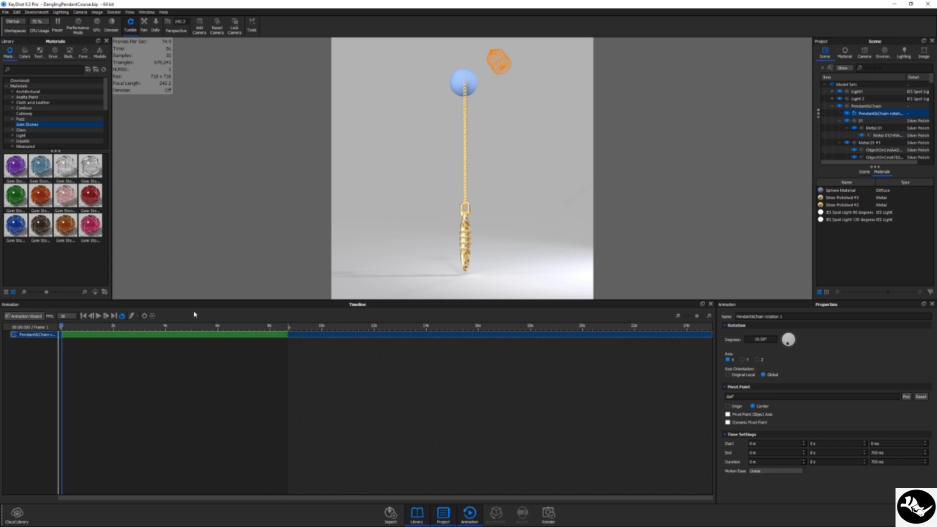
drag(564, 219, 367, 209)
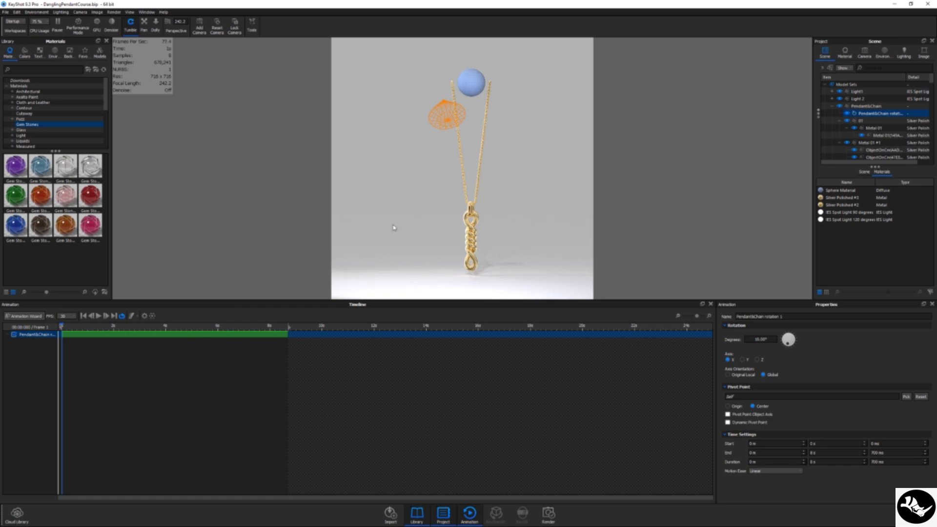
drag(406, 229, 700, 308)
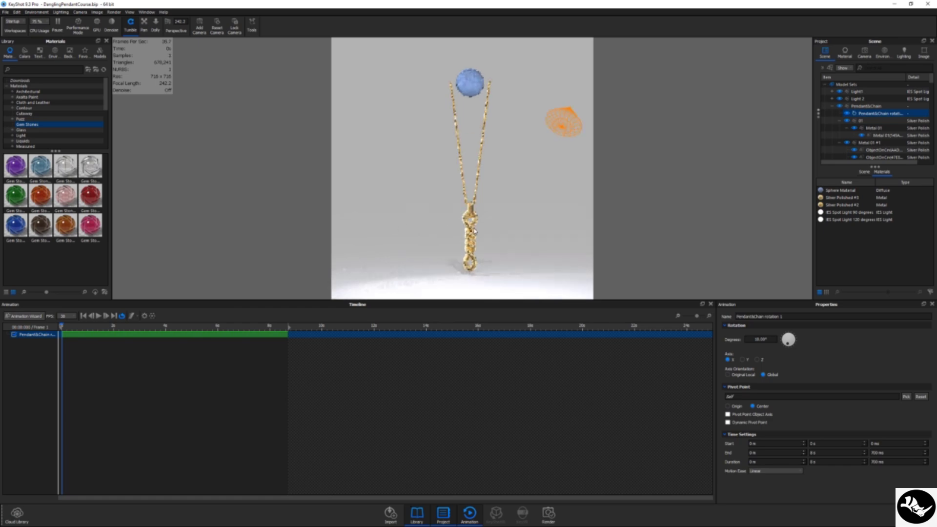
- Switch the rotation axis to Y and scrub to compare pendant poses
click(742, 359)
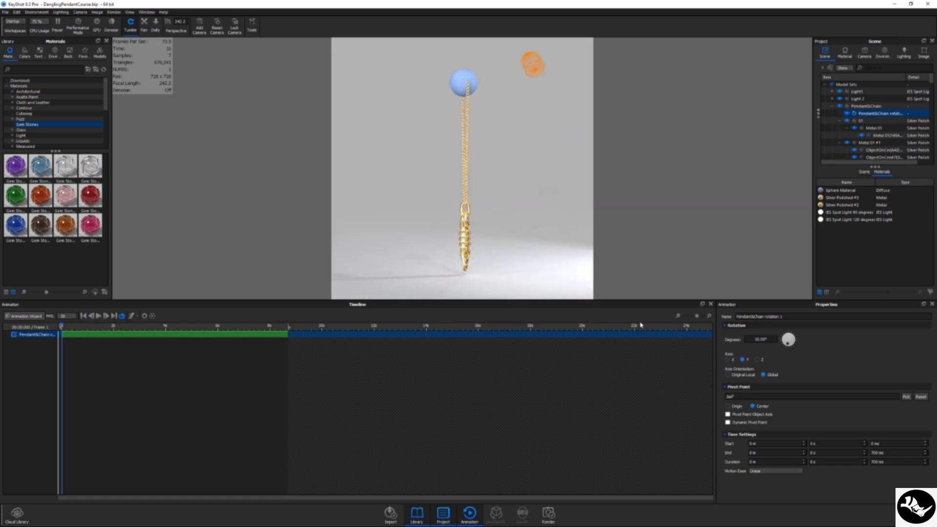
click(743, 360)
mouse_move(74, 329)
mouse_down()
mouse_move(282, 330)
mouse_move(74, 329)
mouse_up()
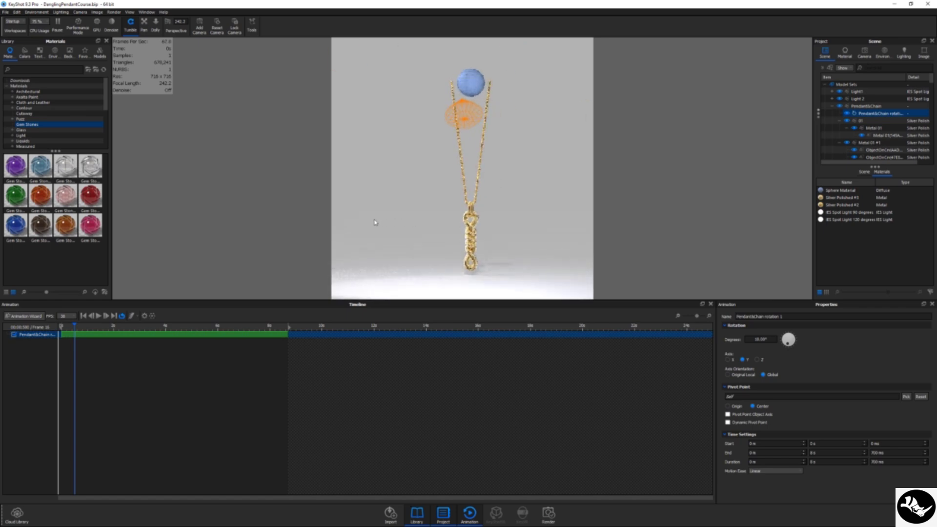
mouse_move(90, 327)
mouse_down()
mouse_move(270, 331)
mouse_move(61, 330)
mouse_move(288, 327)
mouse_move(95, 327)
mouse_move(172, 326)
mouse_up()
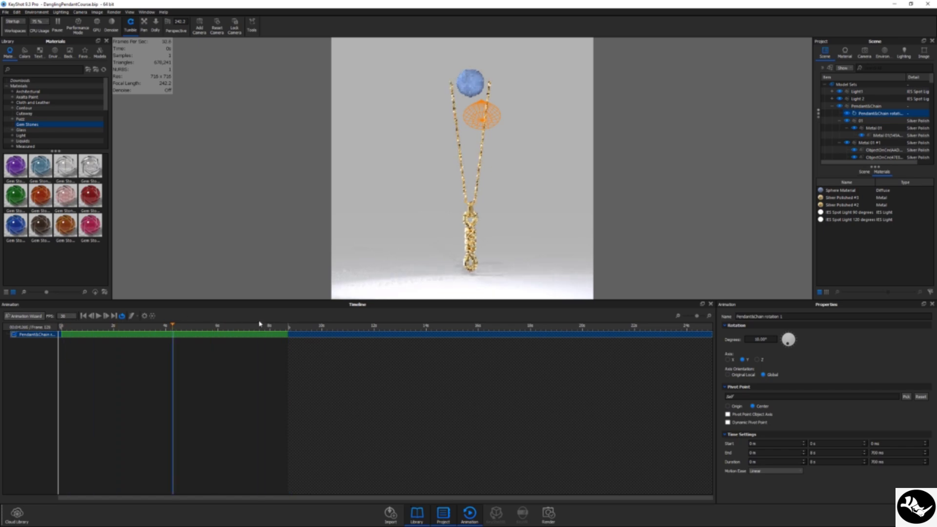
drag(260, 323, 119, 325)
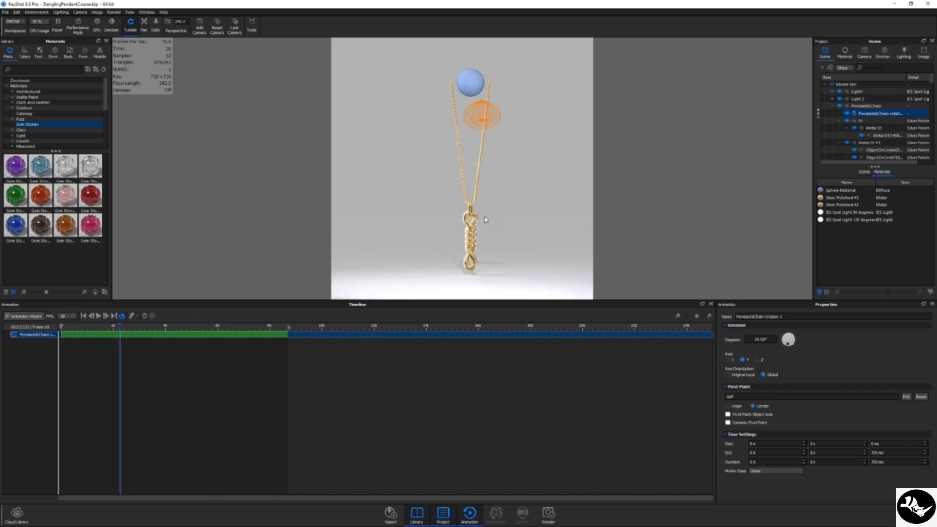
- Switch the rotation axis to Z and play the swing to preview it
click(758, 361)
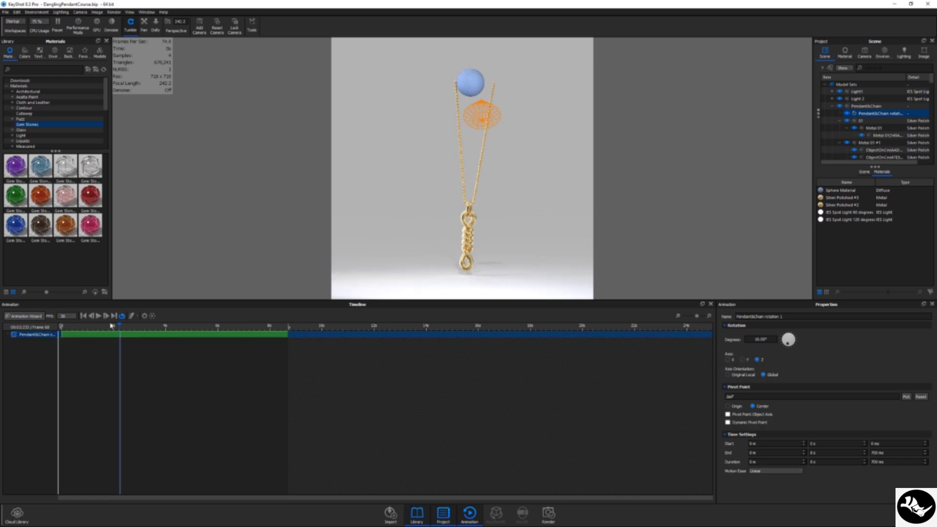
key(space)
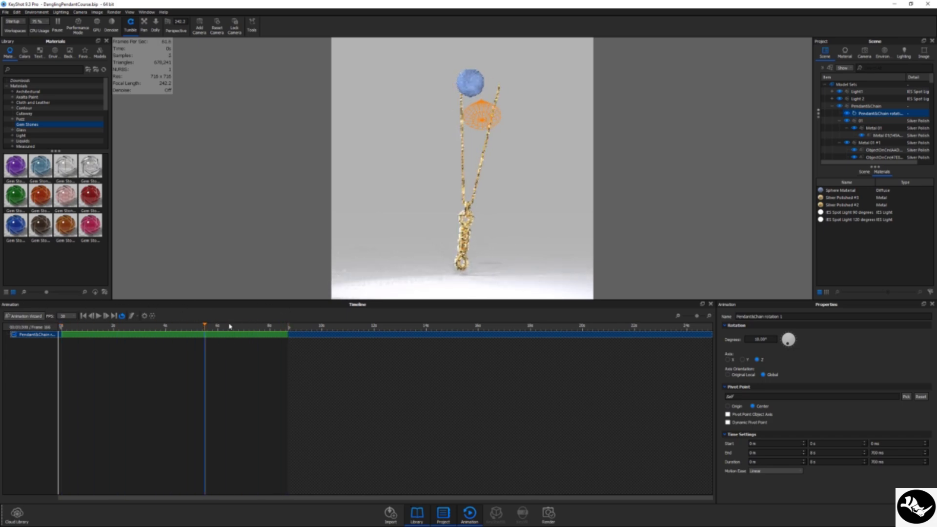
drag(230, 326, 269, 326)
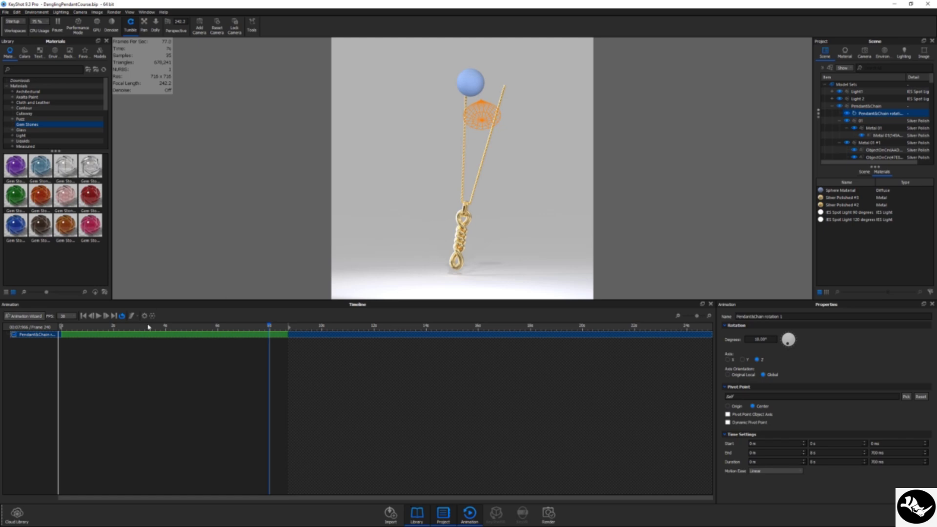
key(space)
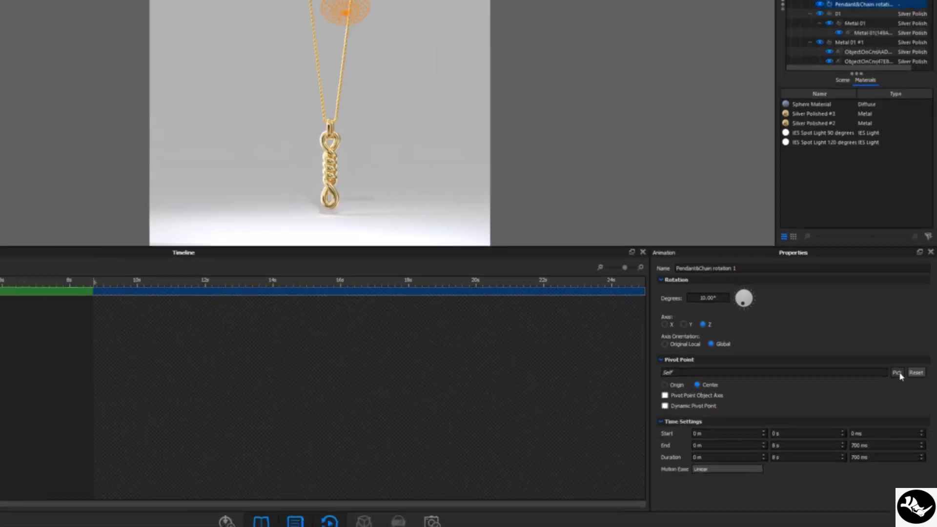
- Set the rotation's pivot point to the Sphere part using its object axis
click(856, 262)
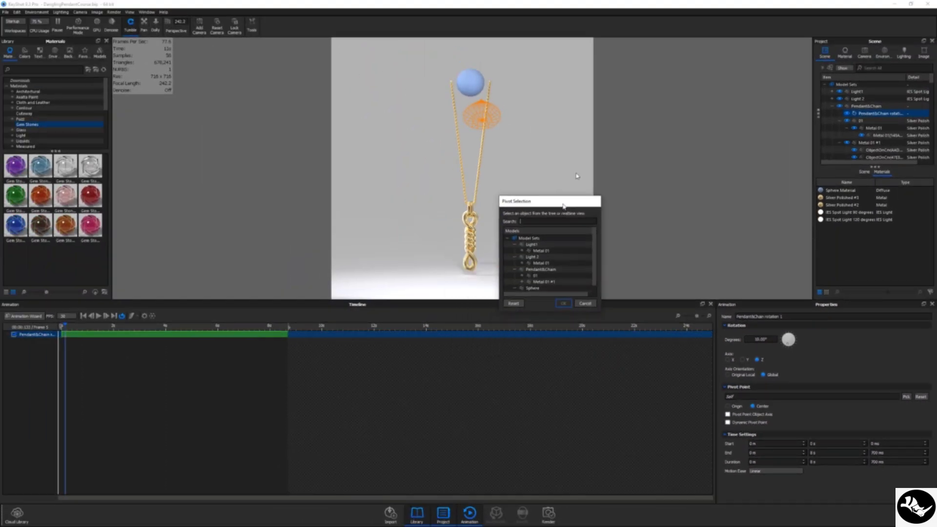
drag(518, 264, 586, 165)
click(575, 247)
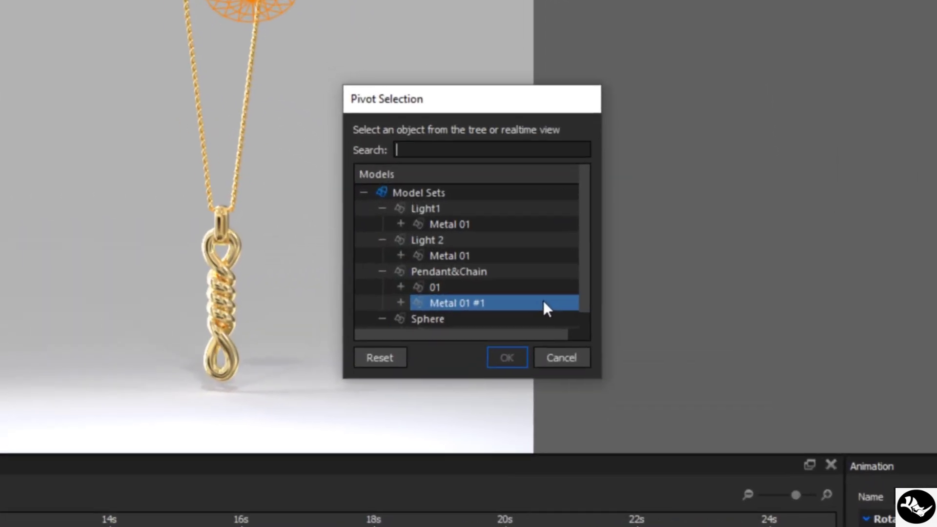
scroll(537, 303, down, 1)
click(437, 325)
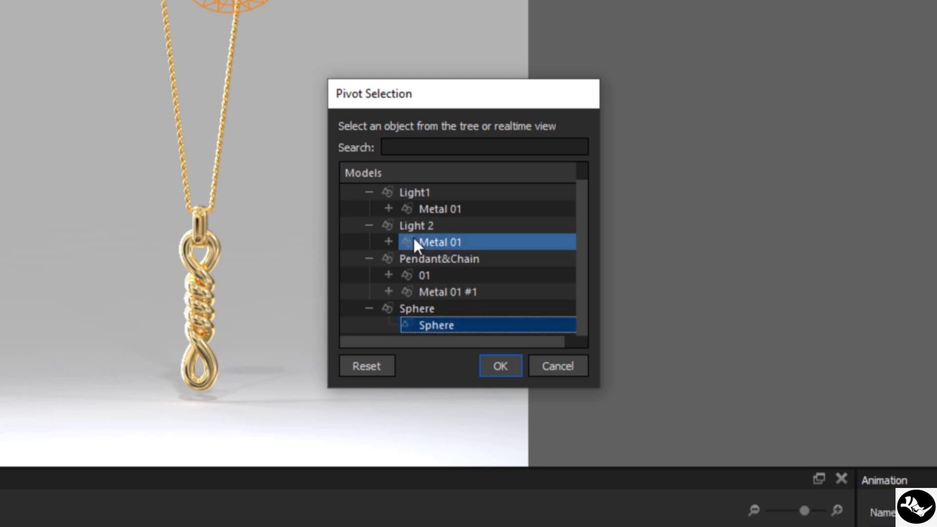
click(500, 366)
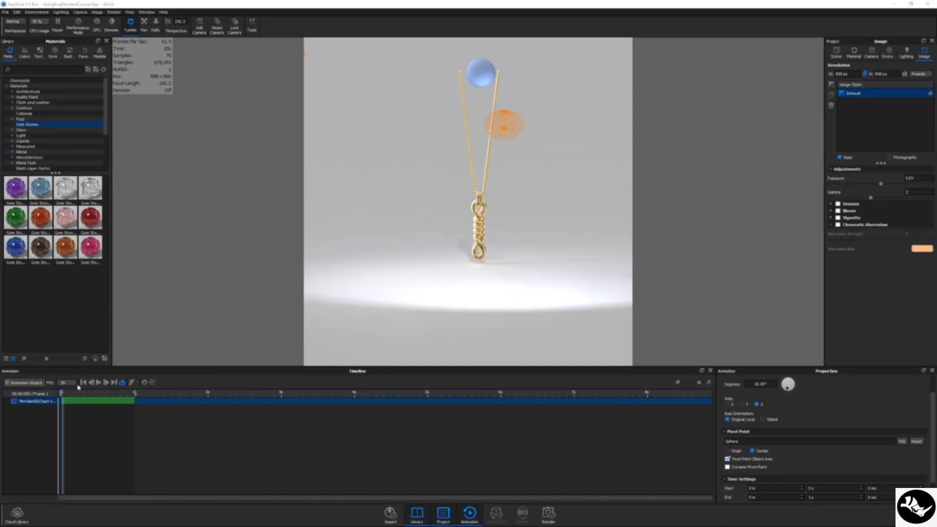
- Preview the swing around the Sphere and enable Dynamic Pivot Point
click(72, 393)
mouse_move(72, 393)
mouse_down()
mouse_move(109, 395)
mouse_move(88, 395)
mouse_up()
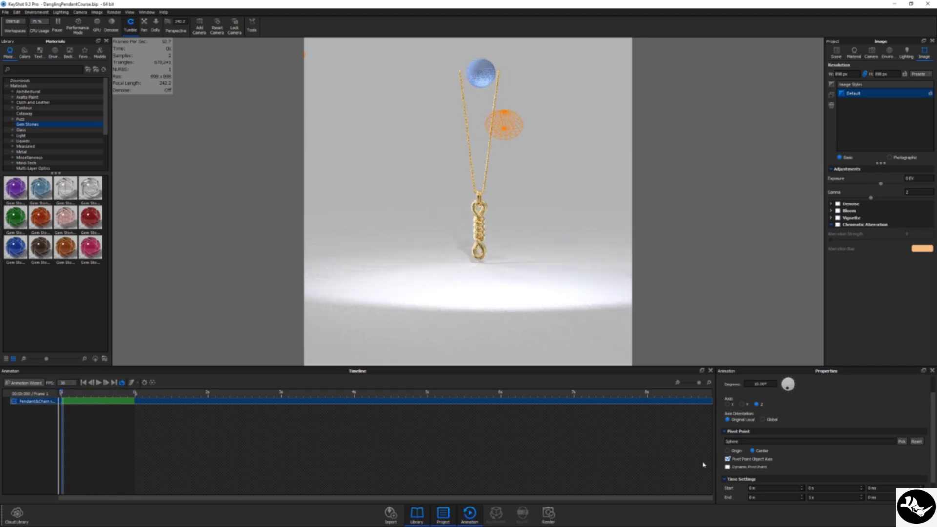
click(727, 467)
- Hide the blue Sphere in the Scene tree and reframe the view on the pendant and chain
click(836, 53)
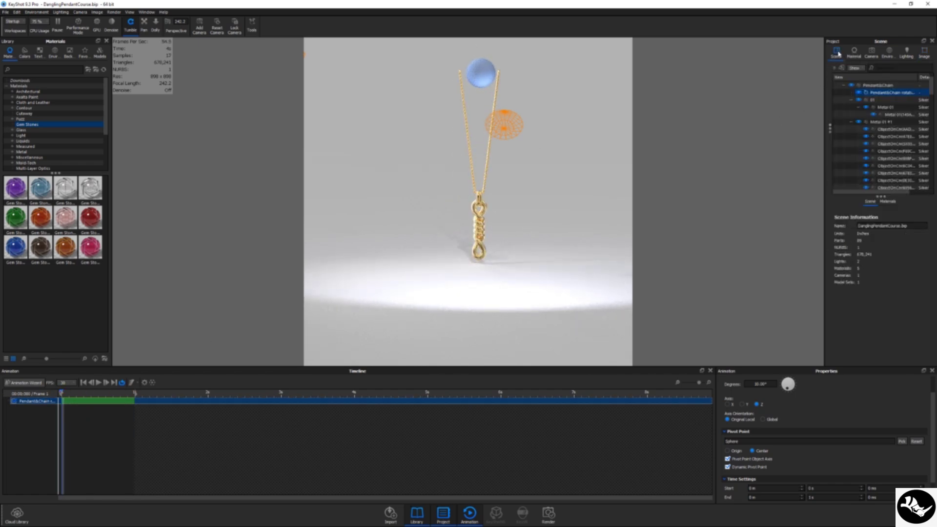
click(844, 85)
click(860, 114)
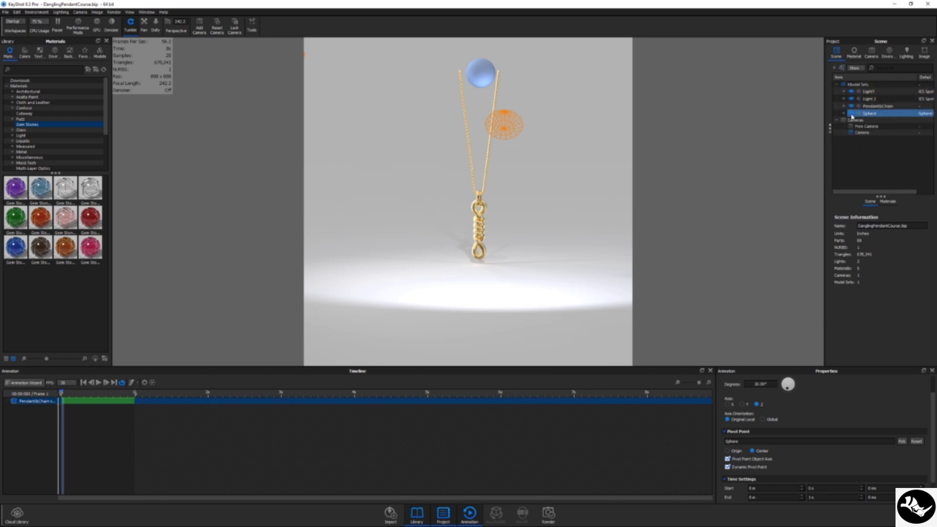
click(852, 114)
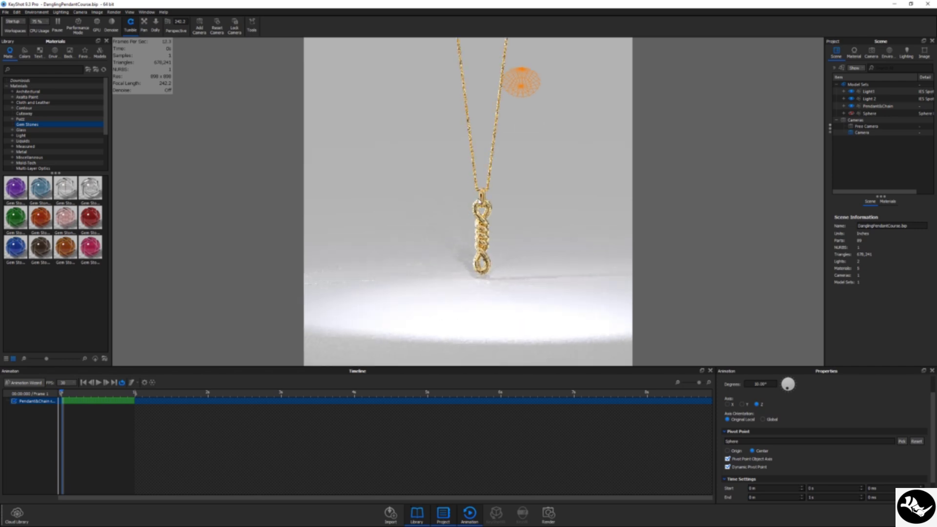
drag(469, 207, 426, 247)
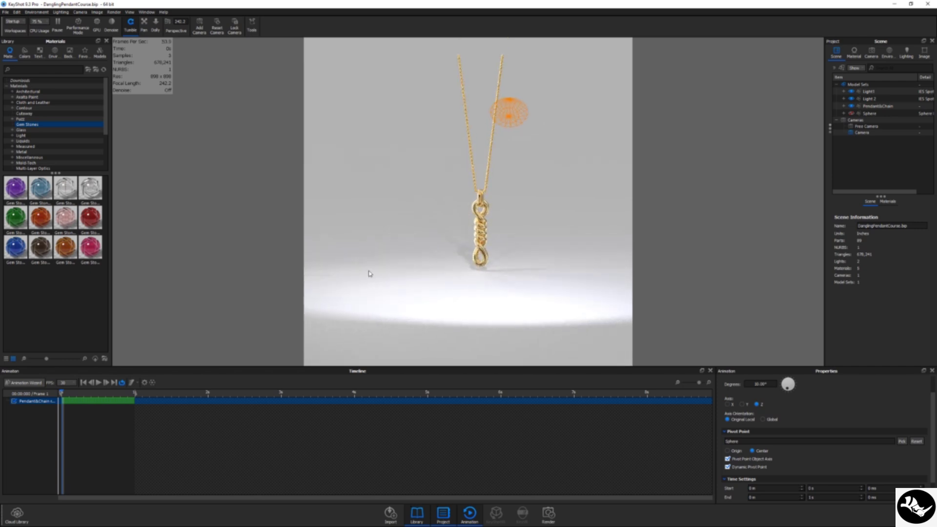
drag(503, 192, 488, 210)
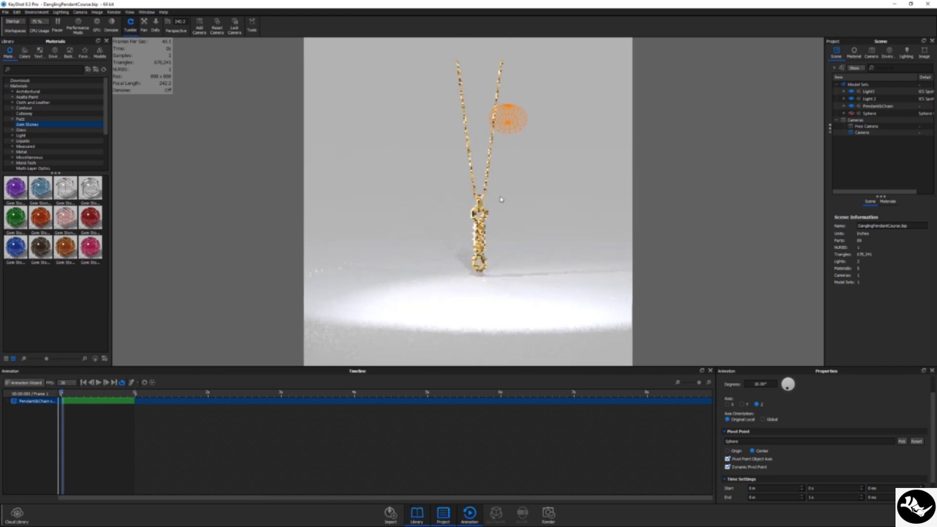
click(96, 401)
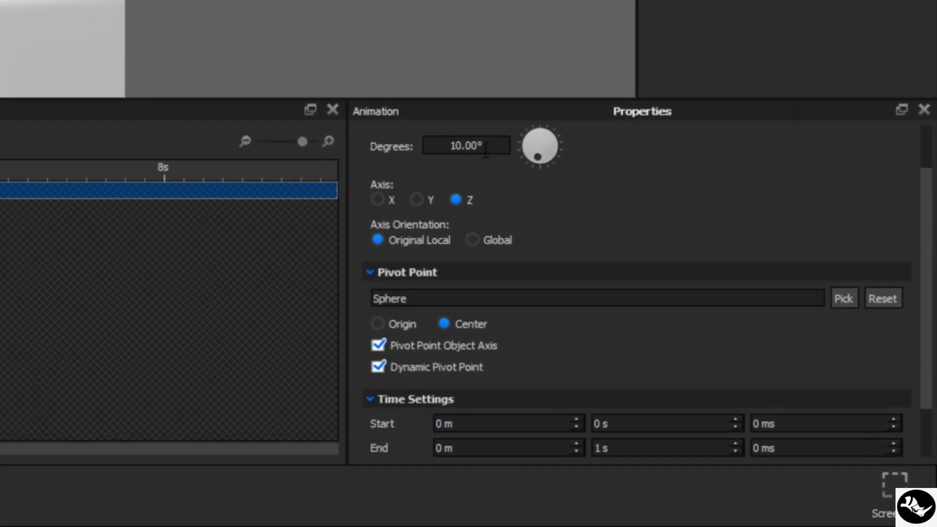
click(762, 386)
drag(469, 150, 442, 147)
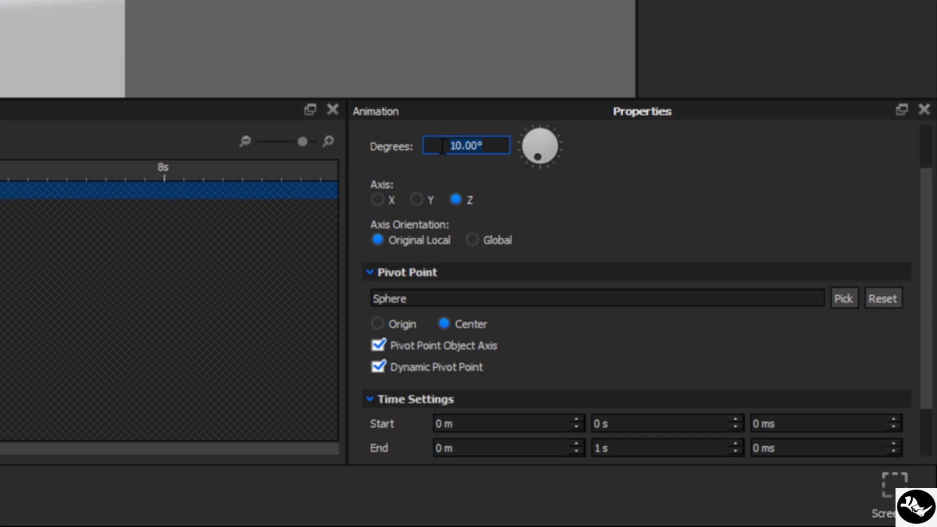
text(0.5)
key(Return)
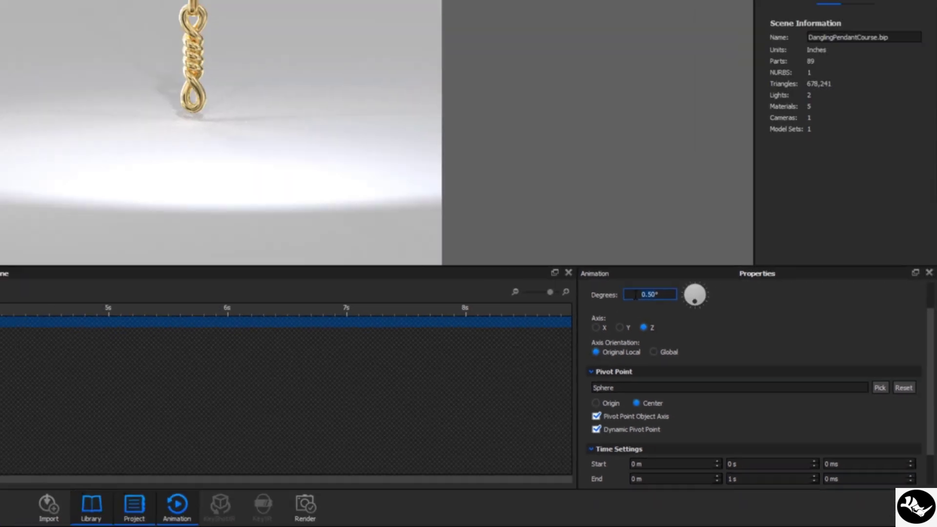
scroll(471, 242, up, 5)
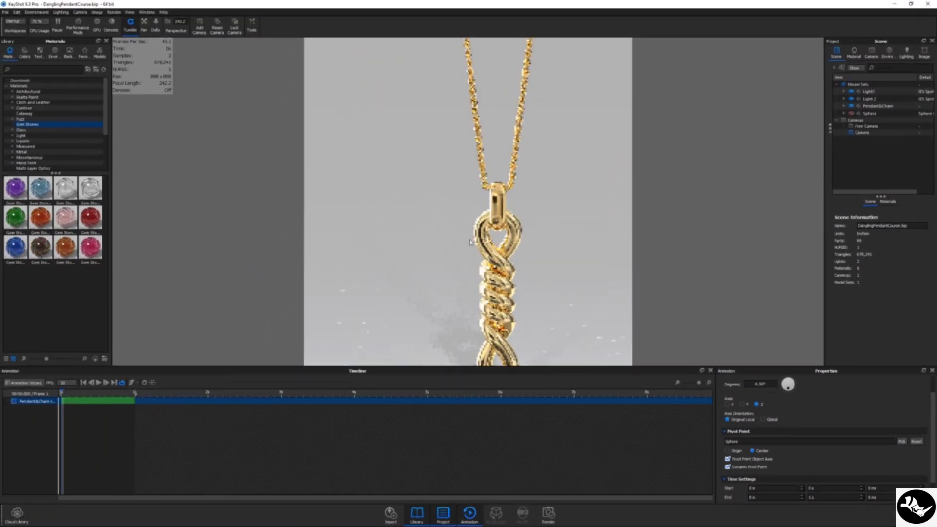
scroll(470, 243, down, 5)
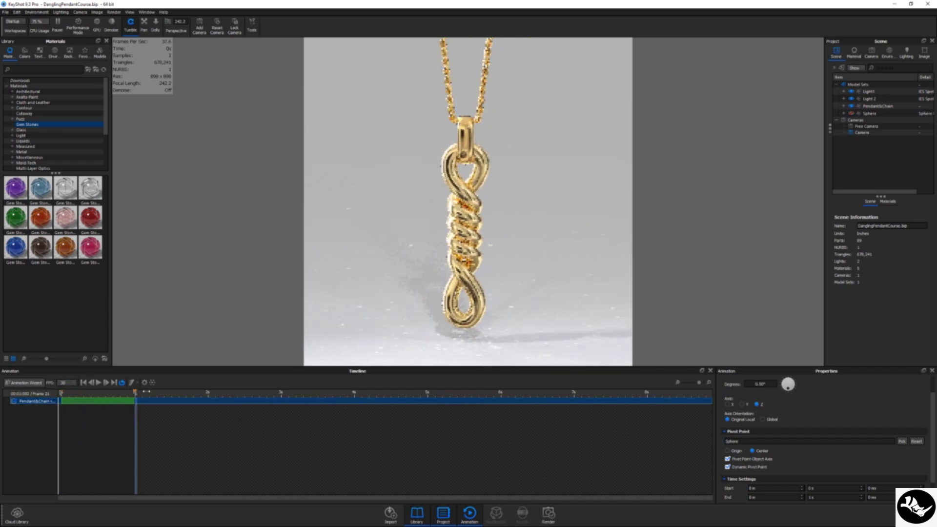
key(space)
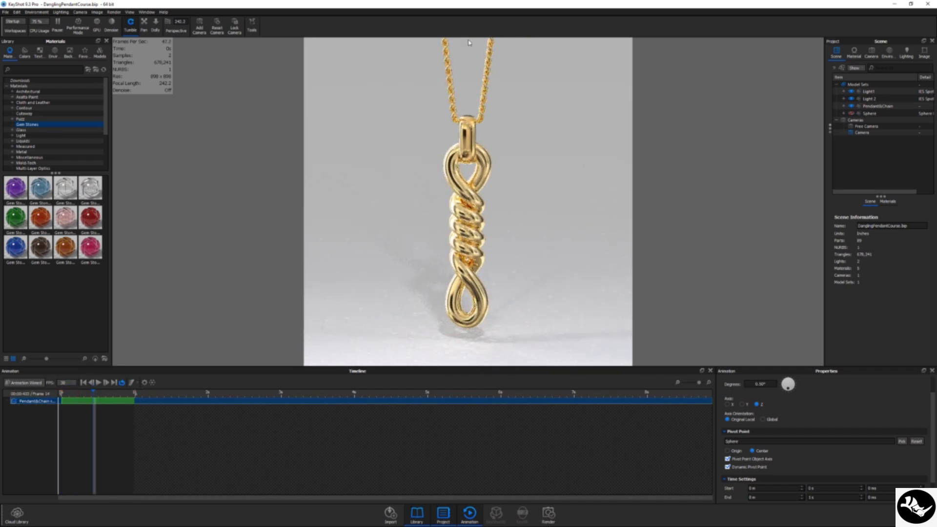
scroll(466, 283, down, 5)
scroll(466, 284, down, 3)
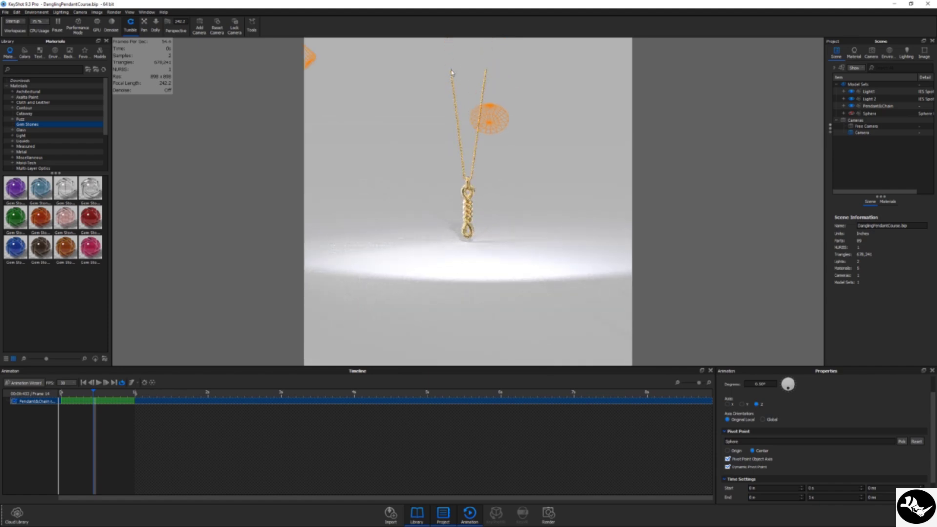
scroll(454, 193, up, 5)
scroll(454, 192, up, 3)
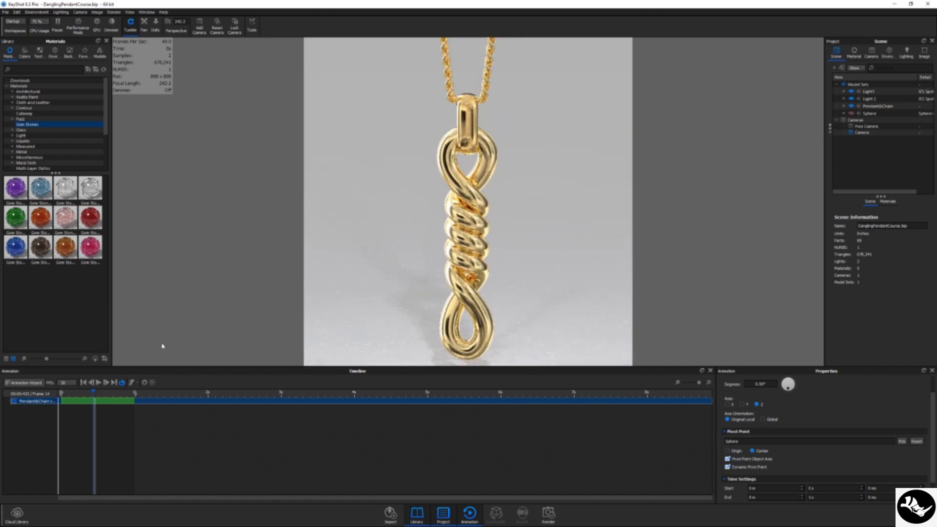
key(space)
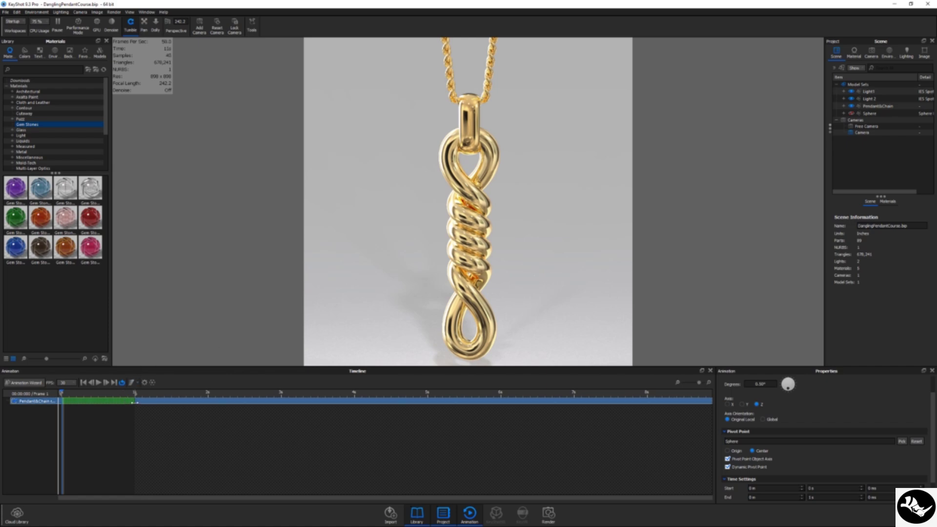
- Trim the Pendant&Chain rotation clip to run from 0 to 600 ms
drag(135, 403, 79, 403)
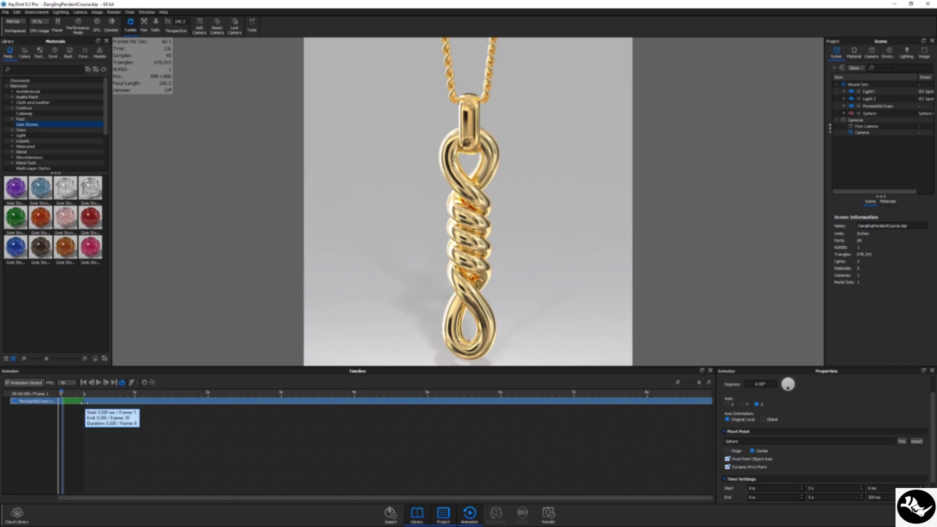
drag(82, 401, 133, 402)
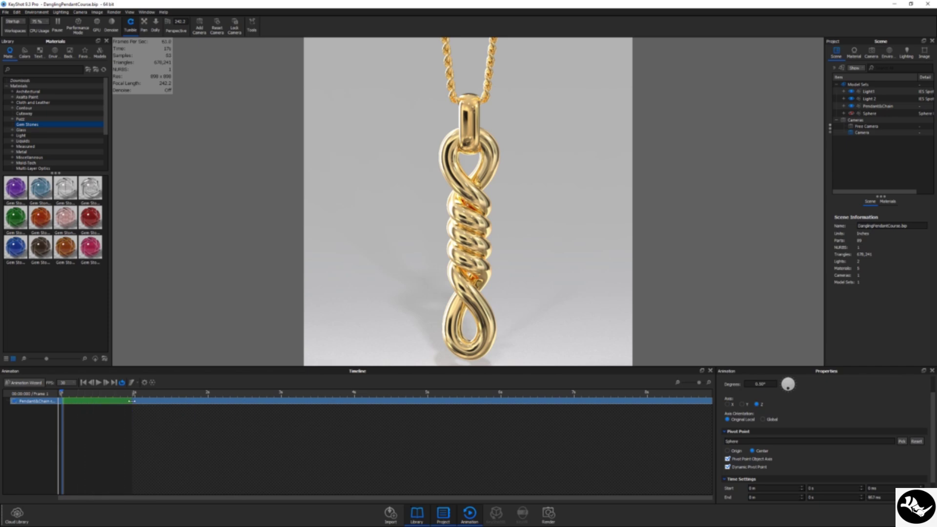
mouse_move(122, 401)
mouse_down()
mouse_move(100, 401)
mouse_move(115, 402)
mouse_up()
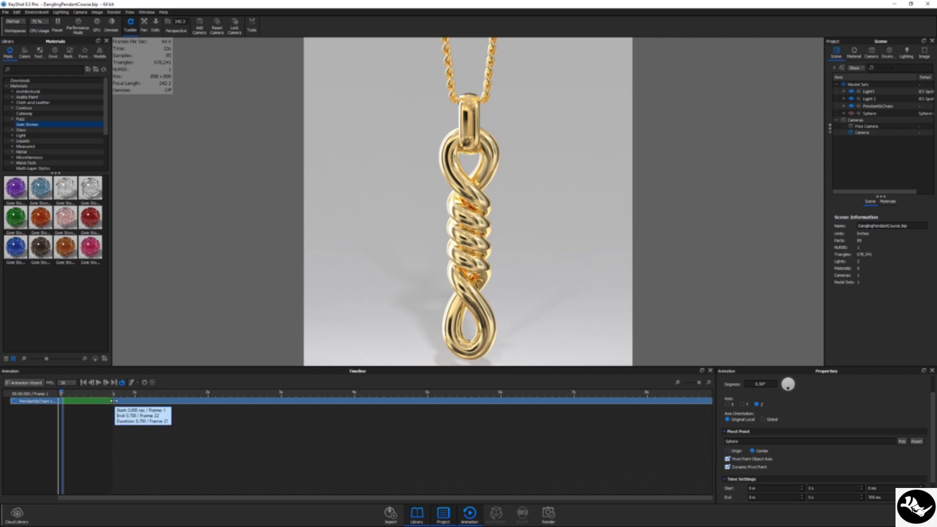
drag(114, 401, 105, 402)
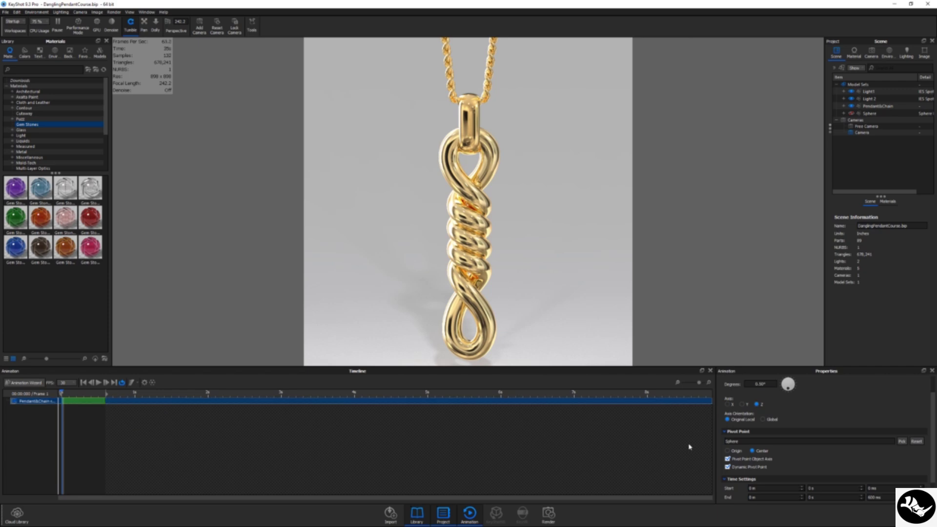
scroll(817, 420, down, 2)
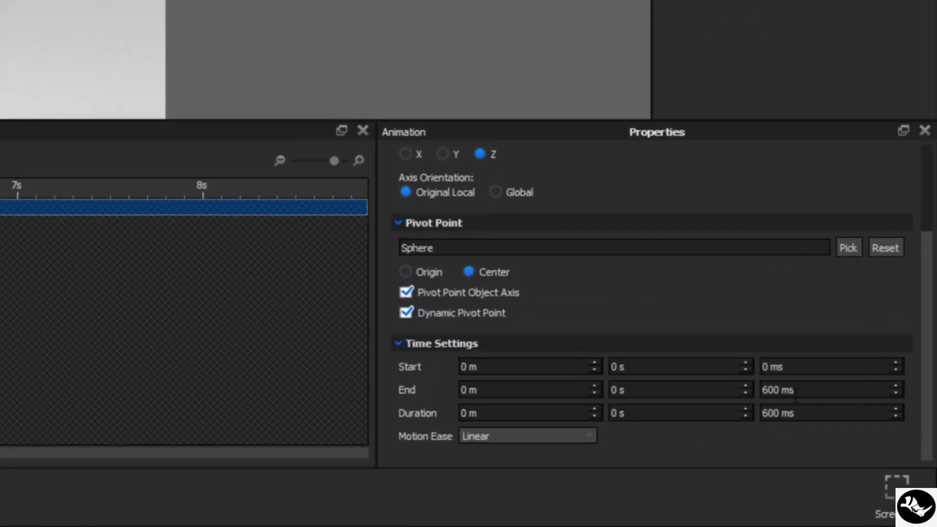
click(803, 385)
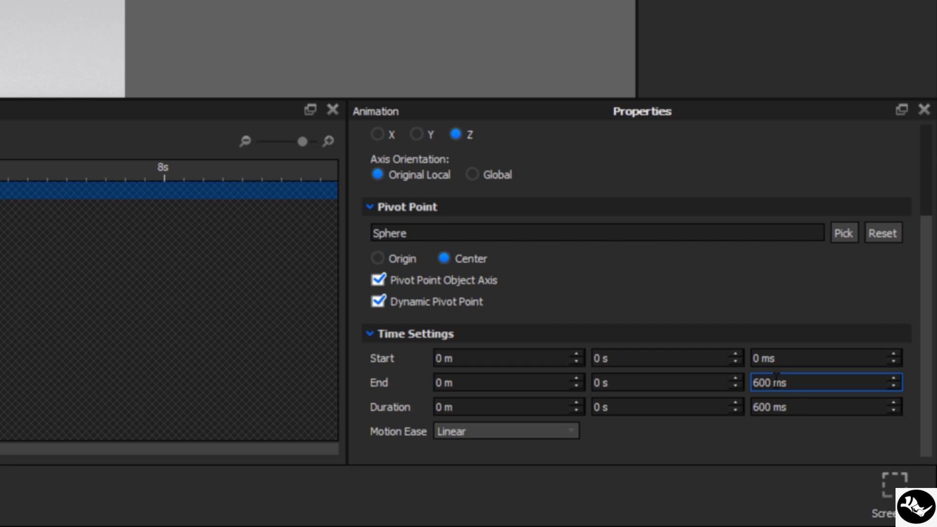
click(658, 384)
click(638, 359)
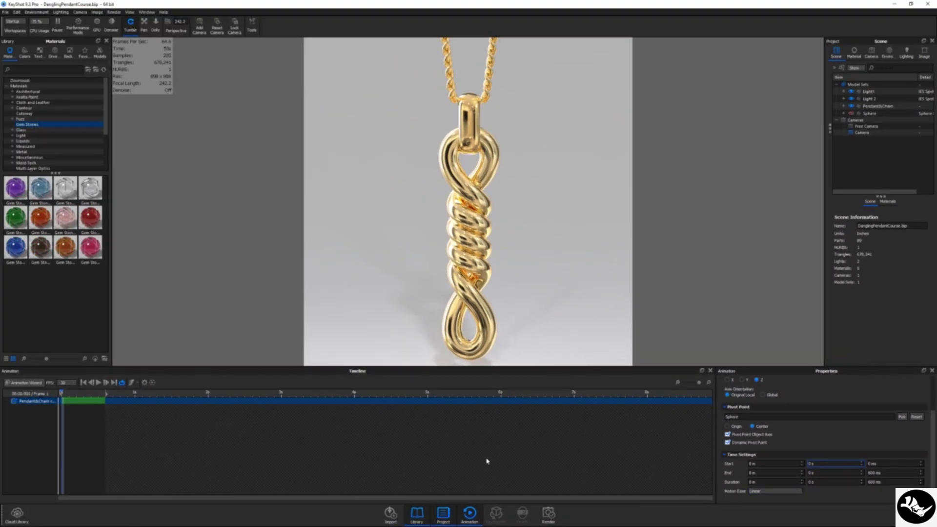
click(82, 400)
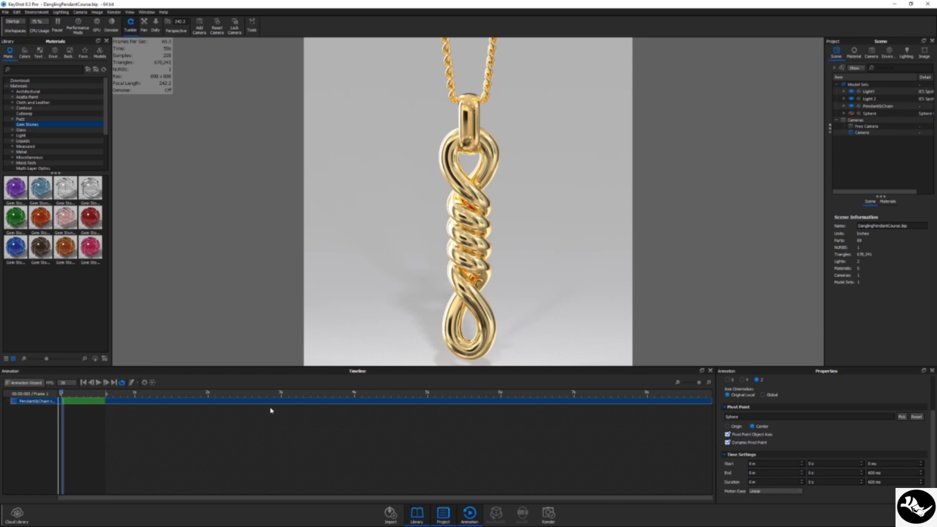
scroll(829, 391, up, 2)
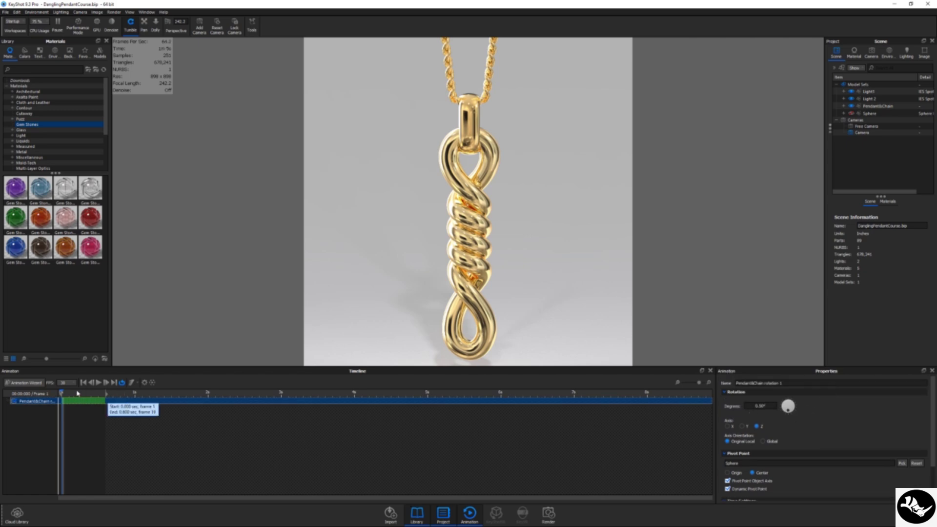
- At frame 19 (600 ms), add a mirrored copy of the rotation set to -0.50°
drag(62, 392, 107, 392)
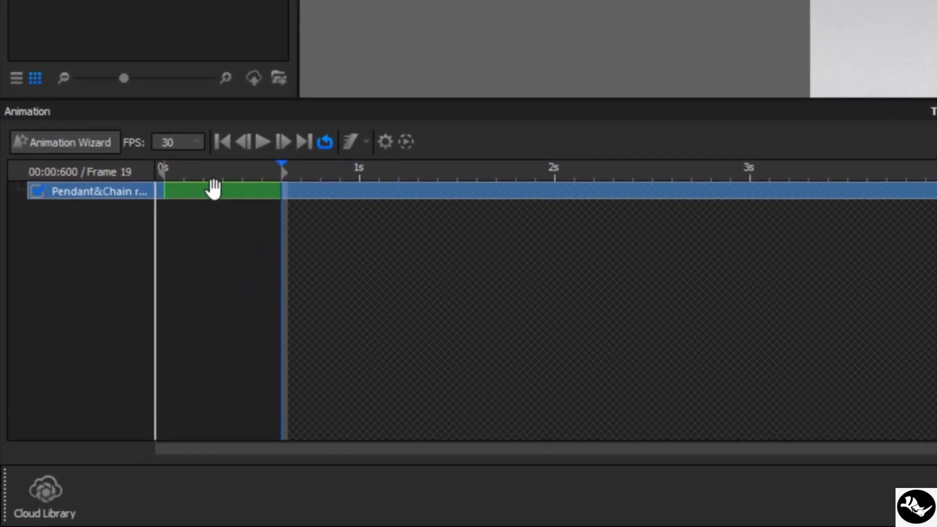
right_click(252, 186)
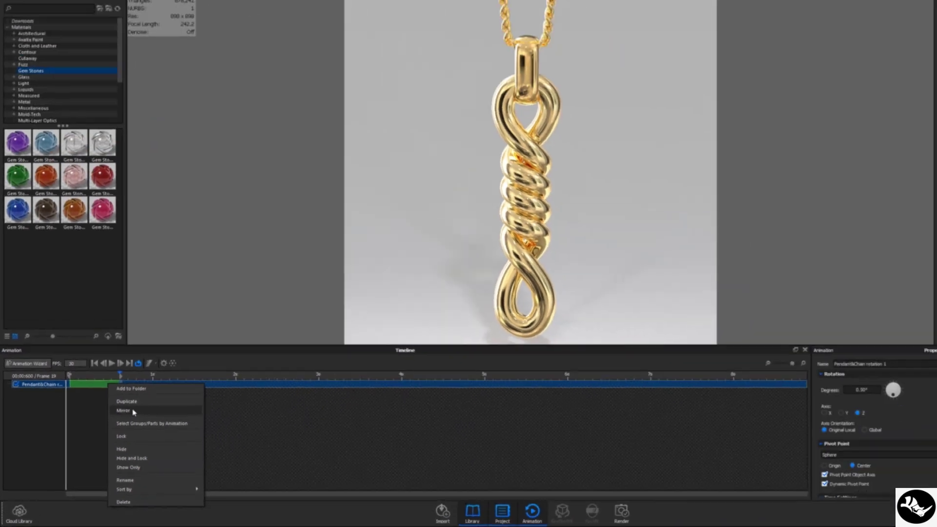
click(337, 251)
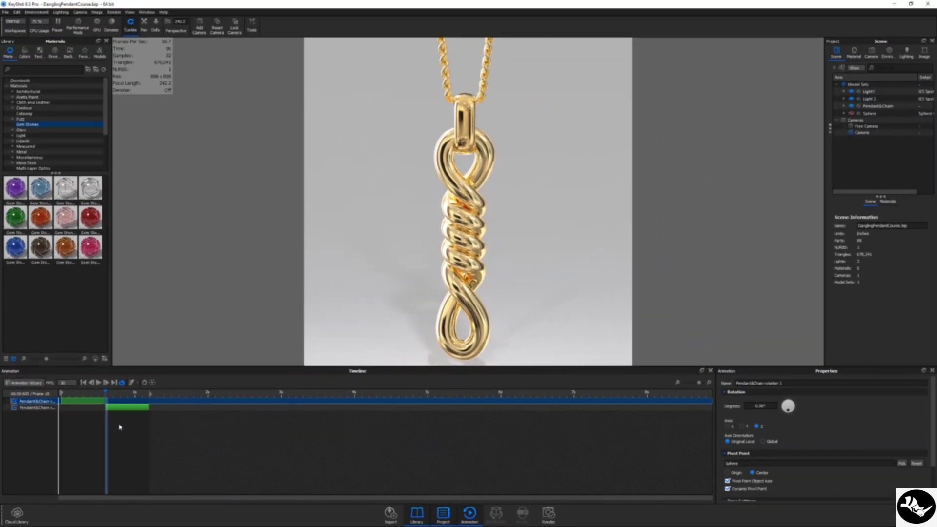
click(115, 409)
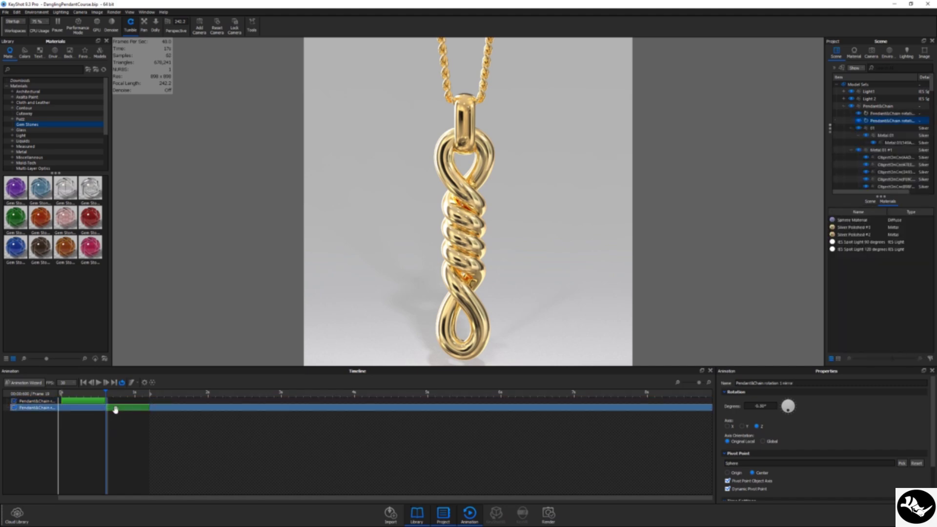
click(78, 402)
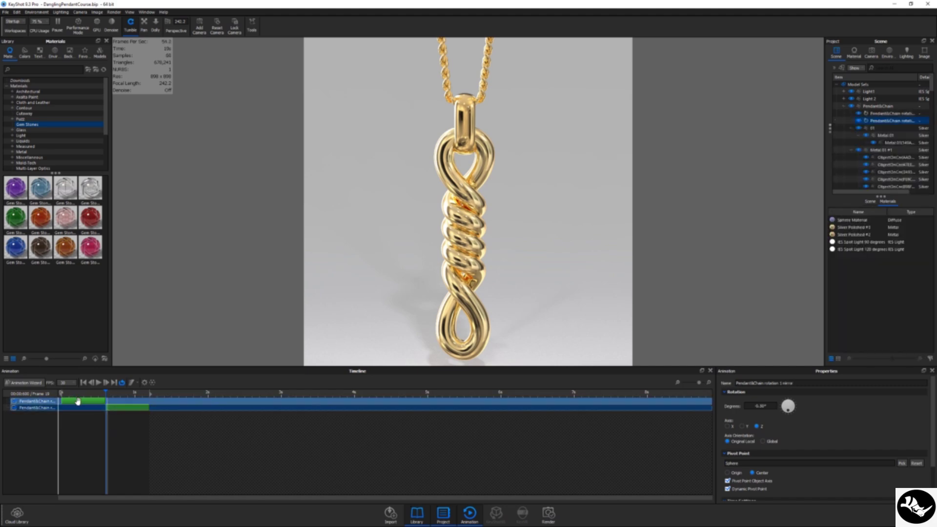
click(121, 408)
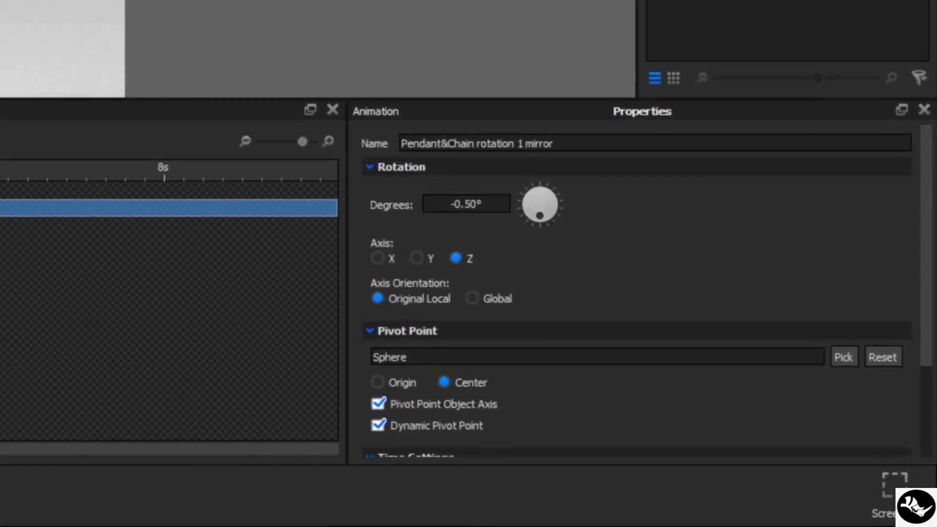
click(759, 408)
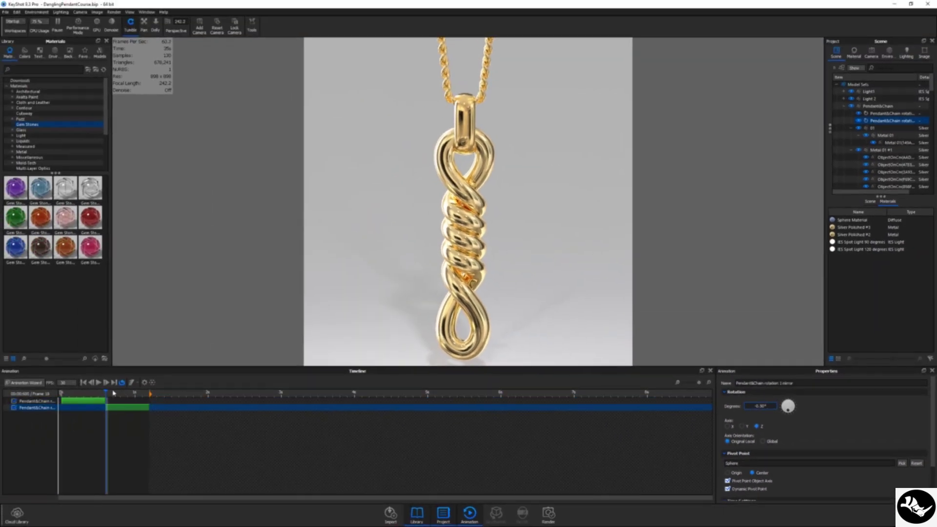
click(113, 393)
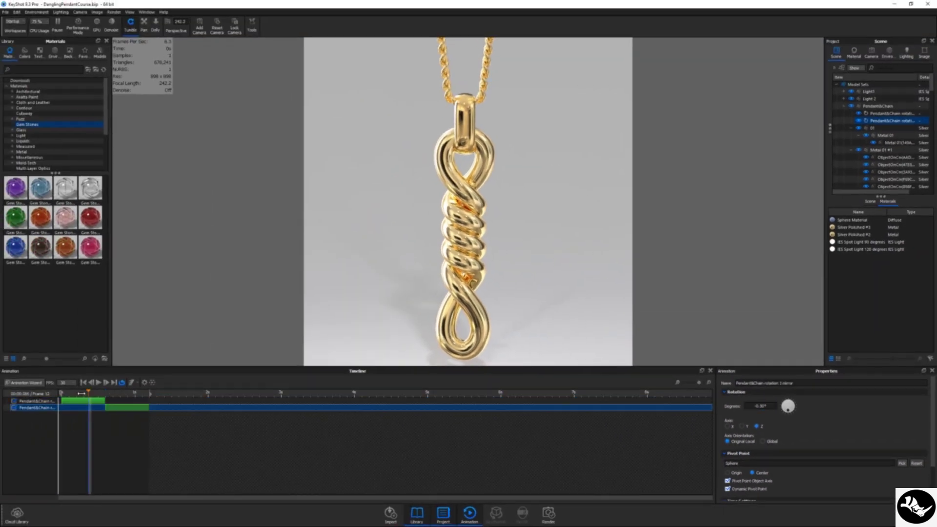
drag(115, 393, 72, 397)
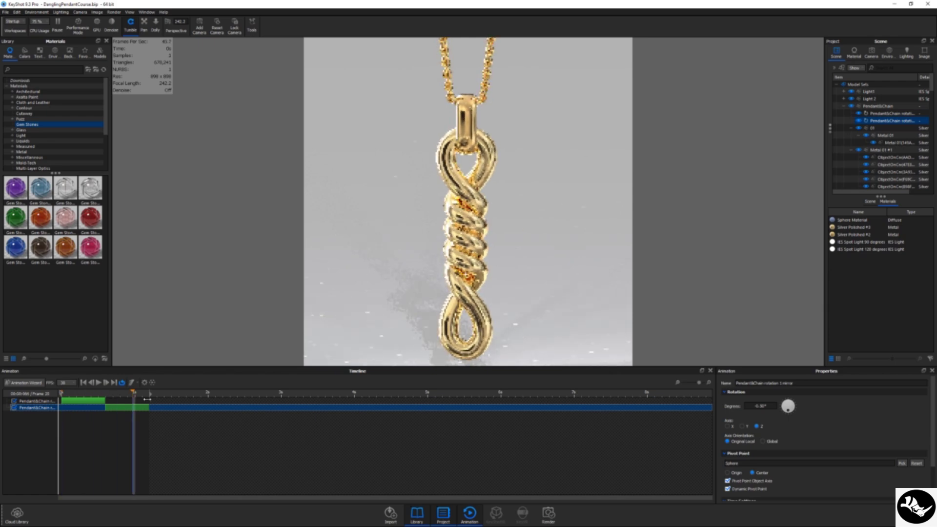
click(98, 383)
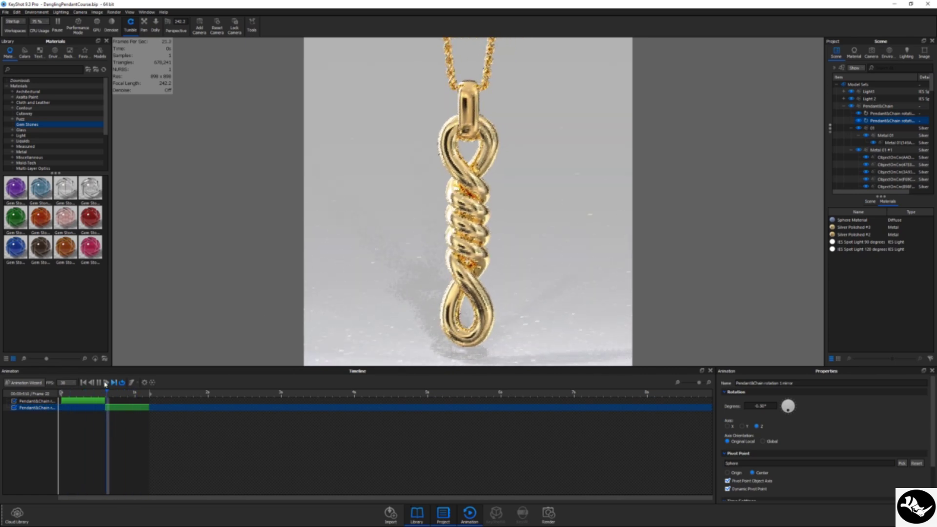
click(60, 393)
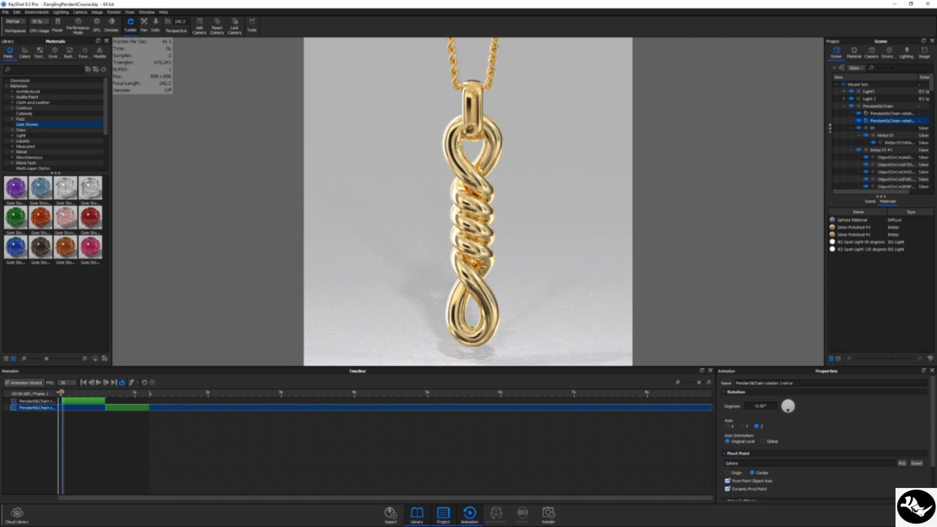
- Delay the mirrored rotation clip to start at 0.867 s (frame 27) and preview playback
drag(60, 393, 106, 393)
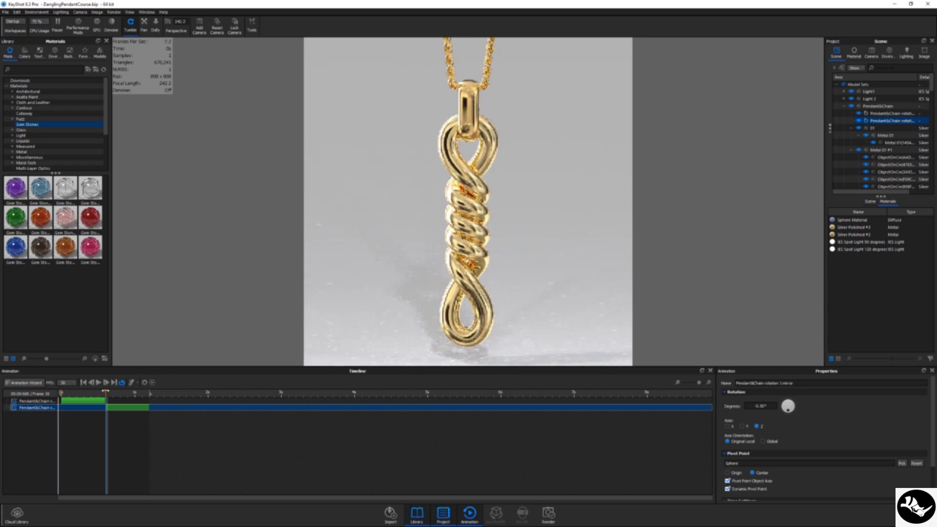
drag(117, 409, 137, 409)
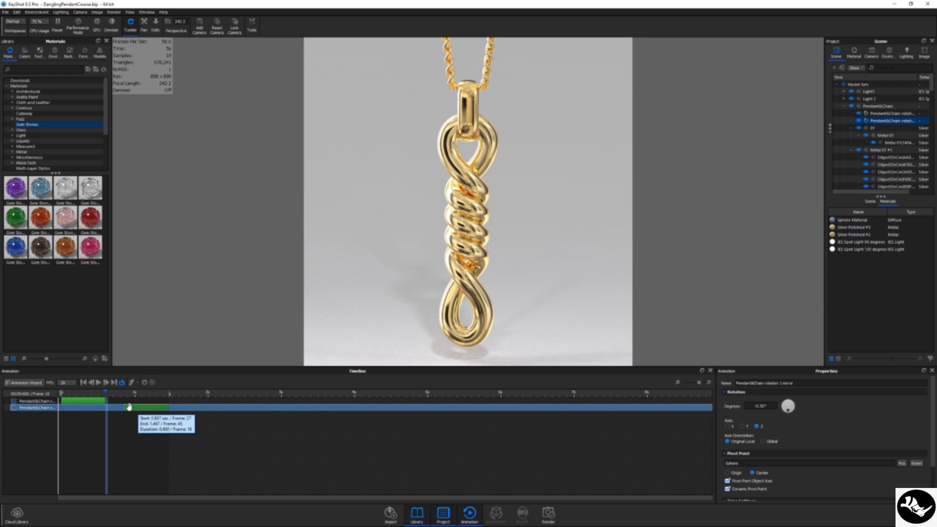
mouse_move(107, 392)
mouse_down()
mouse_move(167, 393)
mouse_move(72, 392)
mouse_up()
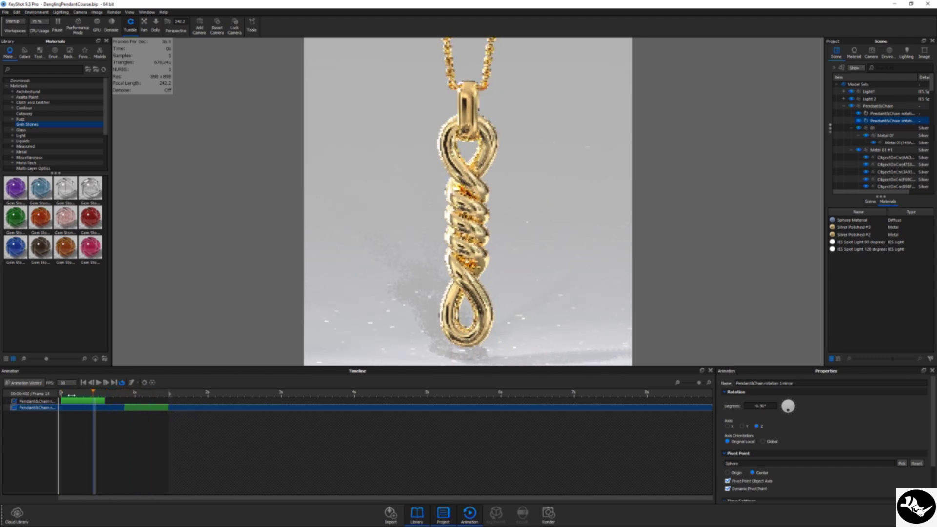
click(99, 383)
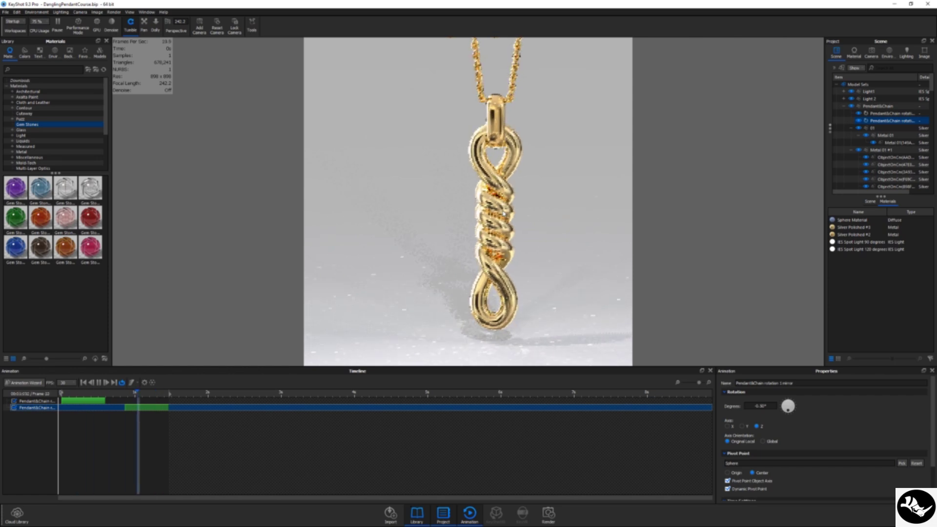
- Stop playback, scrub through the swing, and select both rotation clips together
click(98, 382)
click(99, 399)
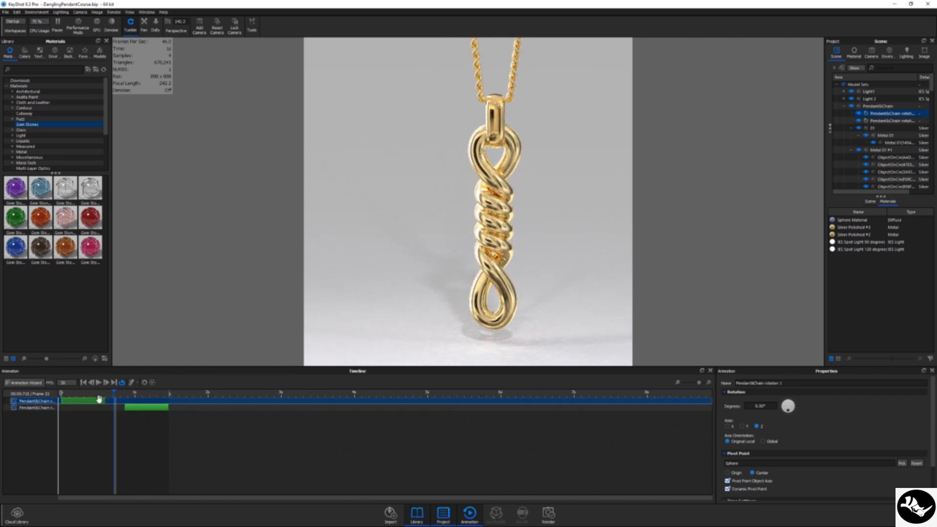
click(64, 393)
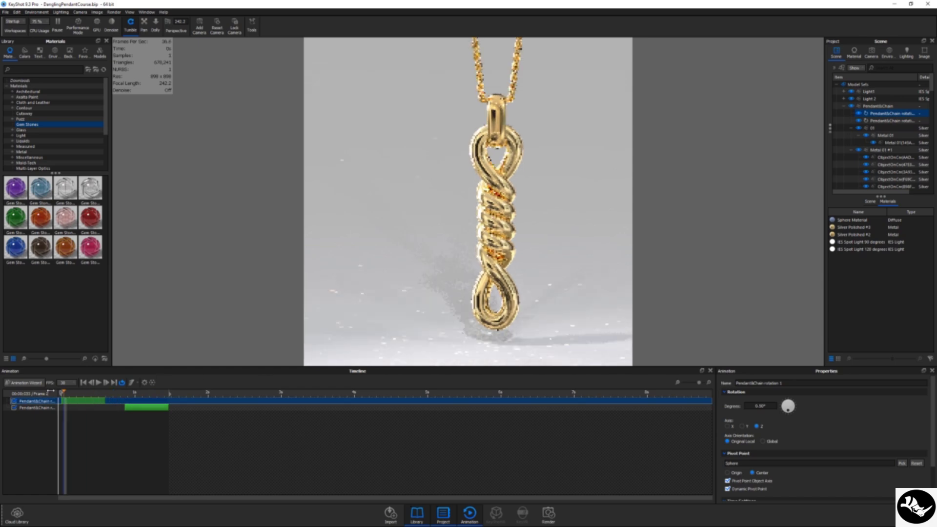
drag(63, 392, 212, 392)
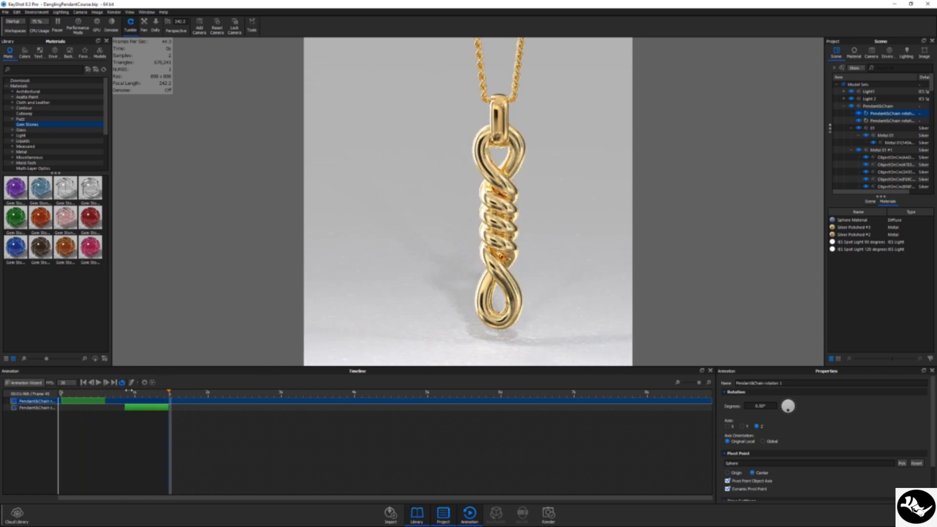
drag(128, 391, 51, 391)
scroll(837, 418, down, 2)
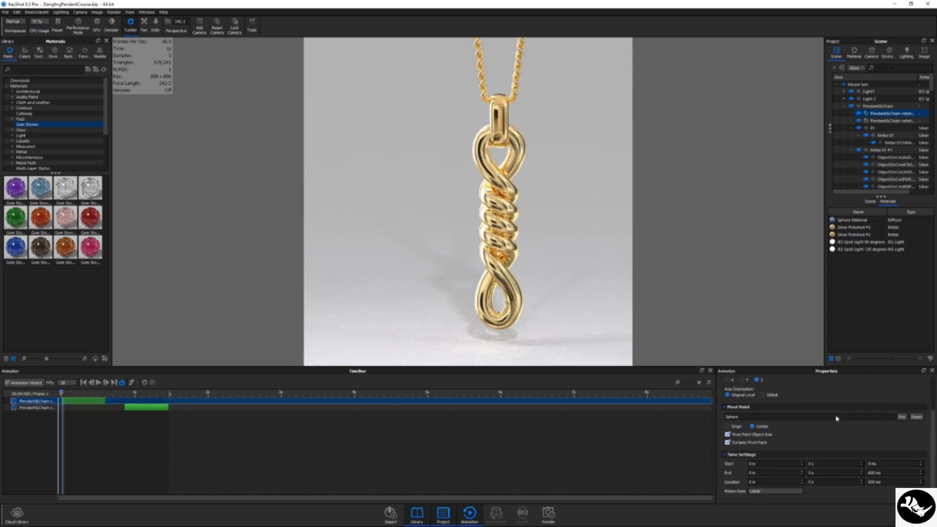
click(150, 407)
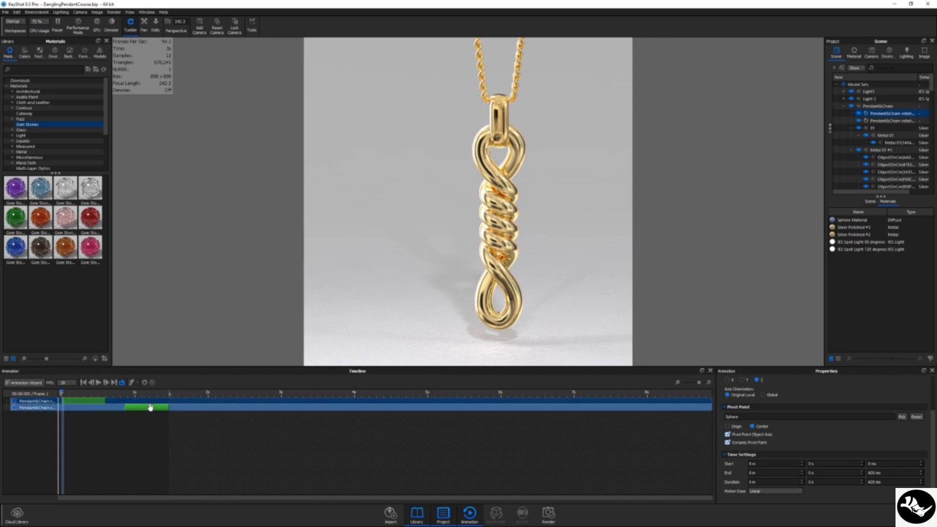
ctrl+click(150, 407)
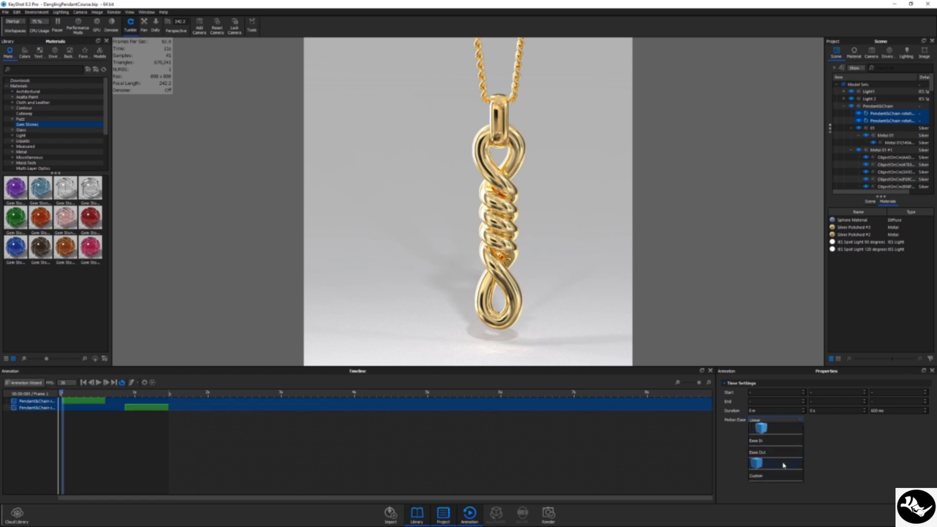
- Apply Ease In/Out to both rotations, preview the eased swing, and collapse Pendant&Chain
click(783, 465)
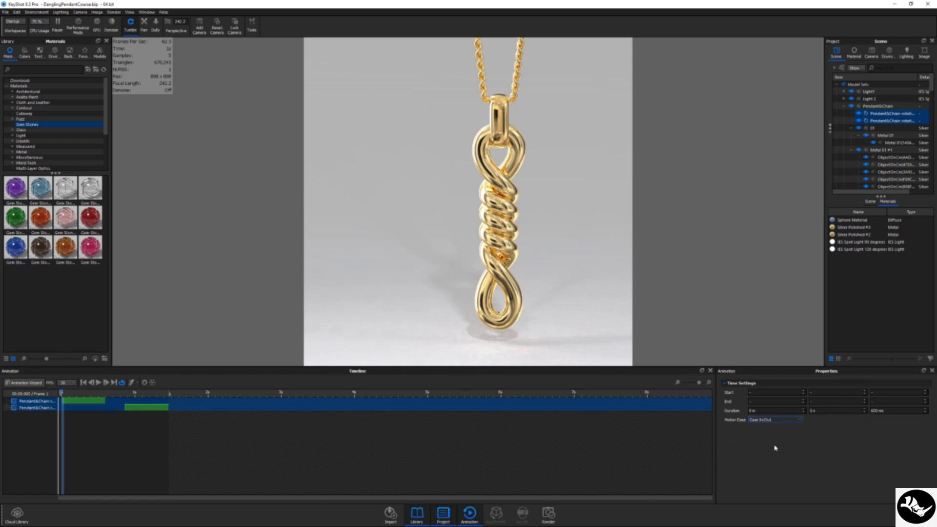
click(58, 393)
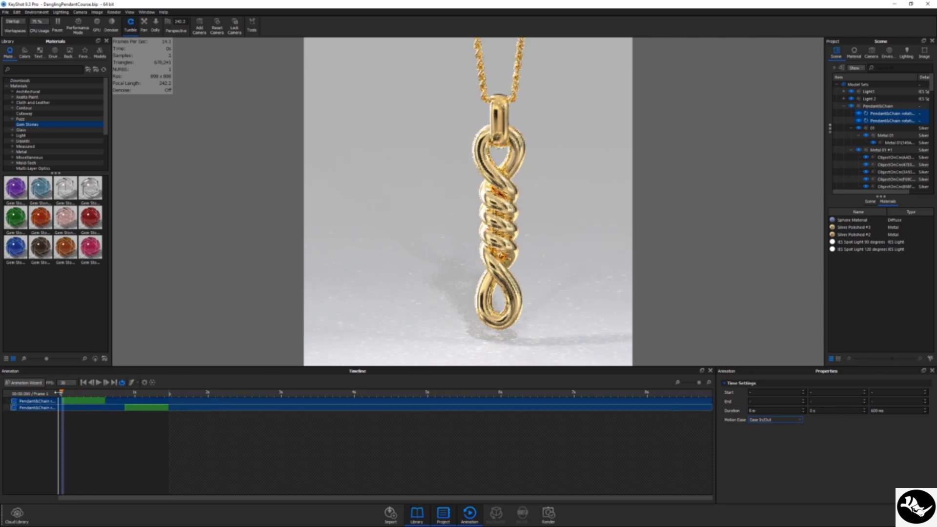
drag(62, 393, 84, 393)
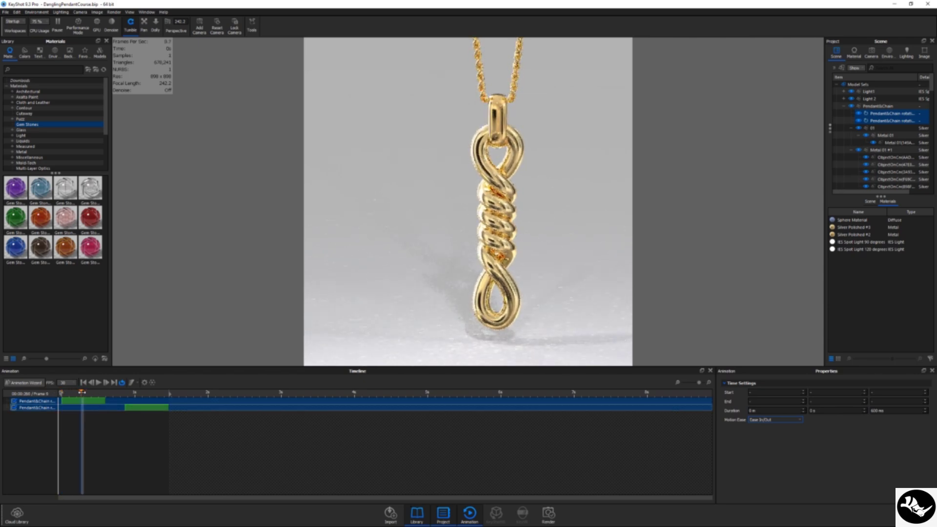
click(86, 393)
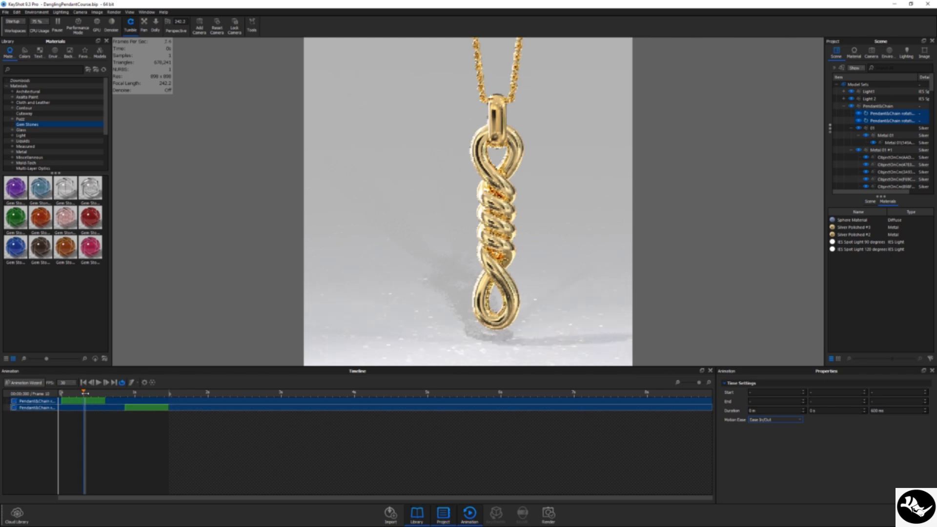
drag(87, 393, 104, 393)
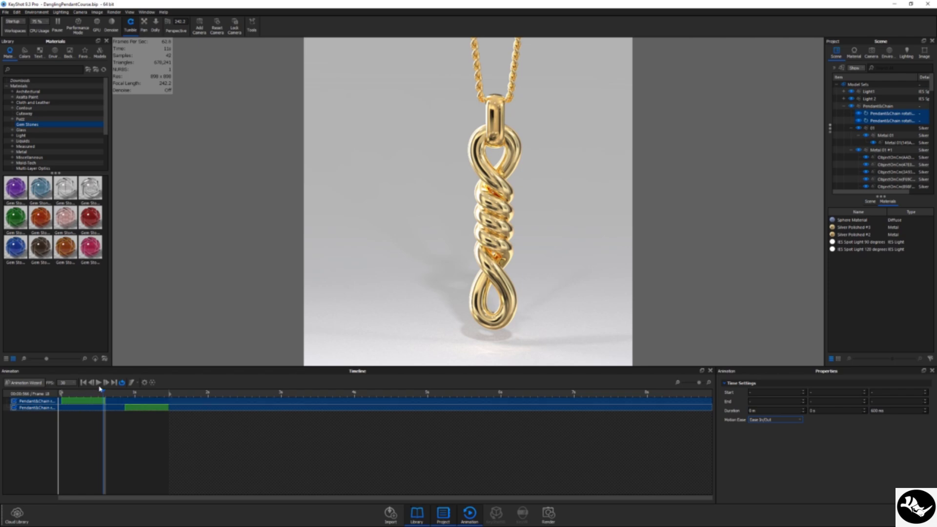
click(99, 383)
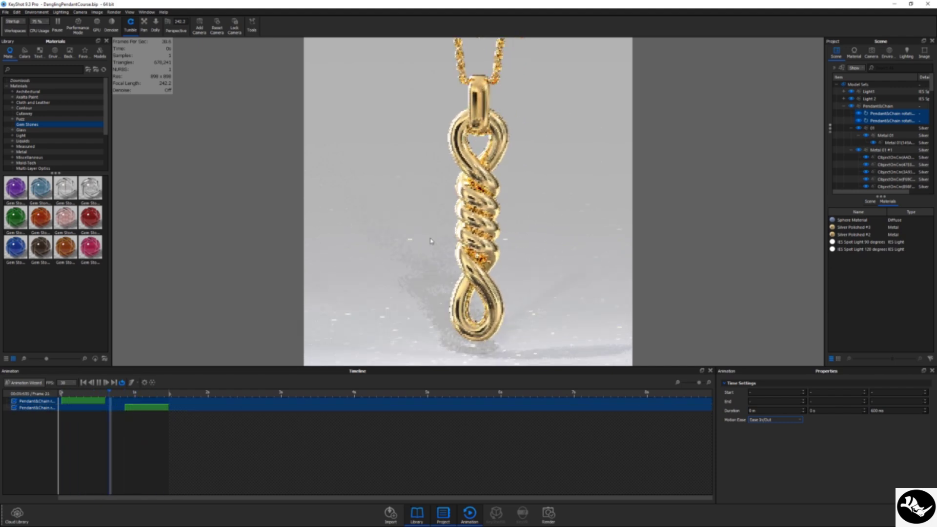
key(space)
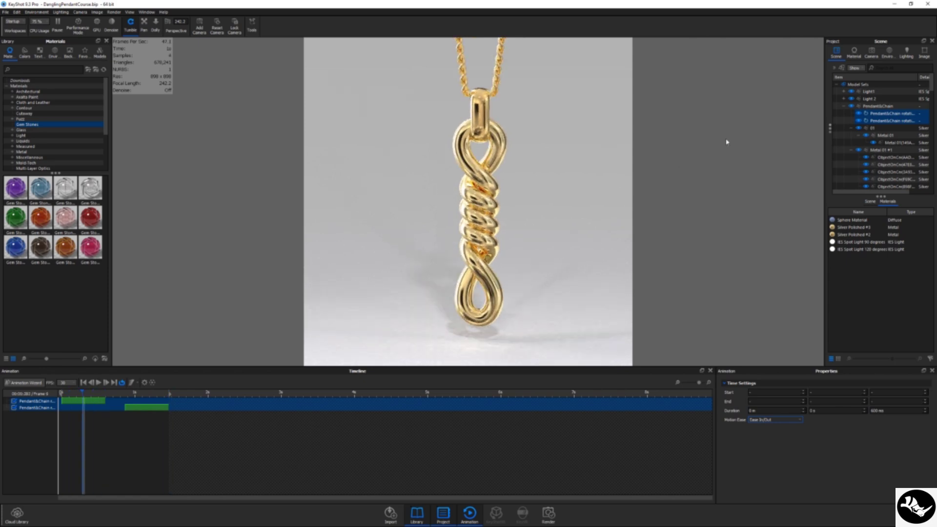
click(844, 107)
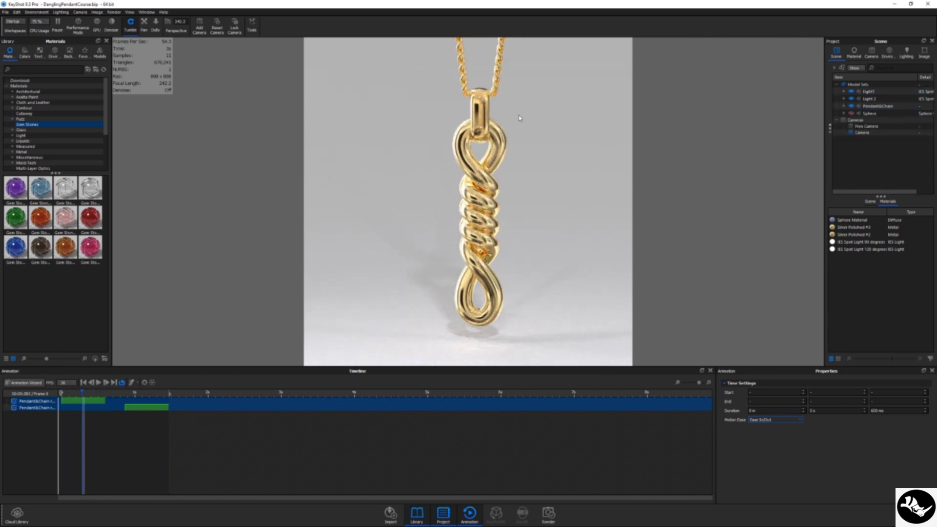
click(99, 384)
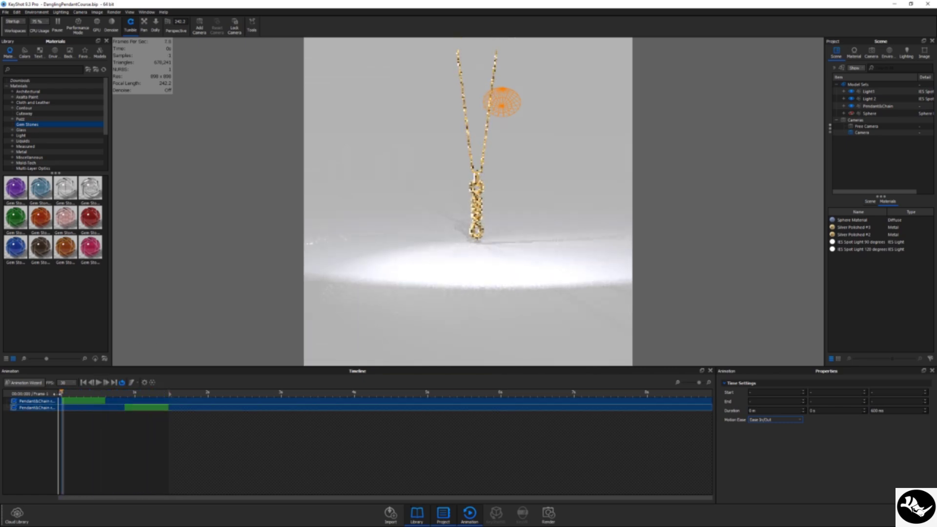
scroll(468, 209, up, 3)
scroll(468, 209, up, 3)
scroll(468, 209, up, 2)
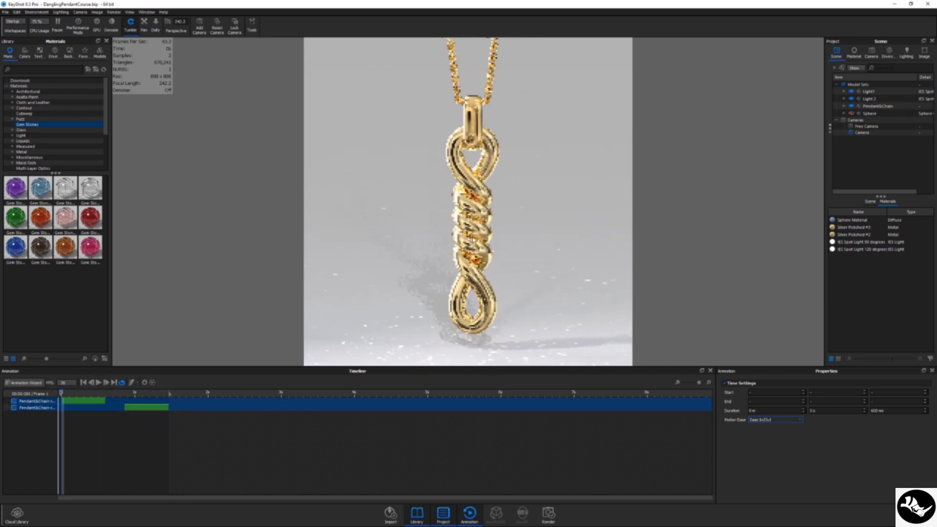
scroll(468, 209, down, 1)
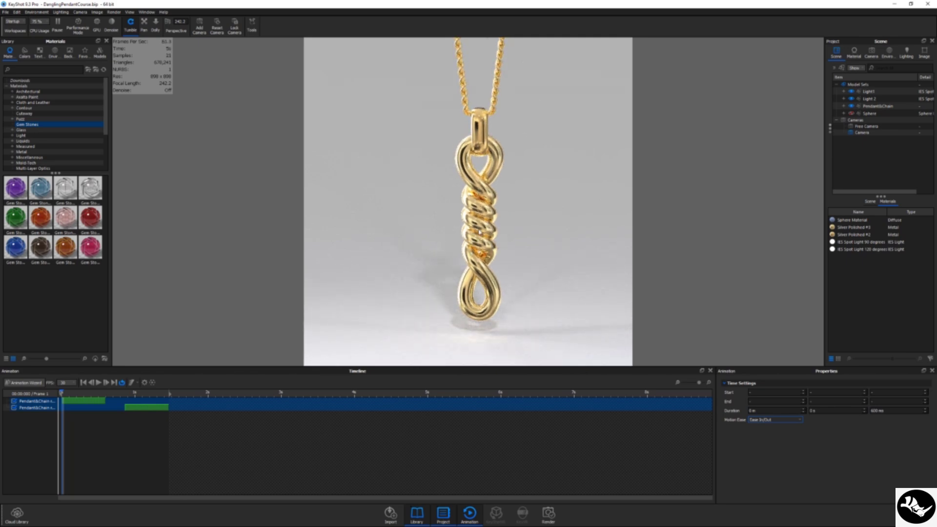
- Save the current view to the camera, then replay and reselect both rotation clips
click(871, 55)
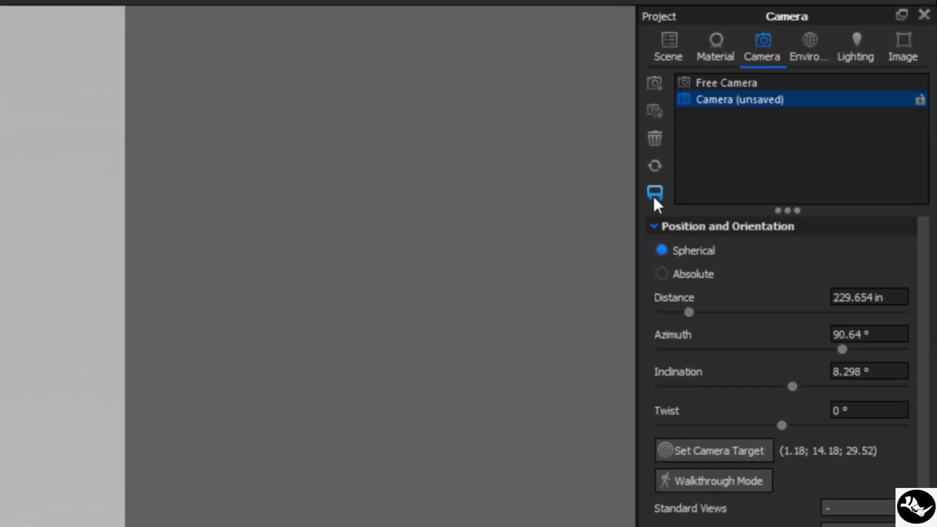
click(655, 195)
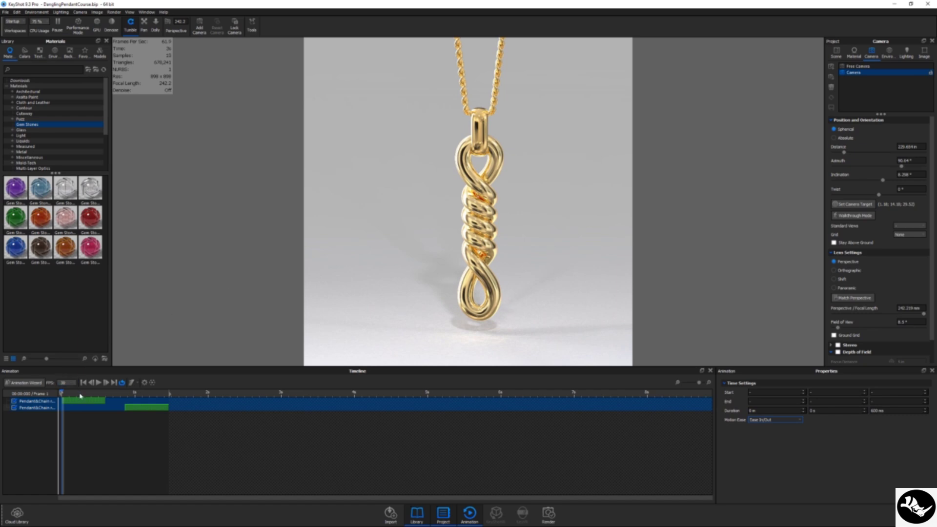
key(space)
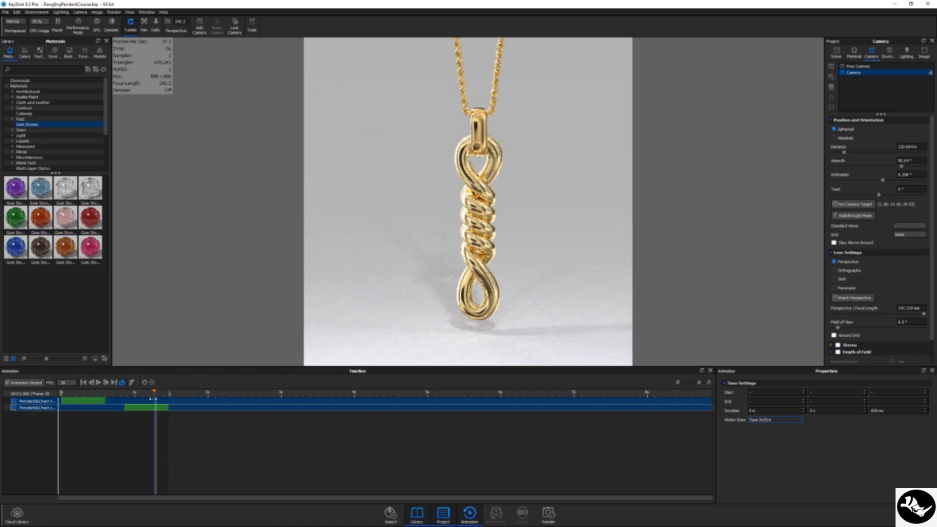
key(Right)
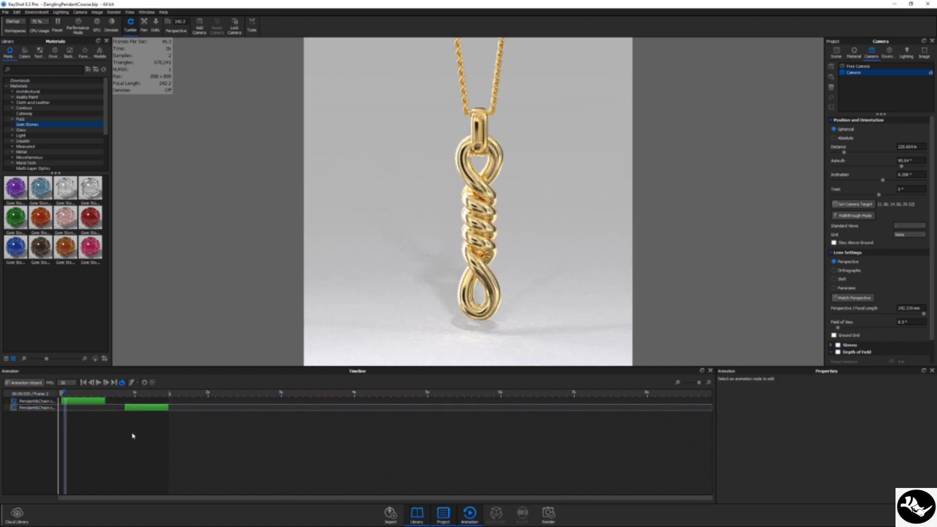
click(106, 408)
click(86, 400)
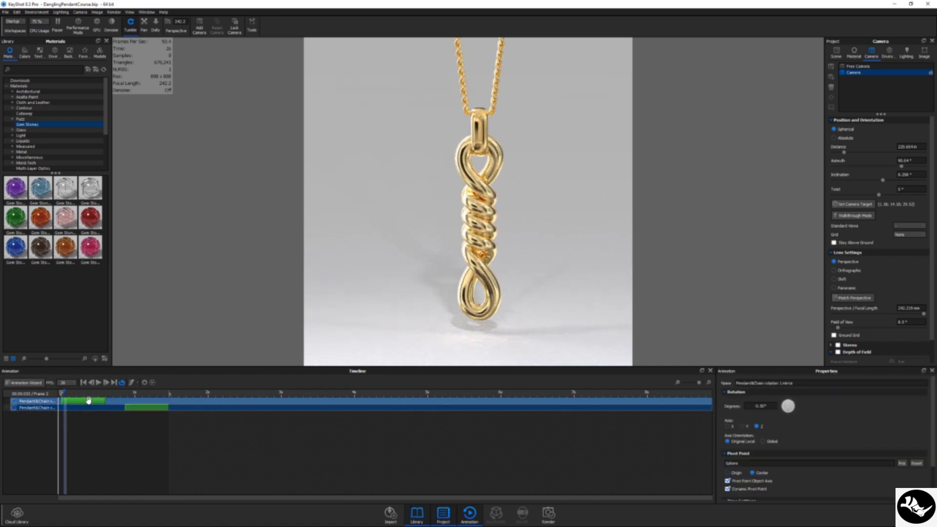
click(87, 402)
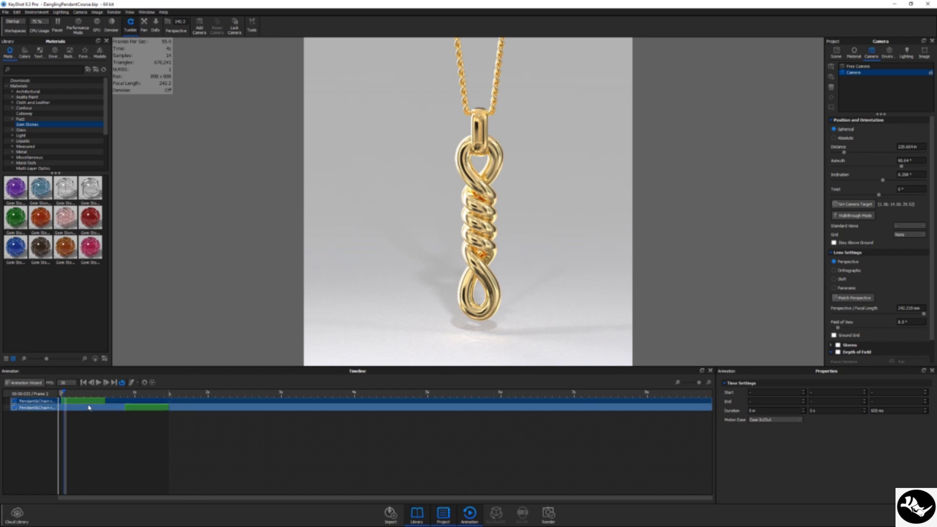
- Mirror the first rotation, then duplicate the two selected rotation clips
right_click(88, 403)
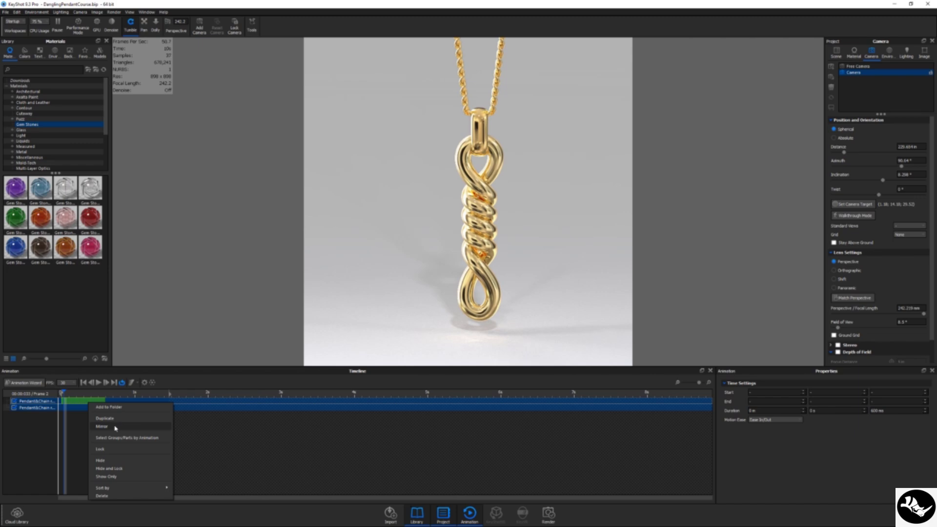
click(92, 427)
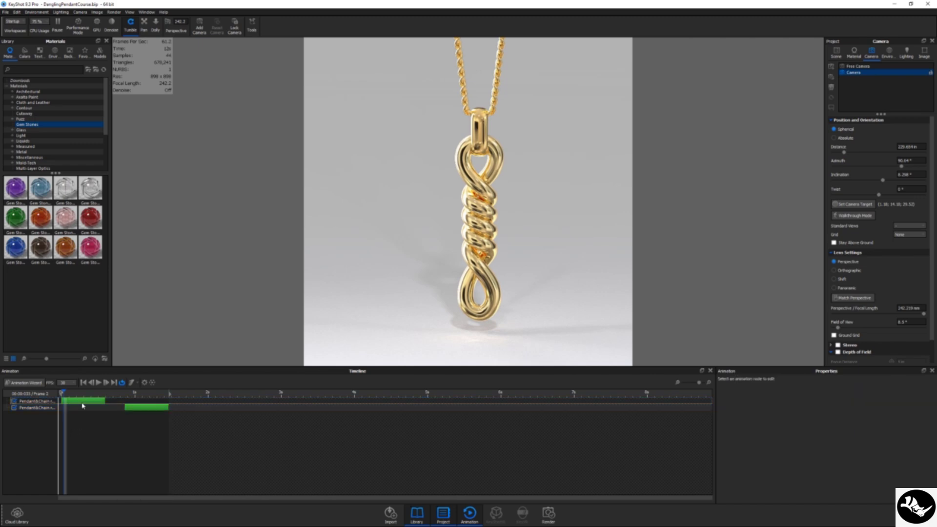
click(142, 408)
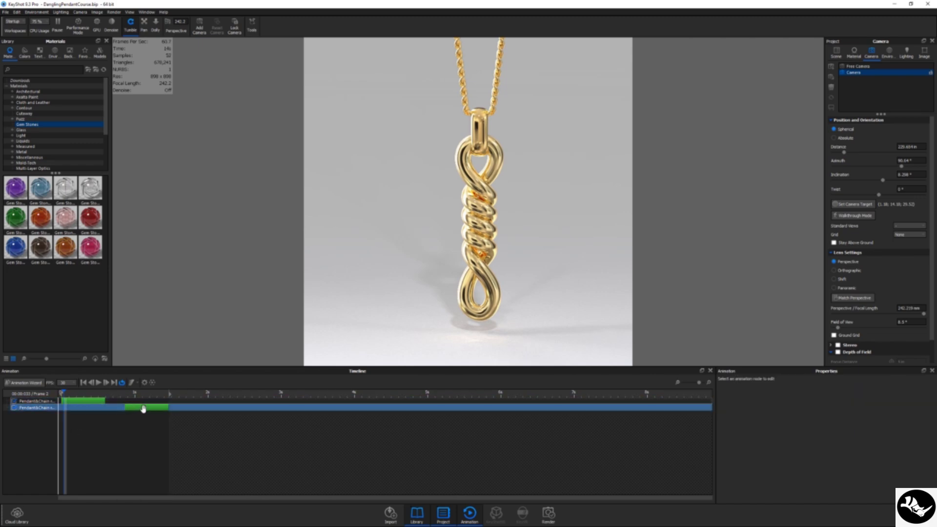
click(131, 409)
ctrl+click(100, 400)
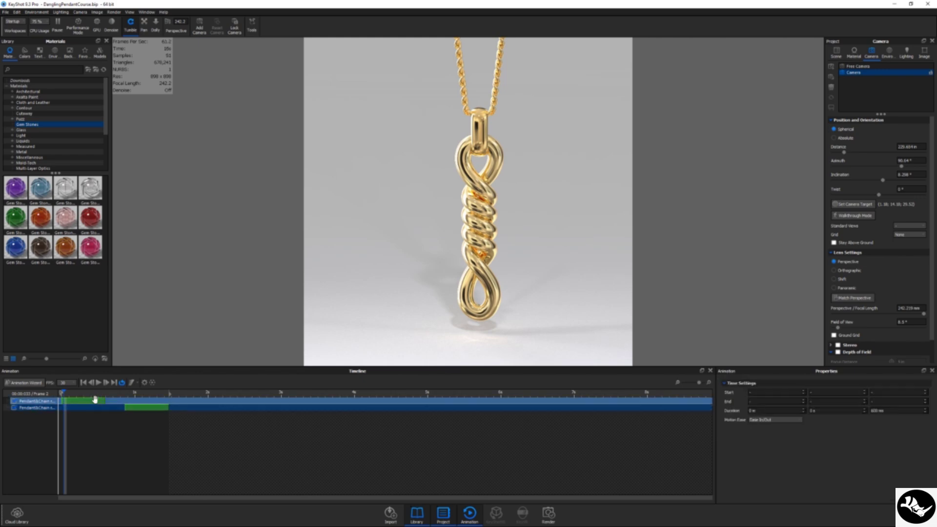
right_click(145, 406)
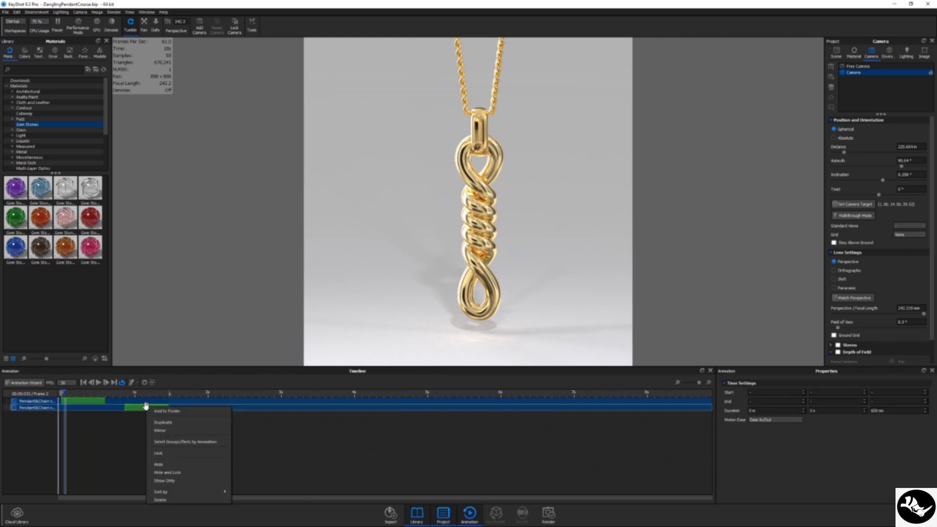
click(182, 427)
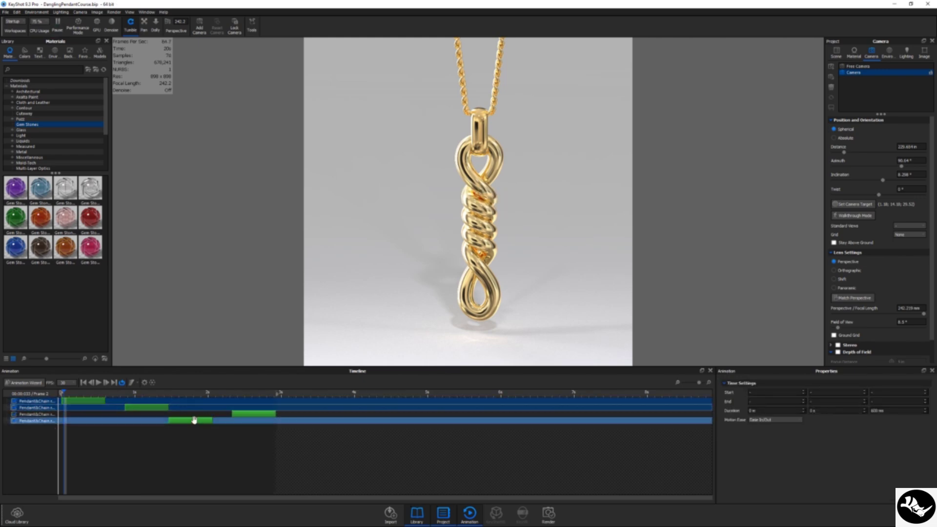
- Shift the two copied rotation clips later in time and paste another duplicate
click(195, 421)
ctrl+click(247, 414)
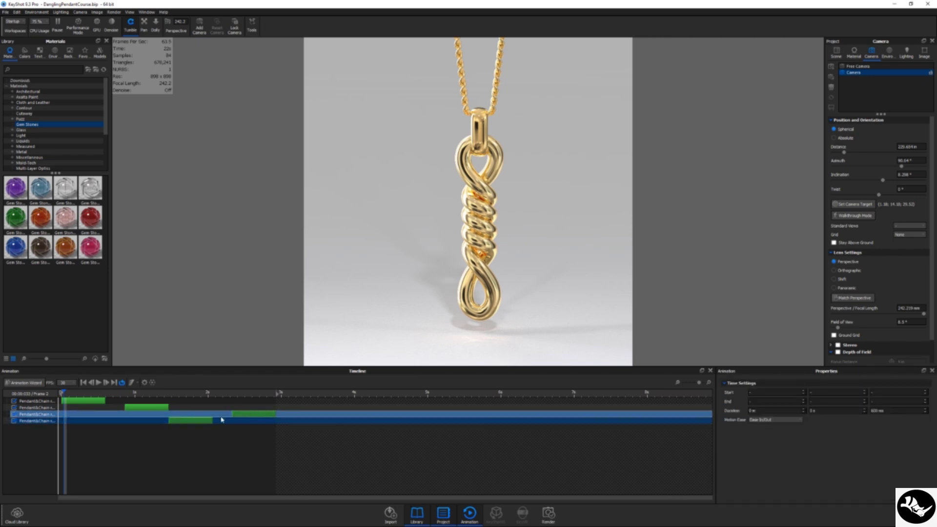
click(192, 421)
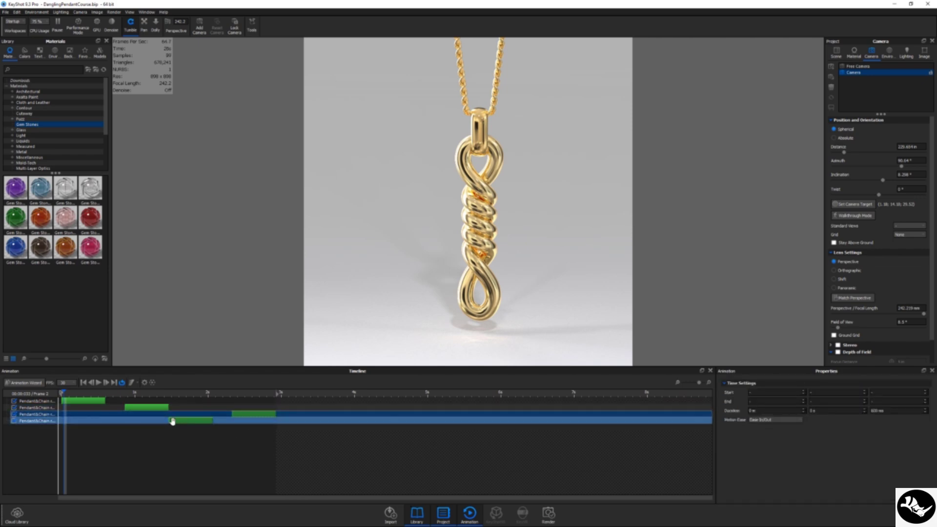
drag(172, 422, 189, 421)
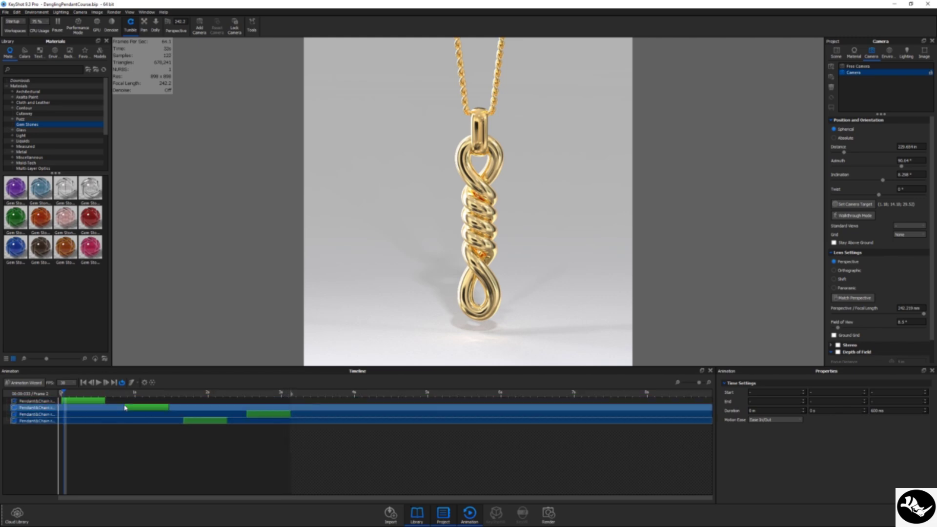
click(209, 421)
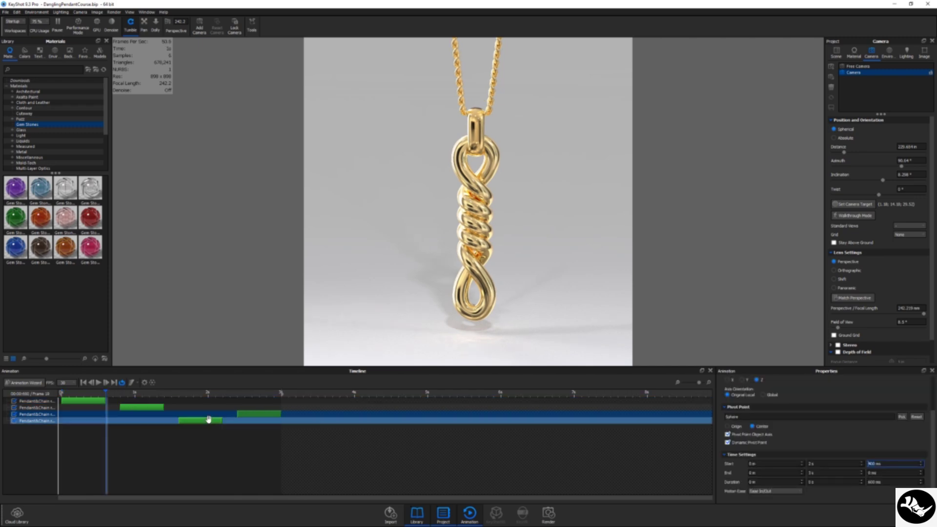
click(221, 395)
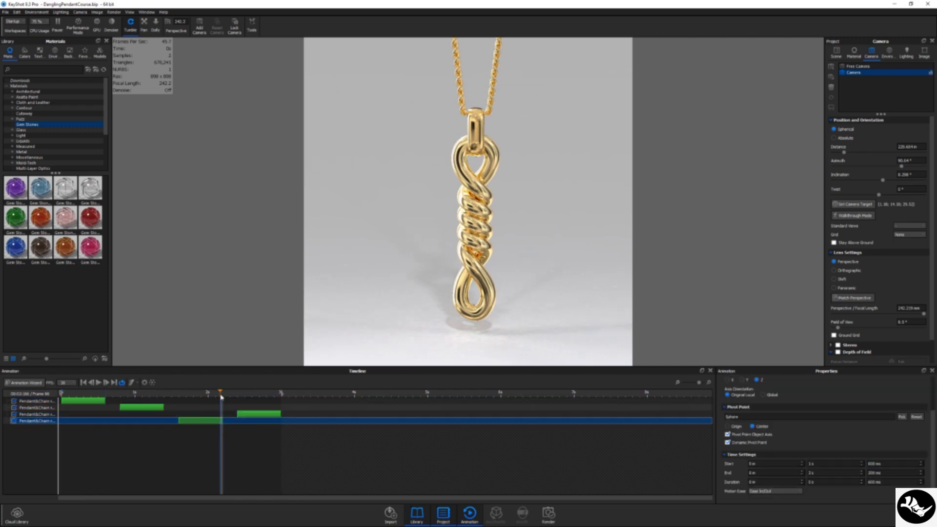
click(37, 415)
key(ctrl+v)
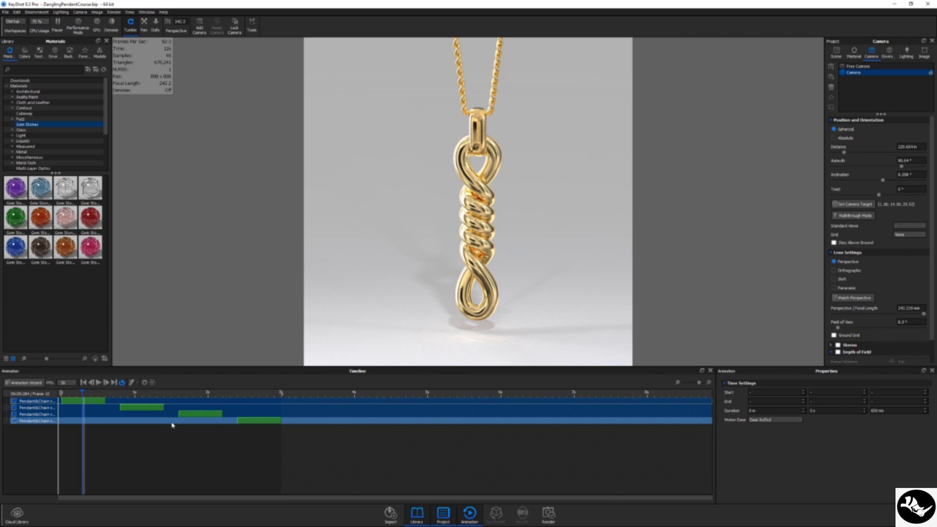
- Duplicate the four rotation clips and move the copies to start after the originals
click(678, 384)
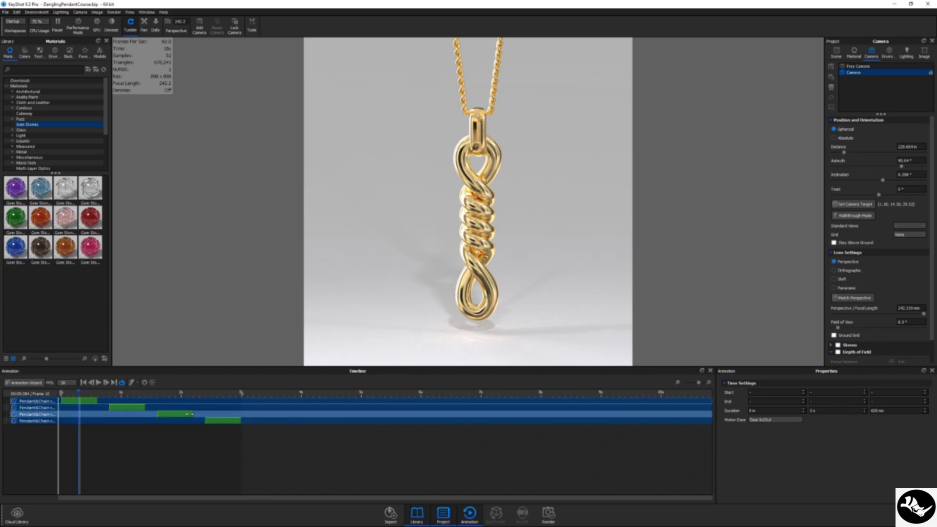
right_click(135, 408)
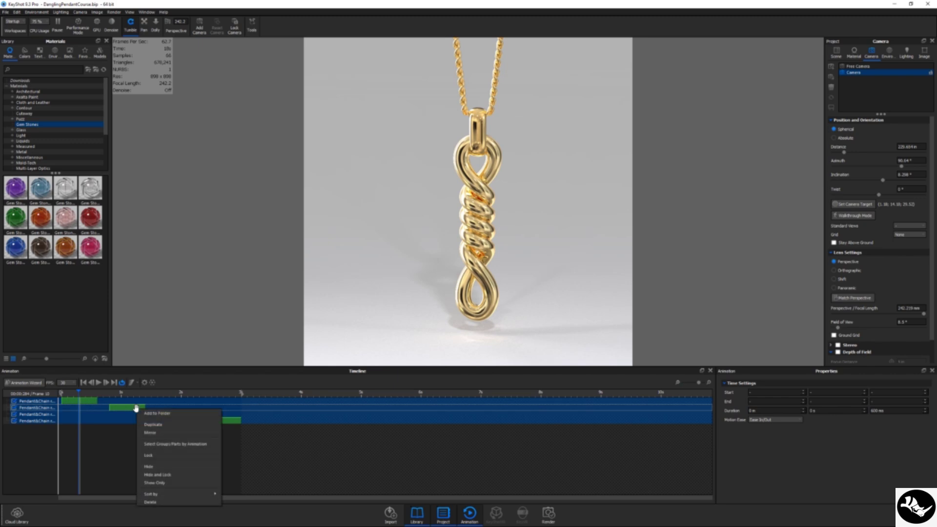
click(152, 425)
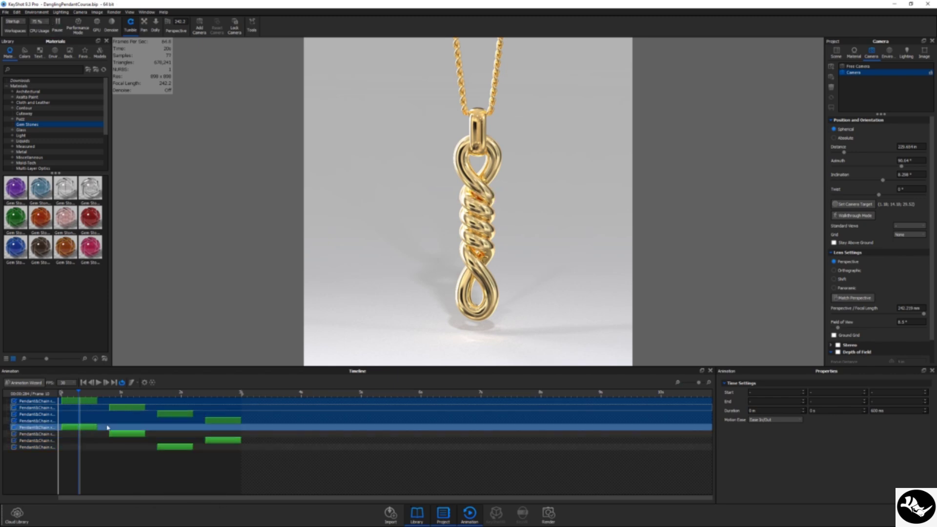
click(115, 428)
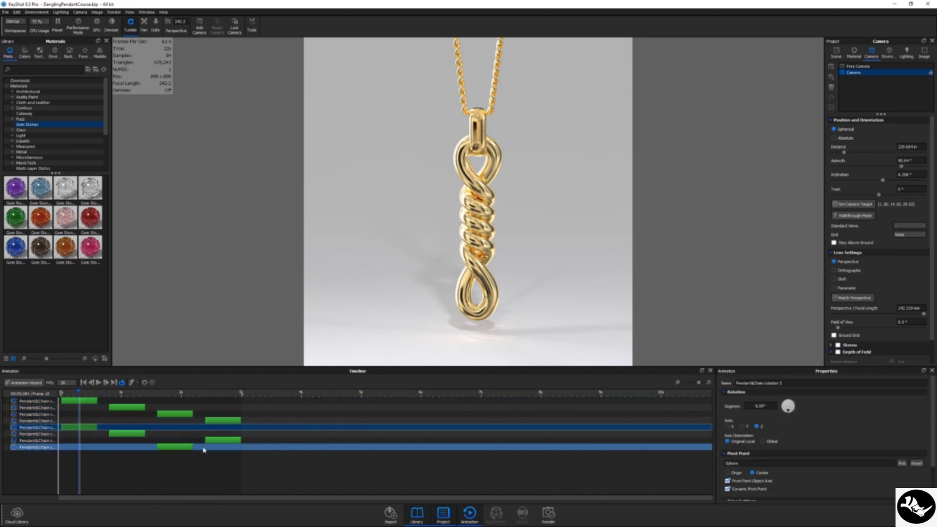
shift+click(204, 449)
drag(86, 427, 276, 425)
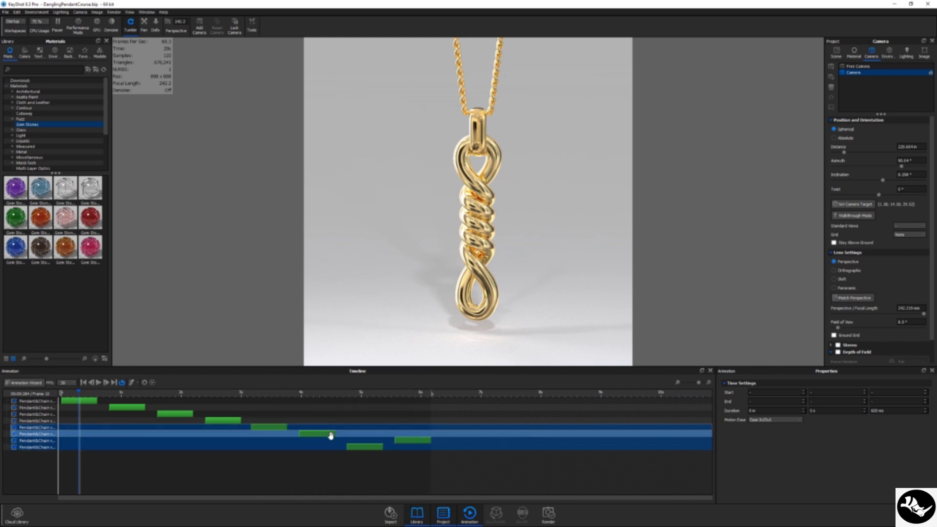
- Move the seventh rotation track to the bottom of the track list
click(266, 447)
click(391, 441)
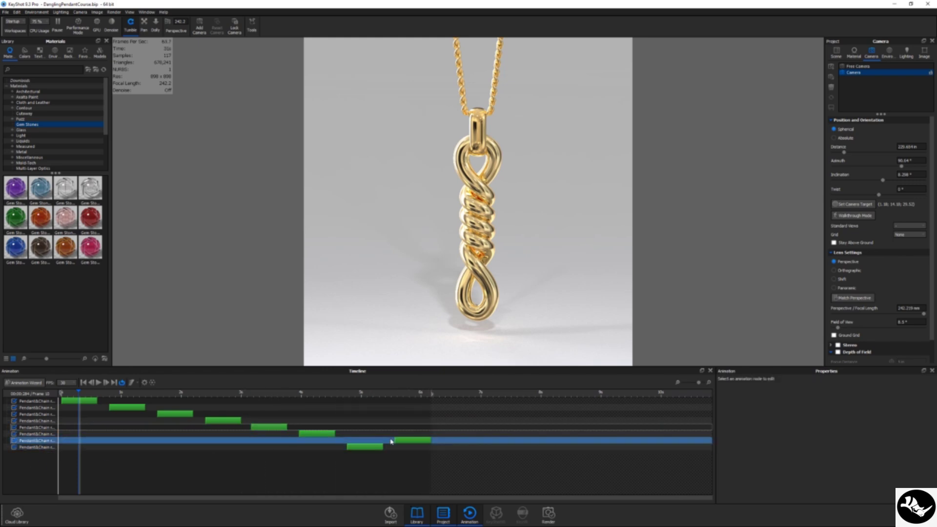
click(41, 441)
drag(41, 444, 41, 449)
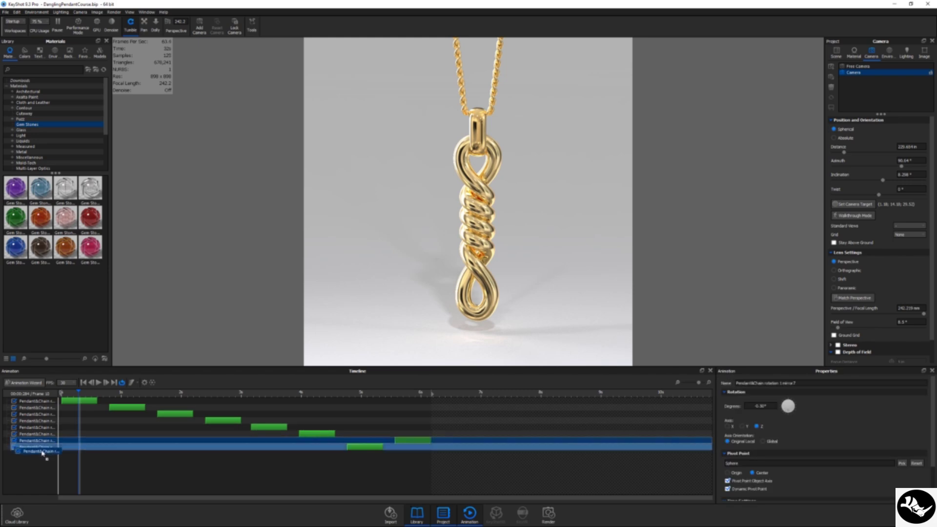
click(108, 467)
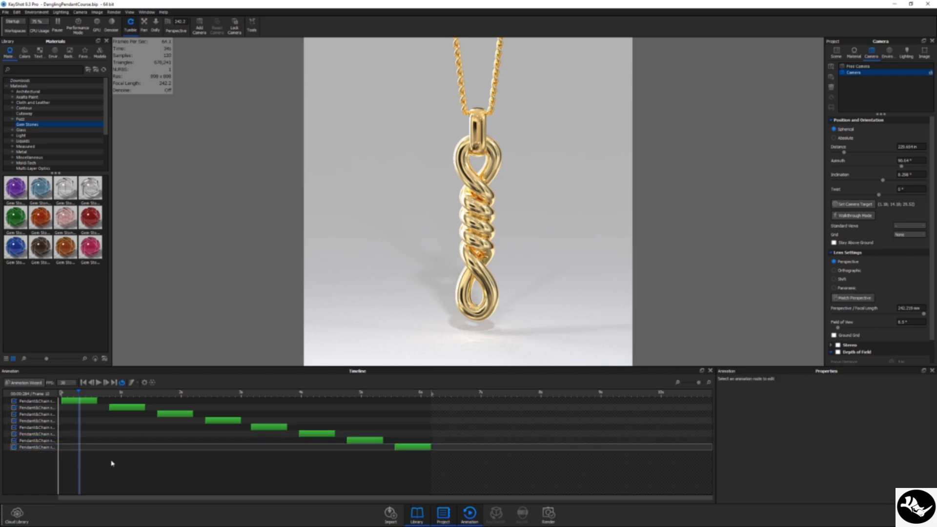
- Check each track's clip to confirm the eight rotations run in a staircase
click(113, 402)
click(166, 414)
click(227, 420)
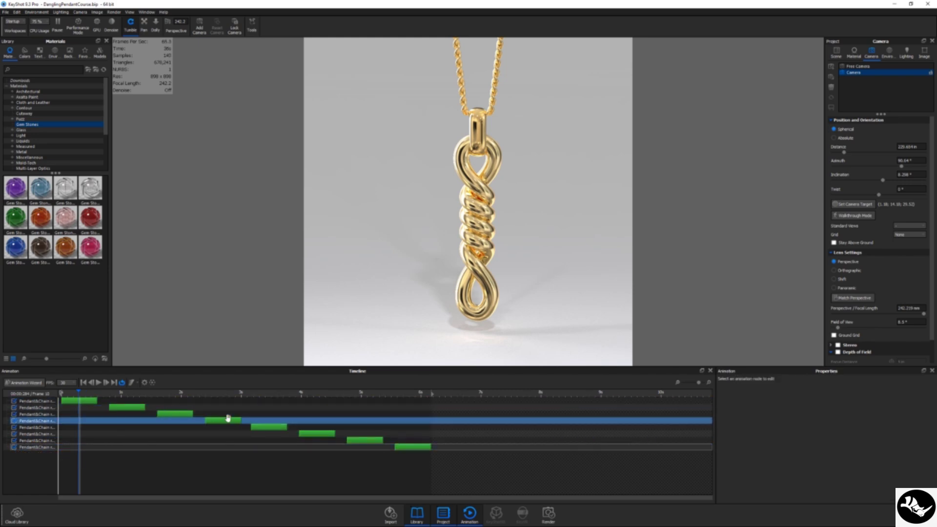
click(266, 427)
click(316, 434)
click(366, 441)
click(408, 448)
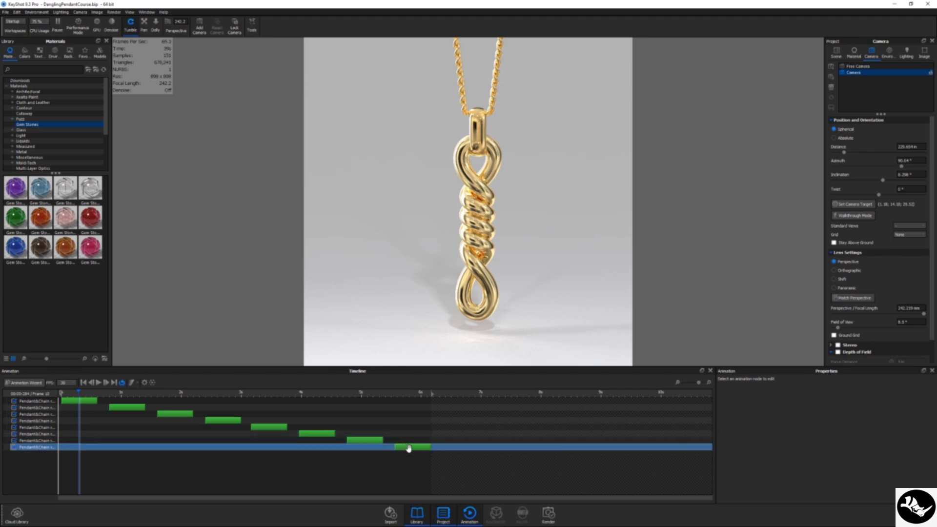
click(127, 407)
click(217, 420)
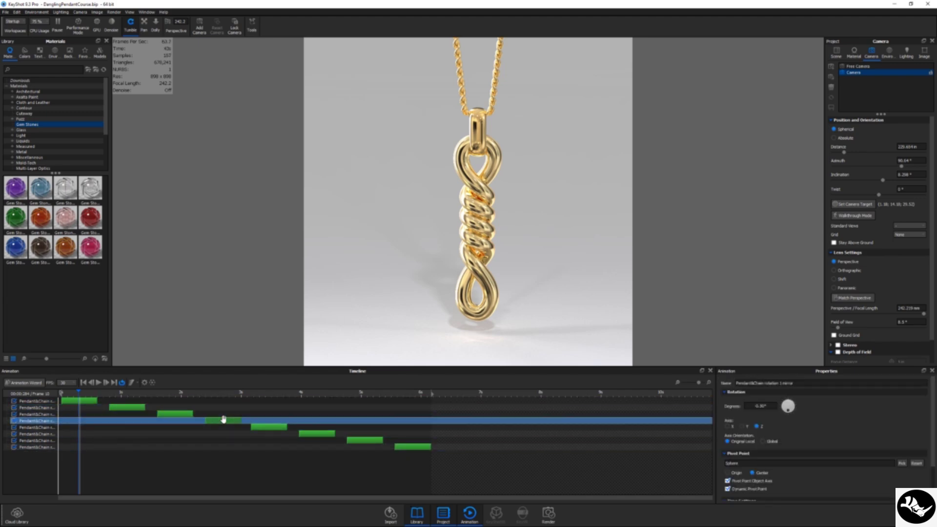
click(260, 464)
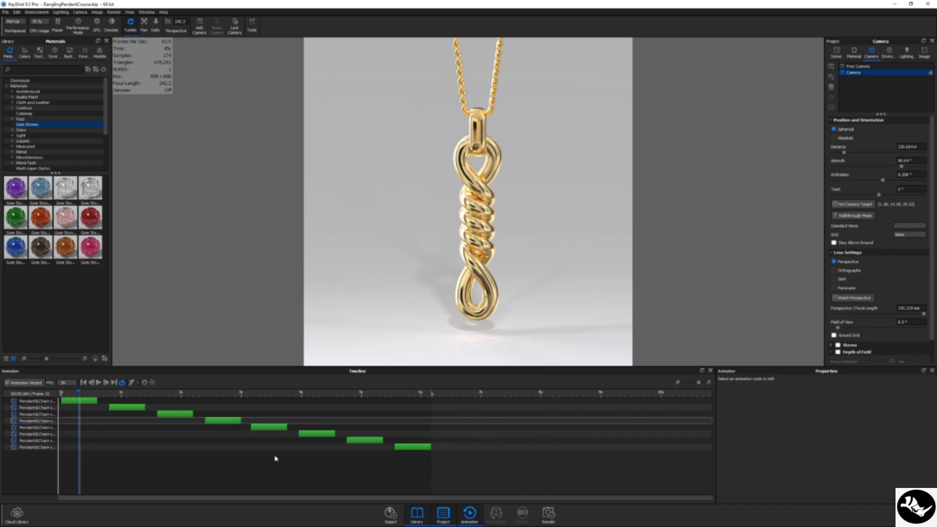
- Duplicate all eight rotation clips with Ctrl+C/Ctrl+V and move the copies after the originals
drag(44, 466, 35, 404)
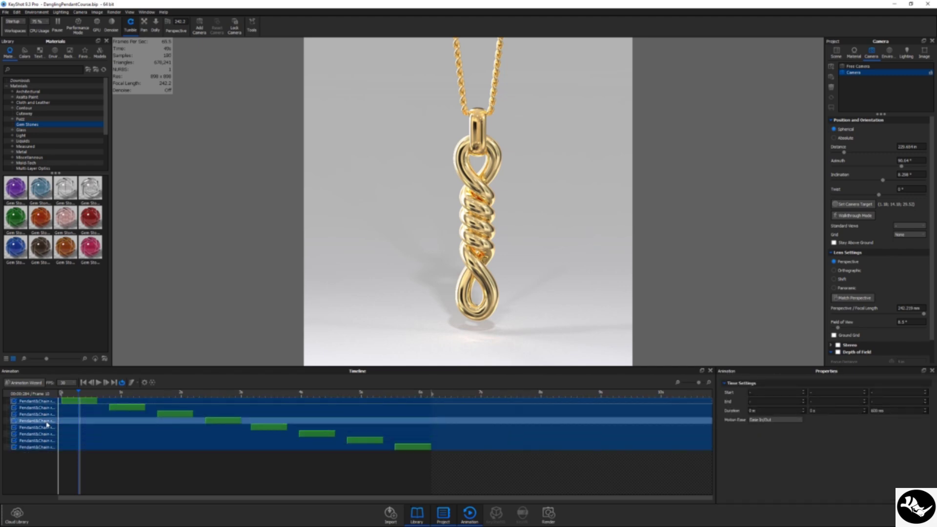
key(ctrl+c)
key(ctrl+v)
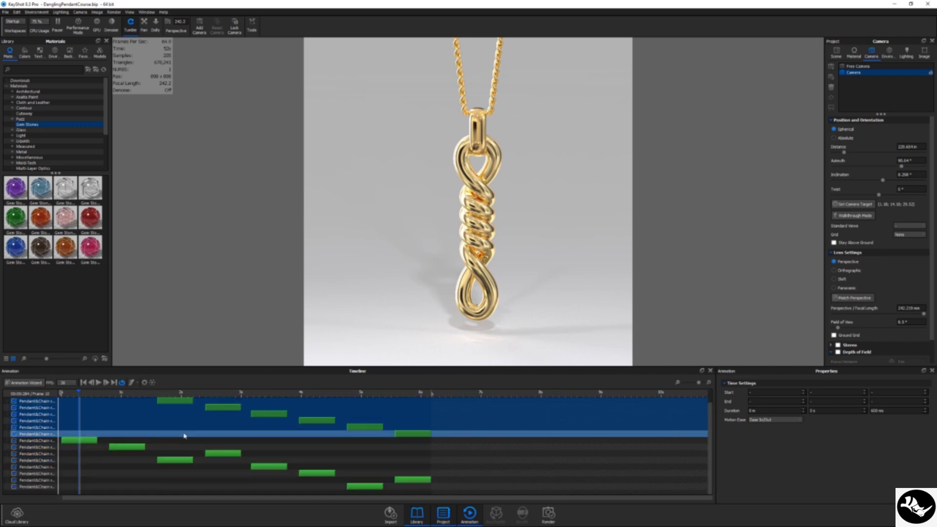
click(140, 440)
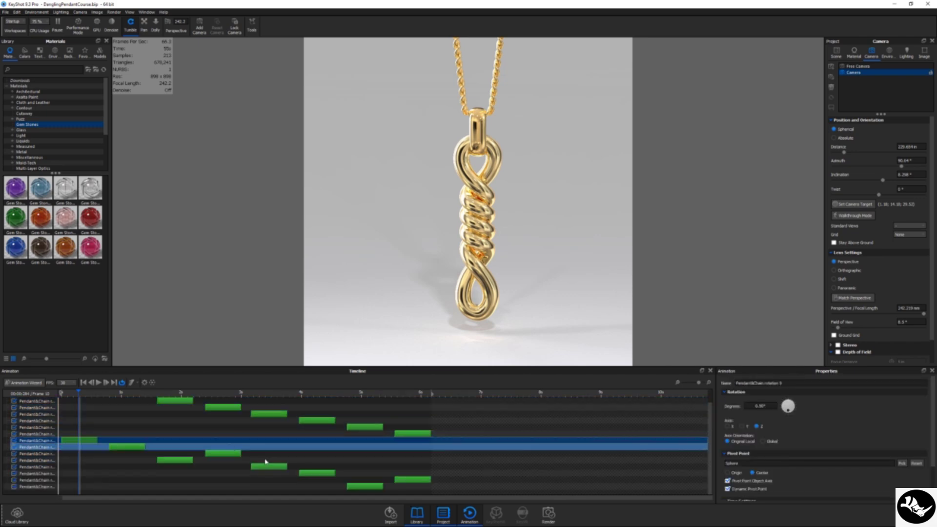
ctrl+click(396, 488)
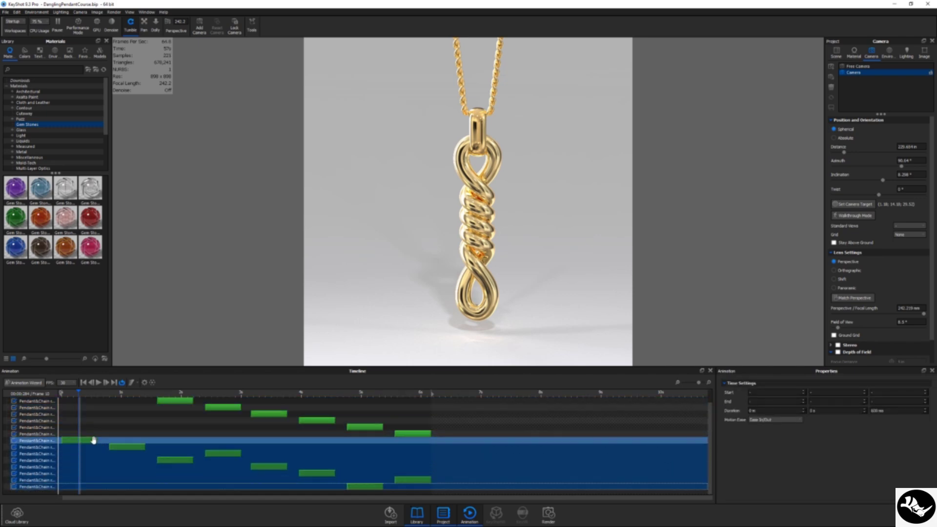
mouse_move(93, 441)
mouse_down()
mouse_move(472, 442)
mouse_move(342, 463)
mouse_up()
click(310, 461)
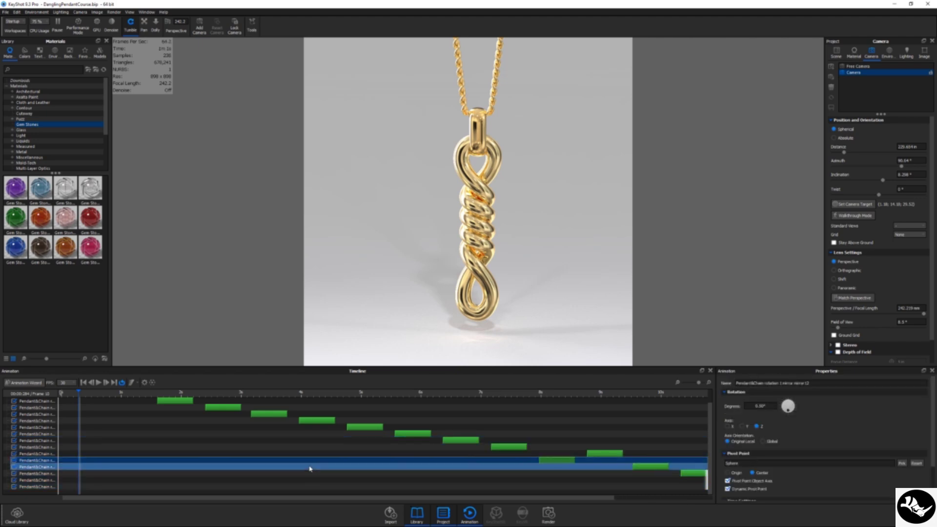
- Scroll back up the track list and play the longer swing preview
scroll(313, 468, up, 1)
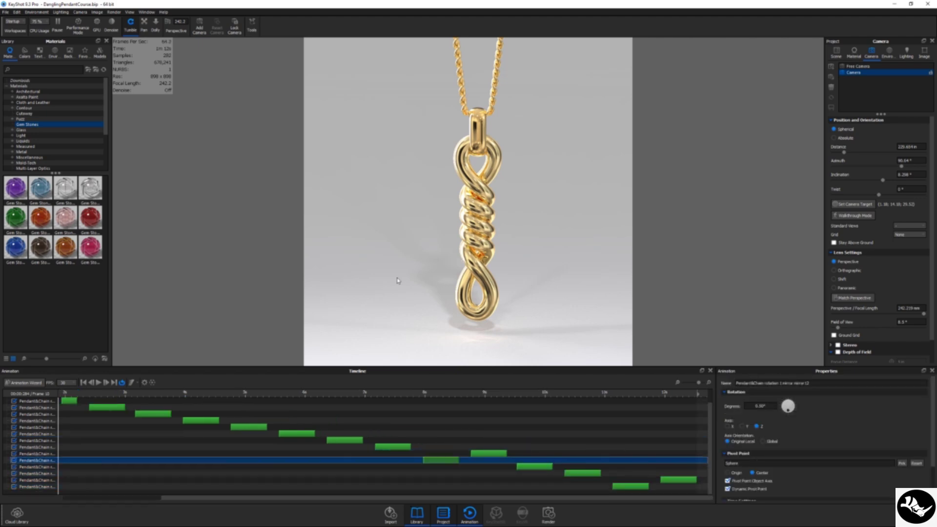
scroll(175, 468, up, 1)
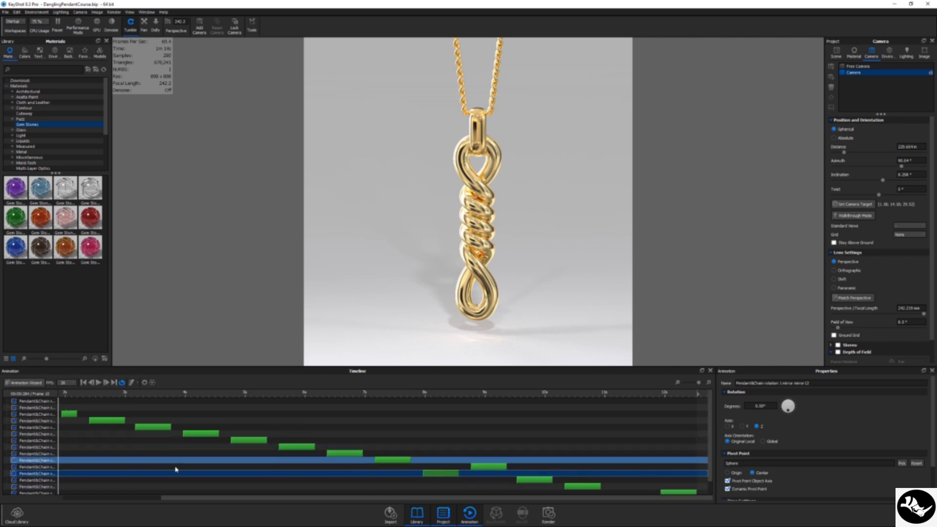
click(149, 498)
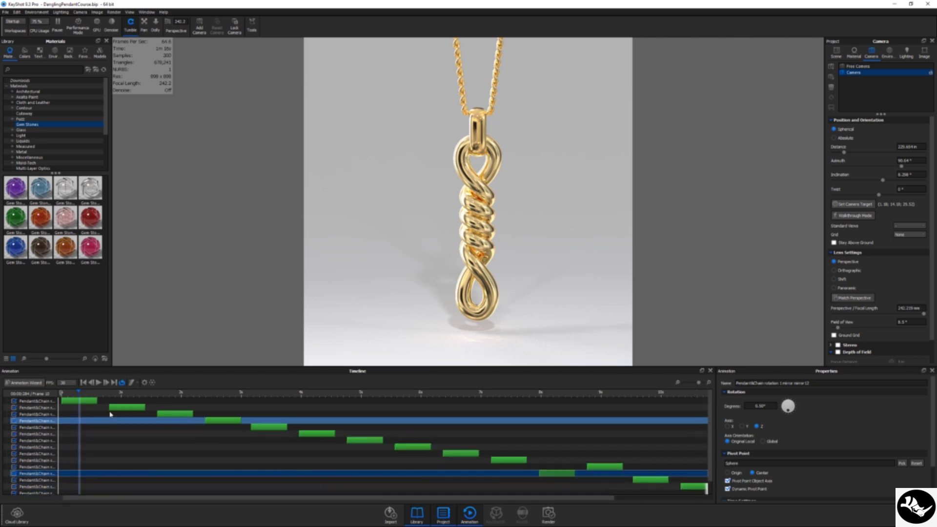
click(98, 382)
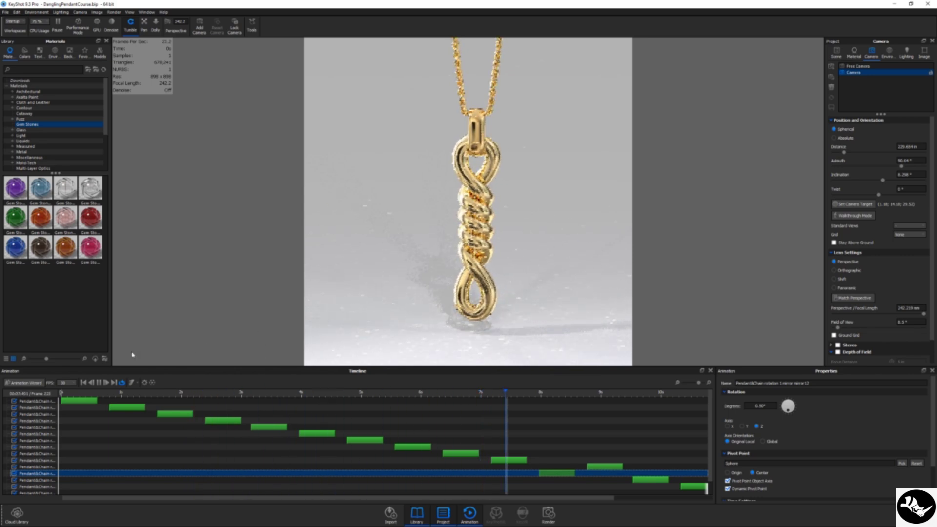
- Stop playback and tumble the camera to about 26° inclination and 95° azimuth
key(space)
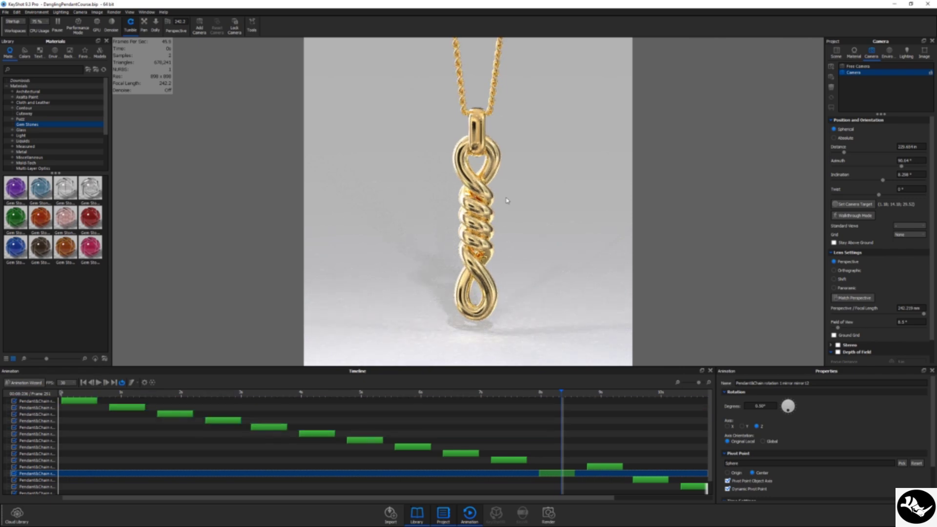
drag(507, 200, 501, 78)
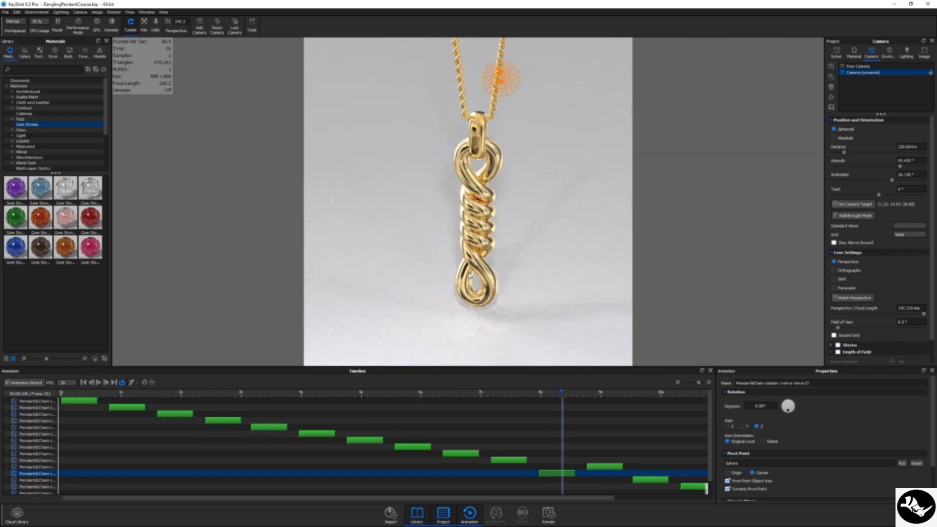
drag(471, 277, 478, 291)
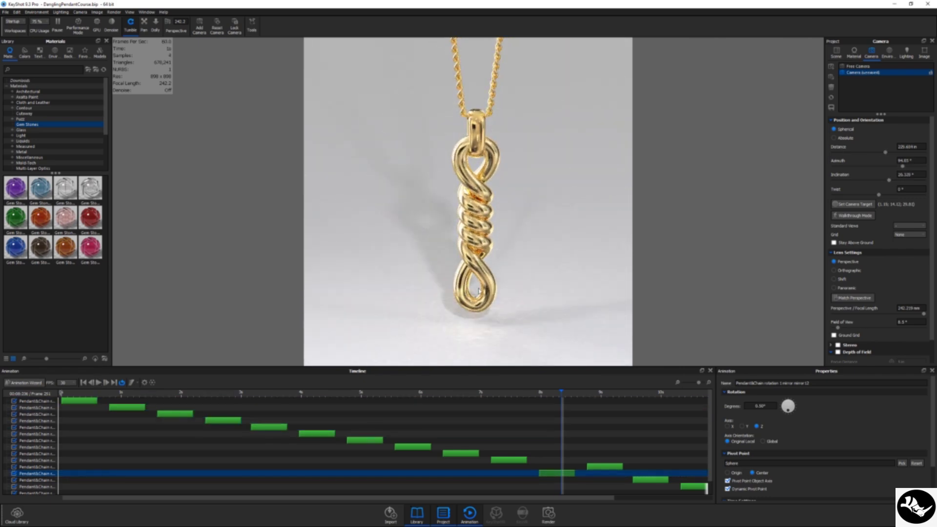
scroll(410, 457, down, 1)
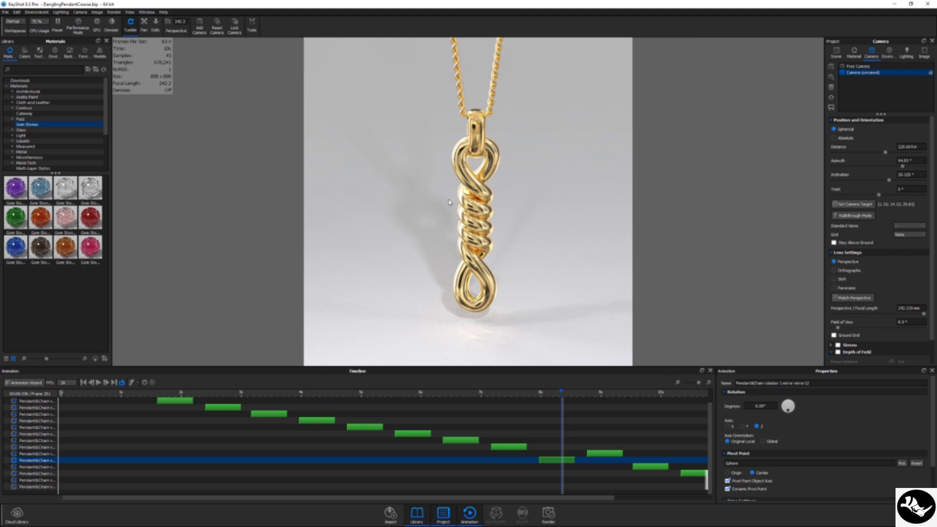
- Add a 1-second 90° global X rotation to Pendant&Chain, starting at 8 s 336 ms
click(20, 384)
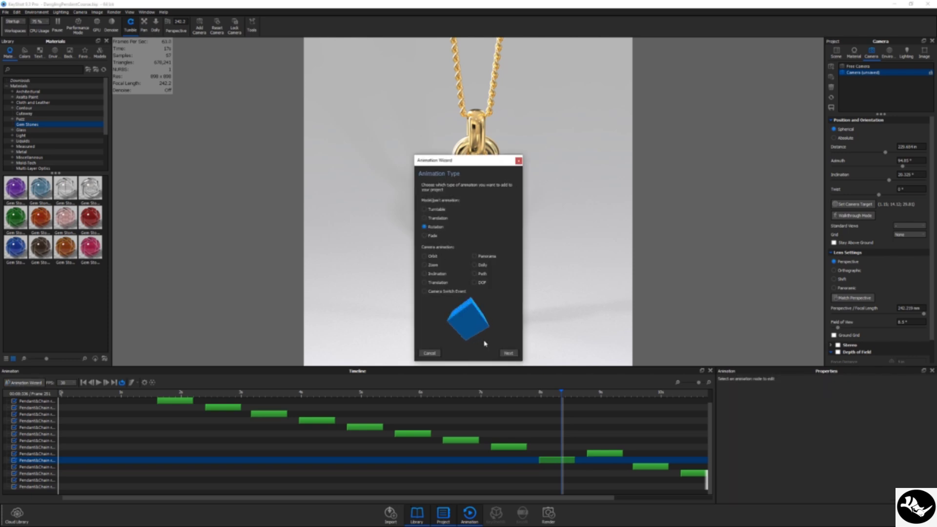
click(508, 354)
click(455, 225)
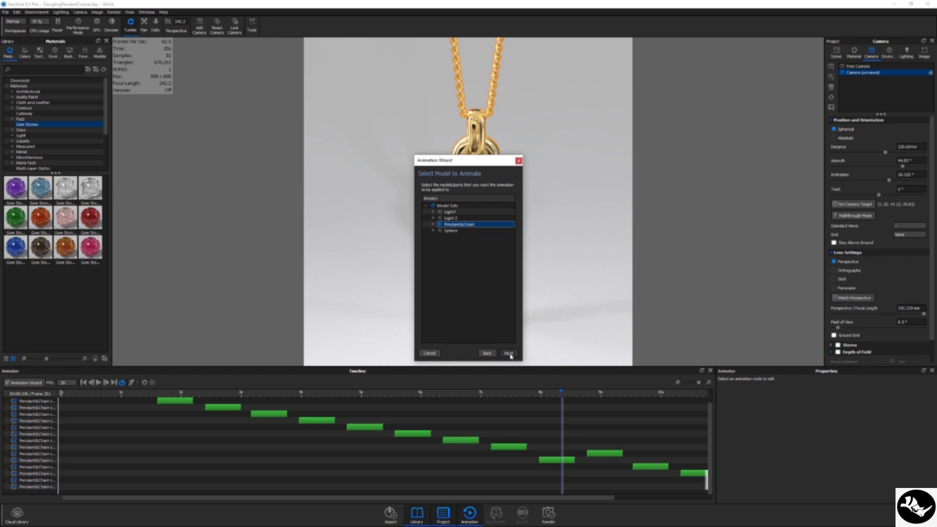
click(508, 353)
drag(477, 166, 603, 152)
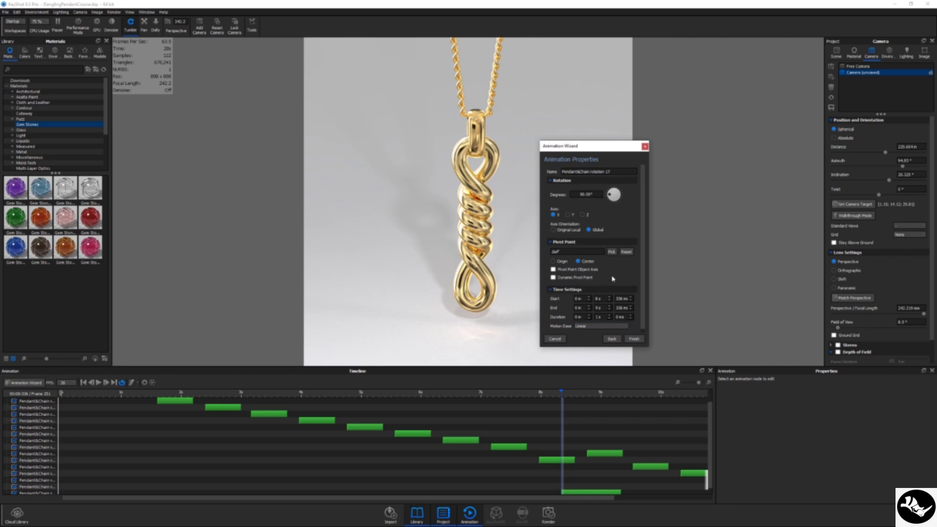
click(635, 339)
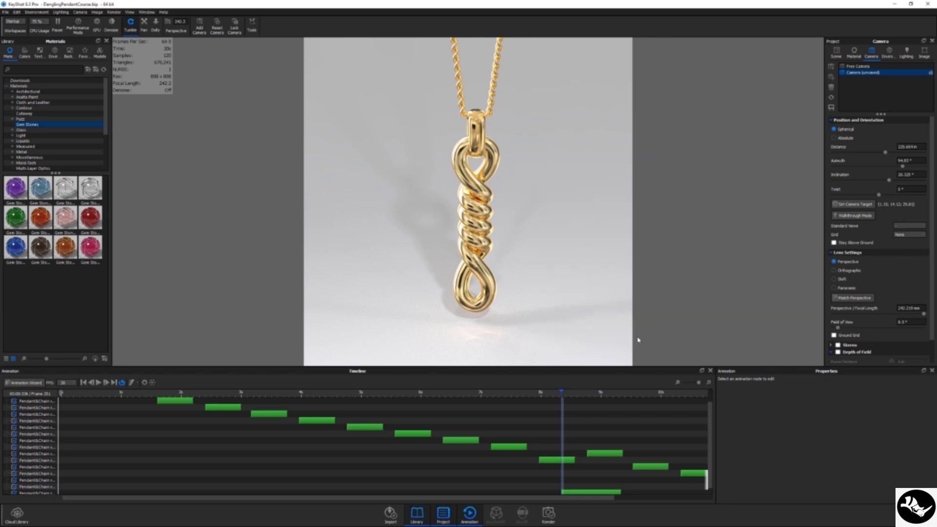
click(519, 446)
- Move Pendant&Chain rotation 17 to the start of the timeline
scroll(537, 464, down, 1)
click(580, 487)
drag(580, 487, 103, 493)
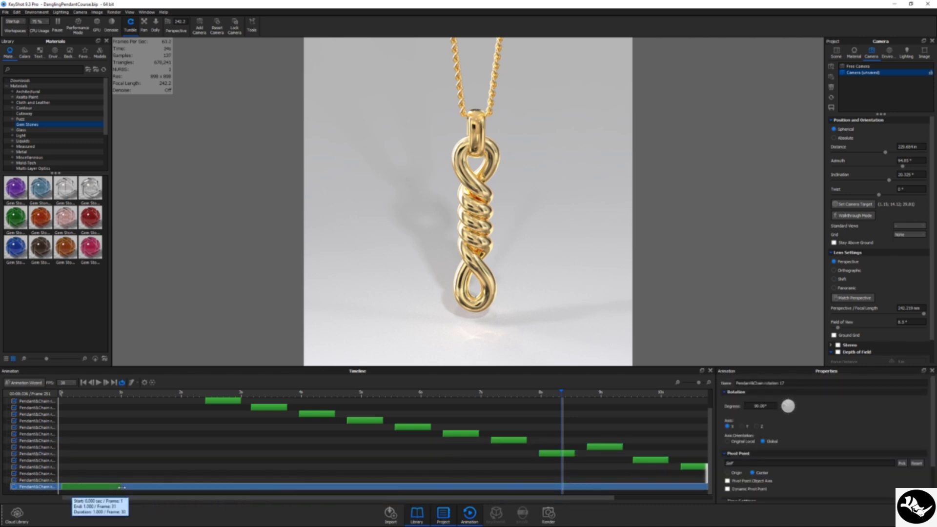
- Resize rotation 17 to last 2.8 seconds and scrub back to preview it
drag(120, 487, 395, 487)
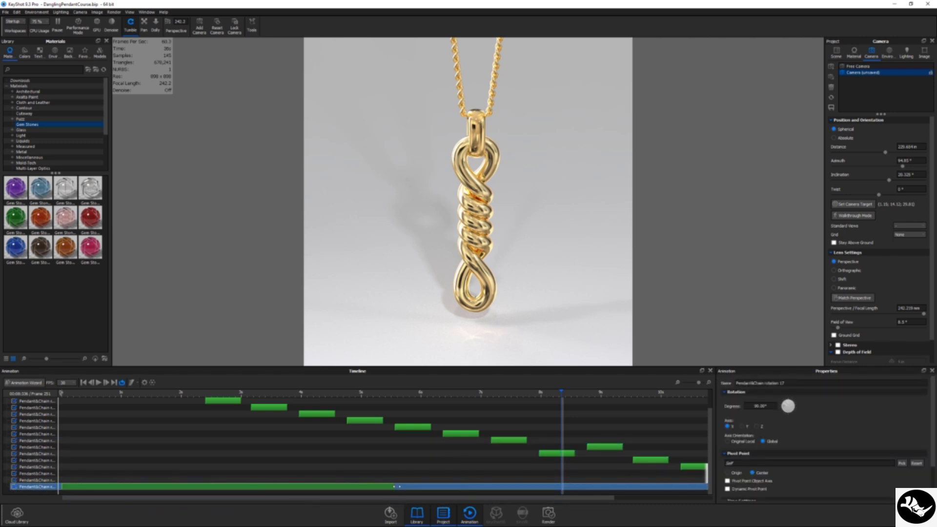
drag(396, 486, 323, 487)
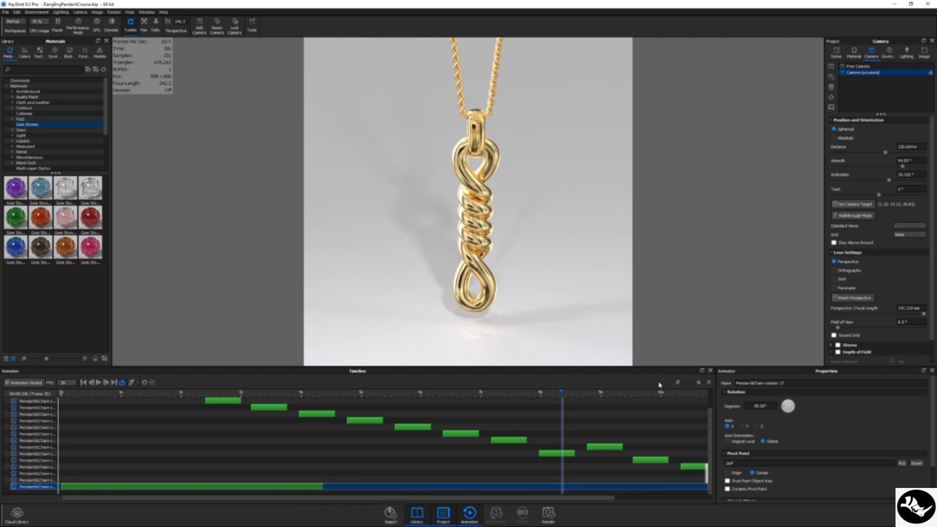
click(678, 382)
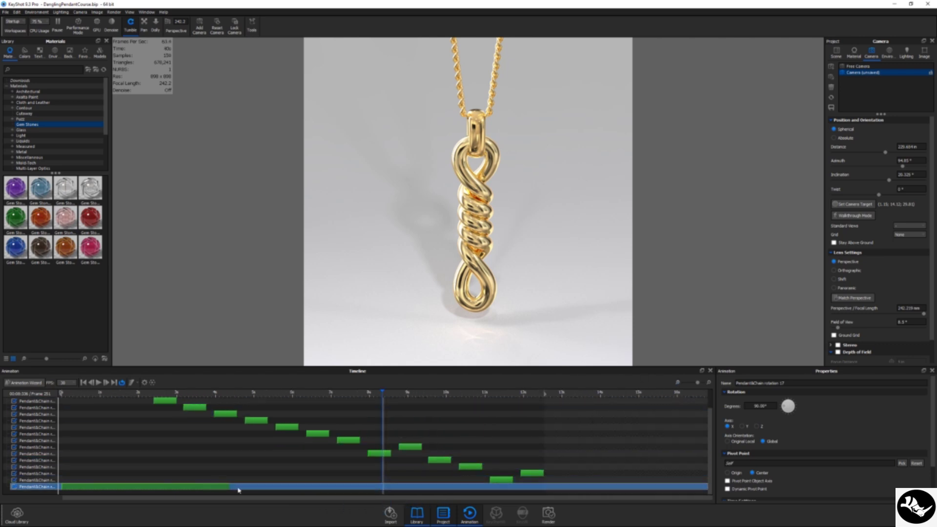
mouse_move(228, 487)
mouse_down()
mouse_move(162, 487)
mouse_move(170, 487)
mouse_up()
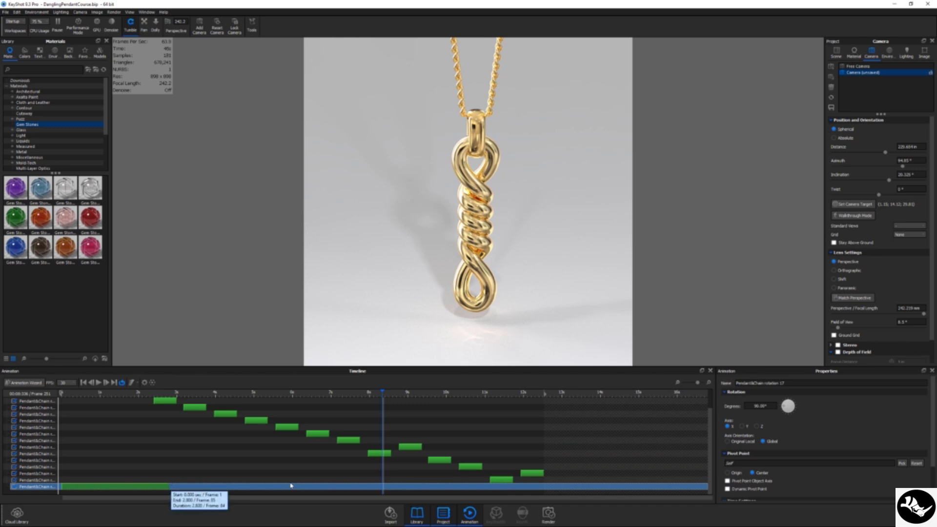
click(150, 487)
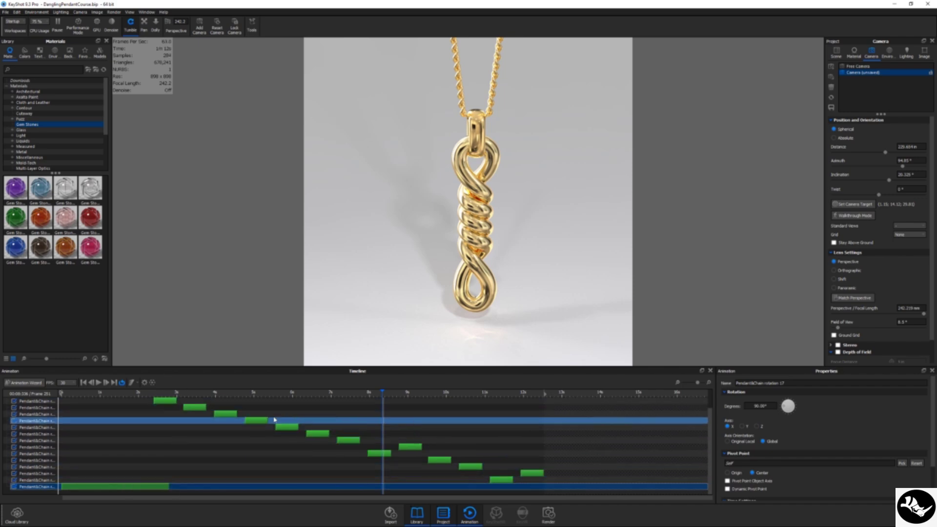
mouse_move(74, 393)
mouse_down()
mouse_move(82, 393)
mouse_move(75, 408)
mouse_up()
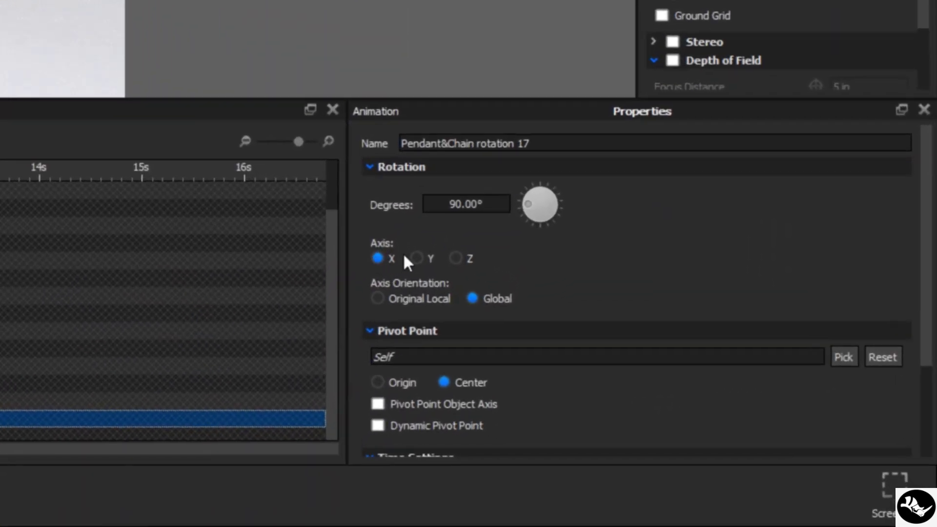
- Change rotation 17 to turn 10° around the global Y axis and preview the swing
click(427, 260)
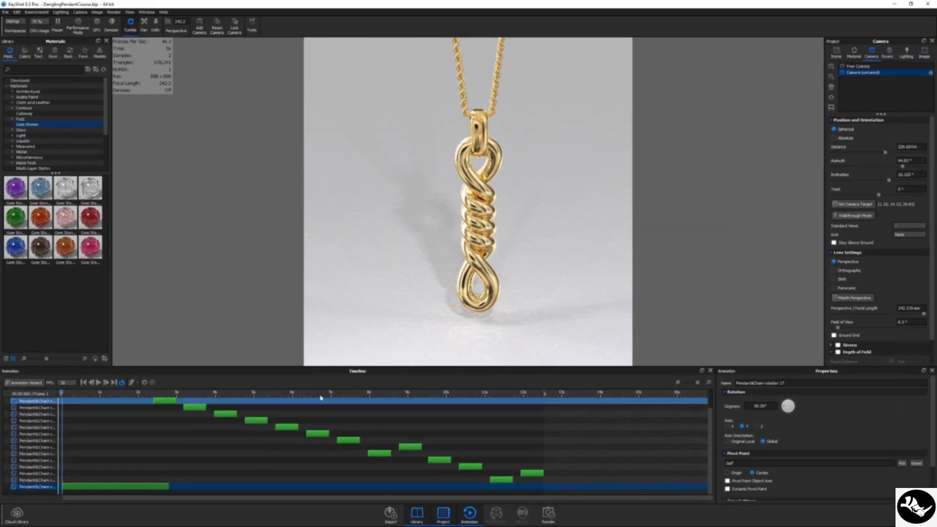
mouse_move(68, 397)
mouse_down()
mouse_move(91, 403)
mouse_move(74, 409)
mouse_up()
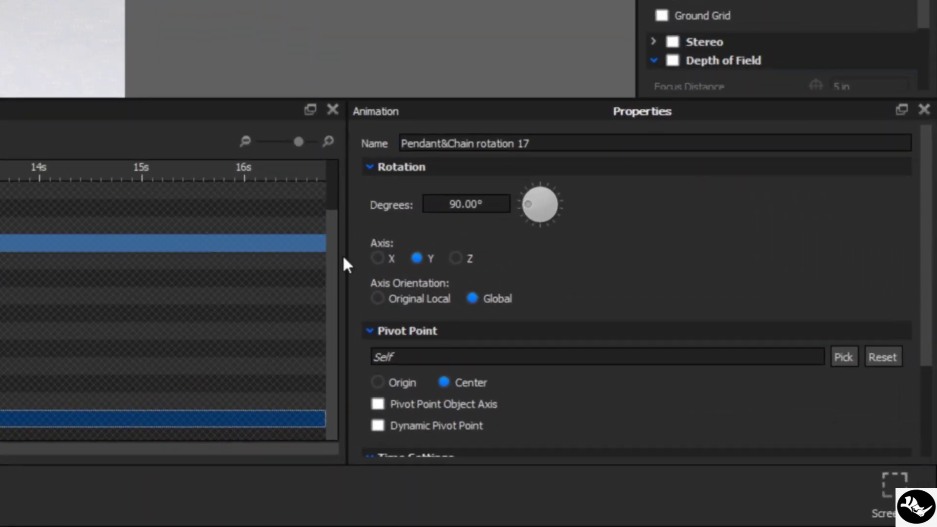
drag(495, 204, 416, 198)
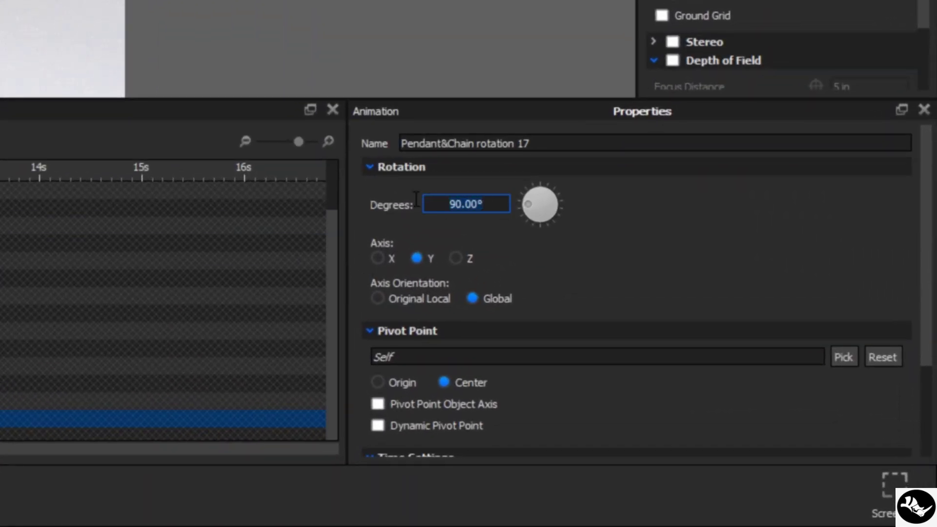
text(10)
key(Return)
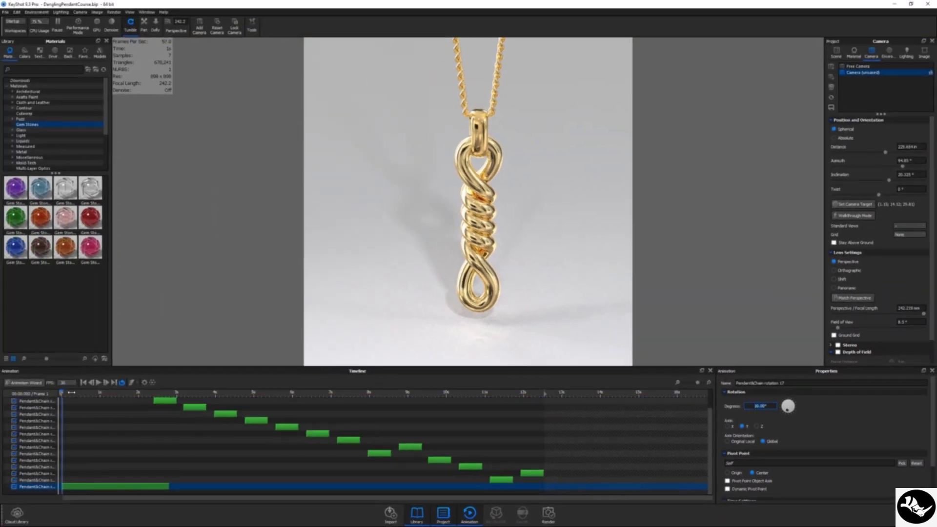
drag(154, 388, 140, 392)
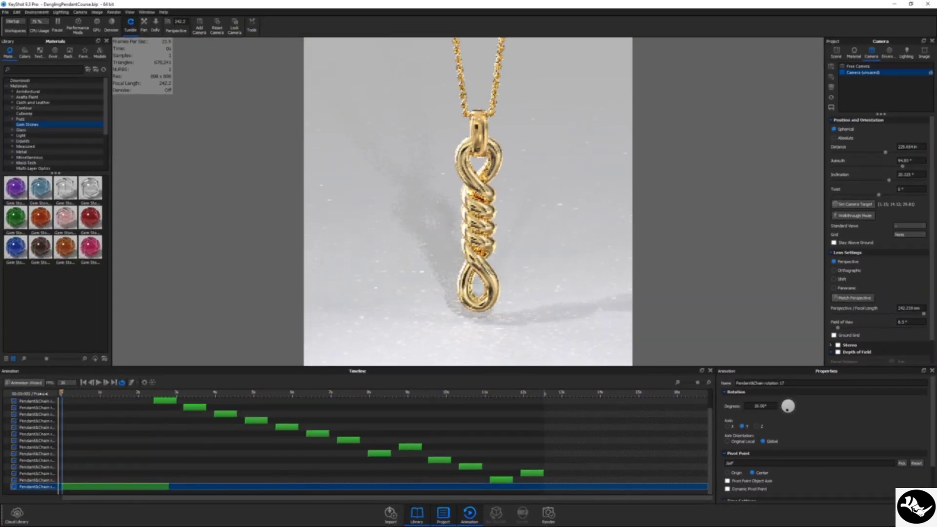
mouse_move(140, 392)
mouse_down()
mouse_move(61, 392)
mouse_move(121, 392)
mouse_up()
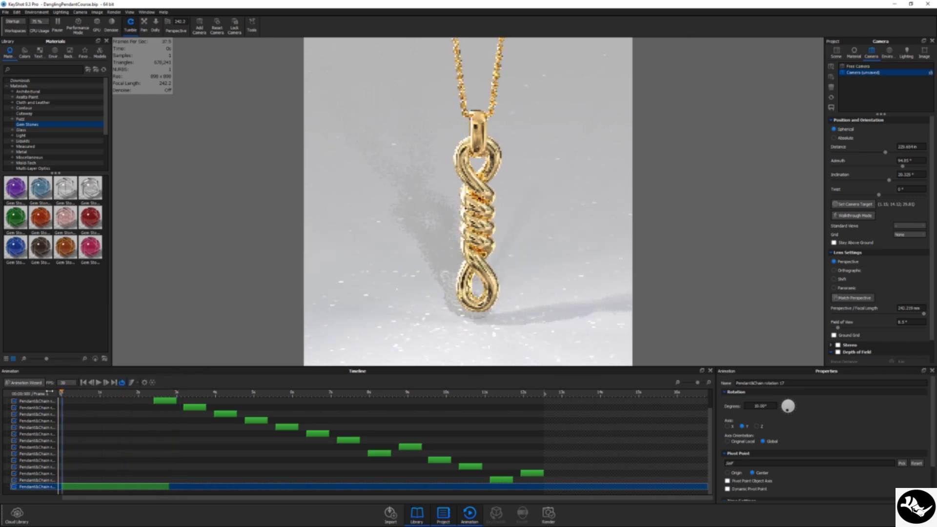
drag(135, 387, 61, 392)
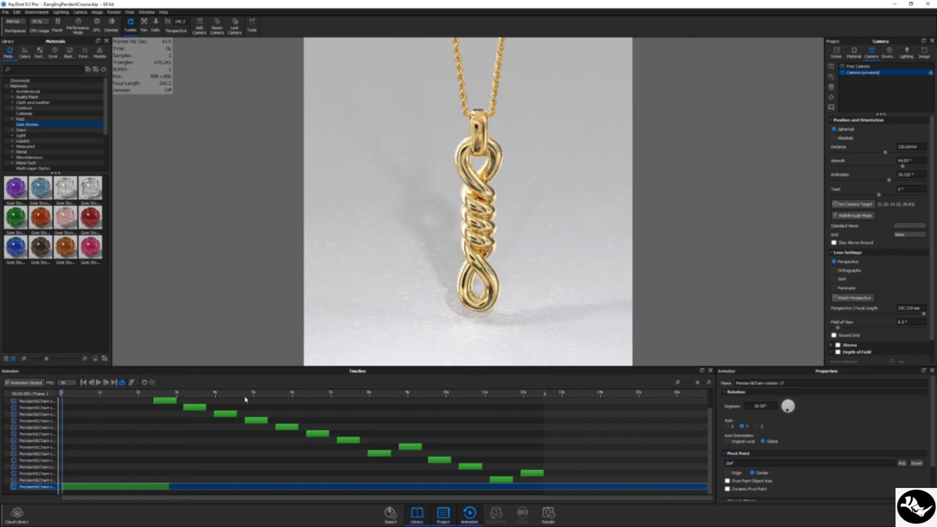
- Set rotation 17's Motion Ease to Ease In/Out and play it back to preview
scroll(806, 446, down, 2)
scroll(830, 437, down, 1)
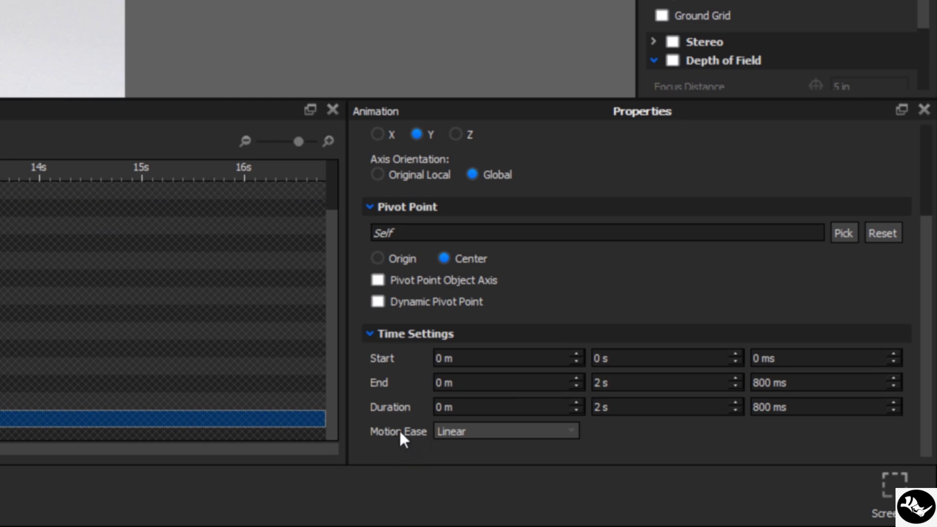
click(475, 432)
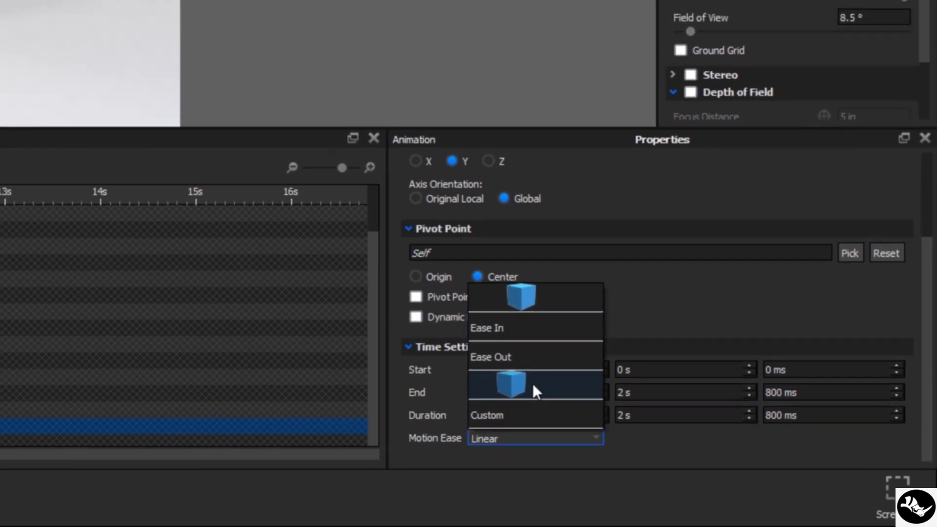
click(502, 376)
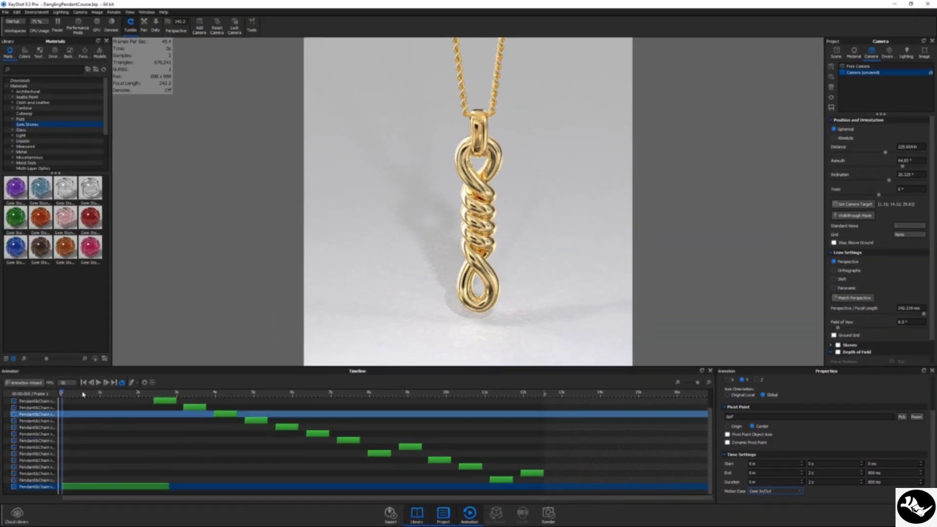
click(98, 383)
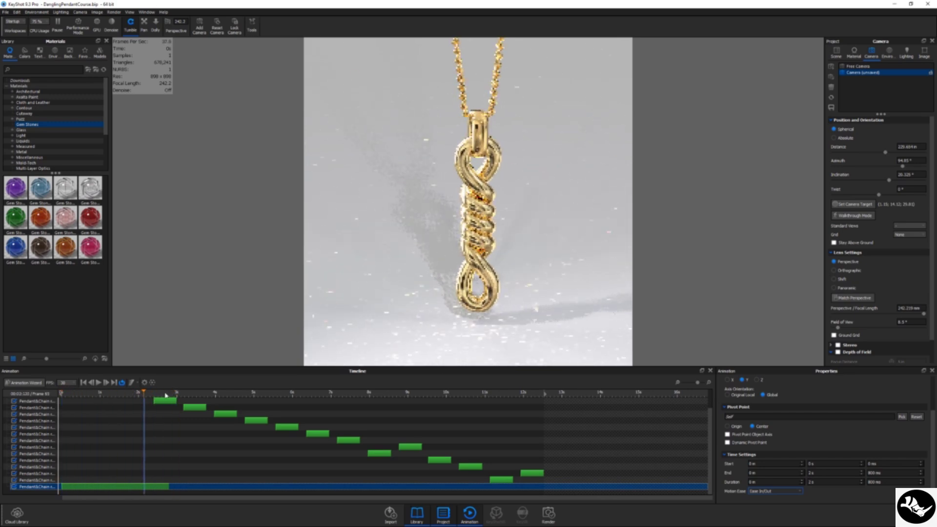
click(83, 383)
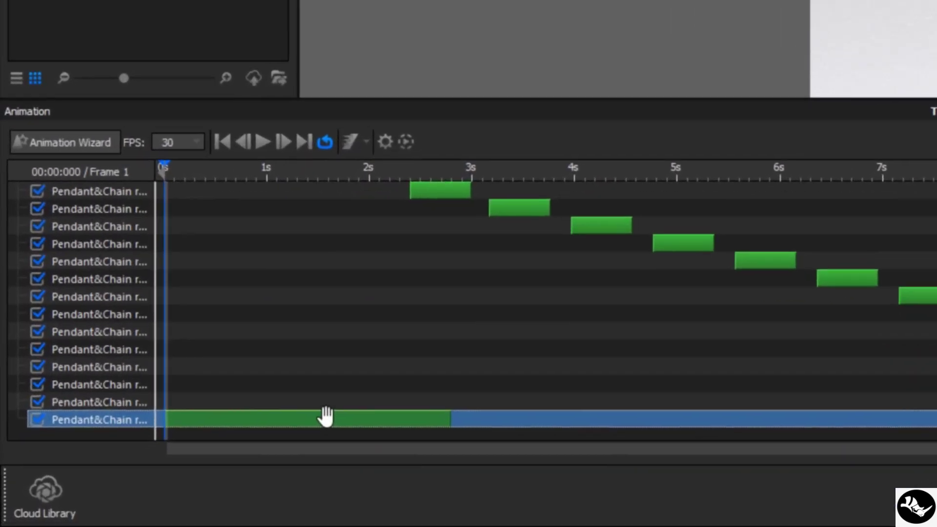
- Mirror the swing into a -10° copy placed right after the original
right_click(122, 484)
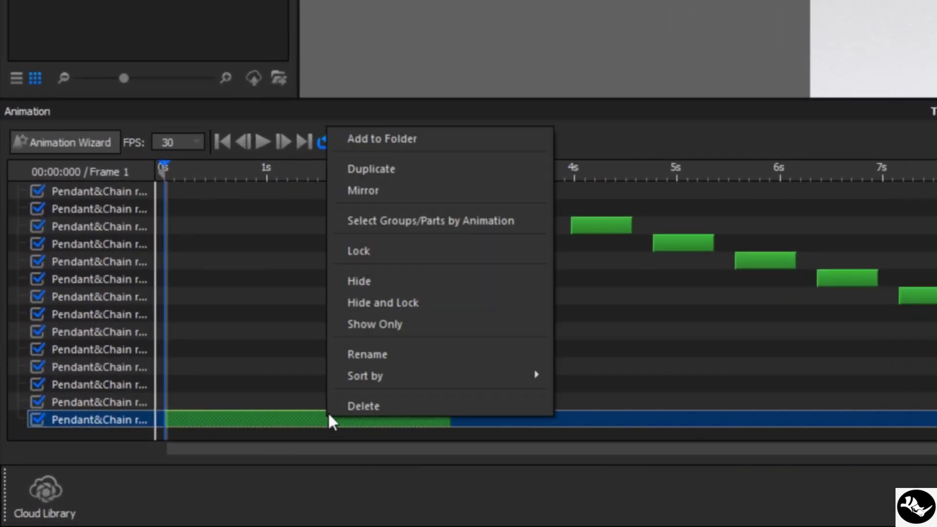
click(386, 190)
drag(601, 417, 236, 485)
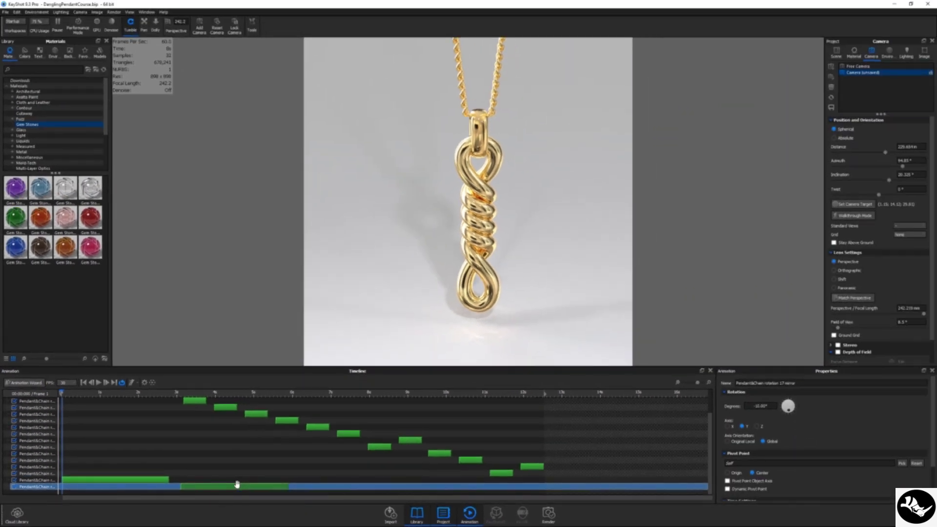
- Duplicate the swing pair and shift the copies later on the timeline
click(180, 486)
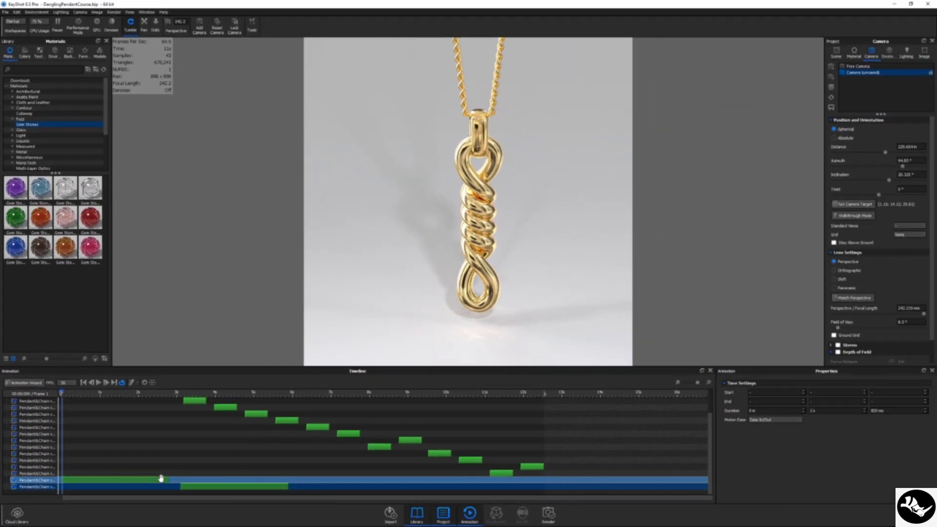
right_click(161, 478)
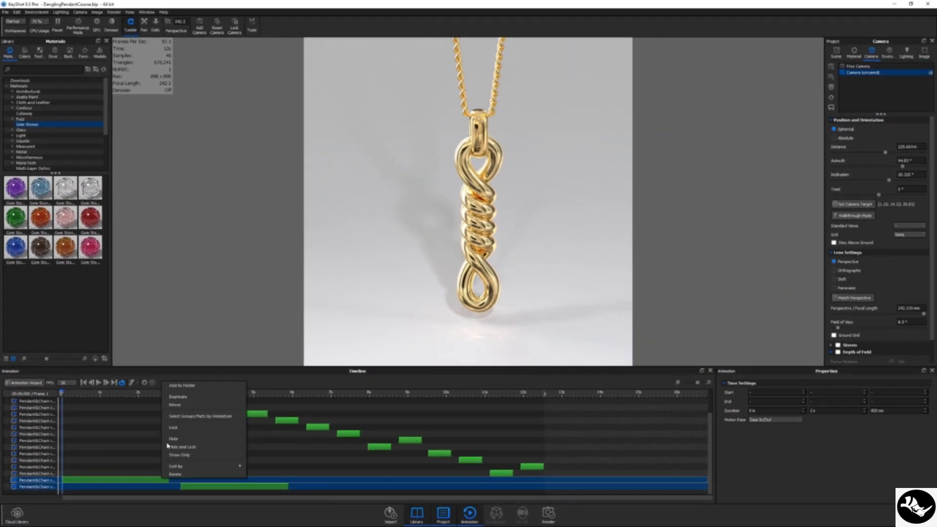
click(192, 398)
click(161, 482)
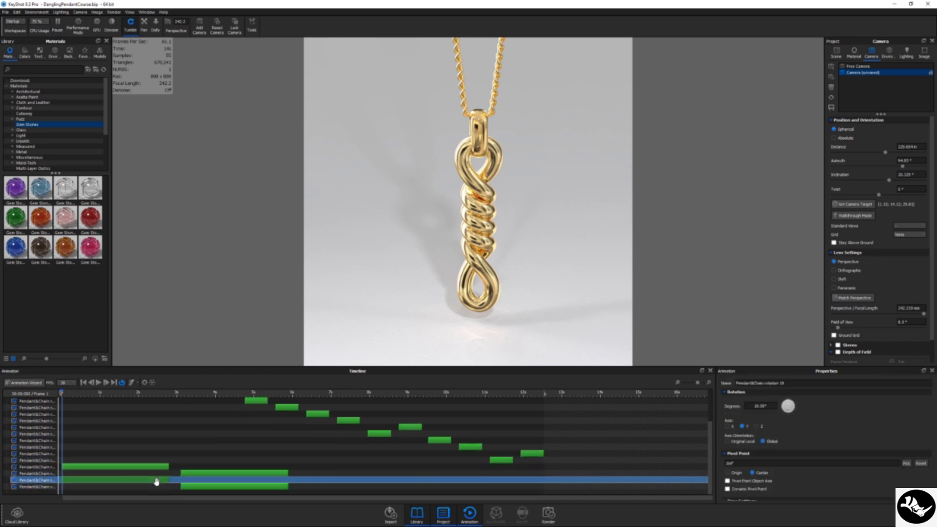
drag(146, 482, 410, 482)
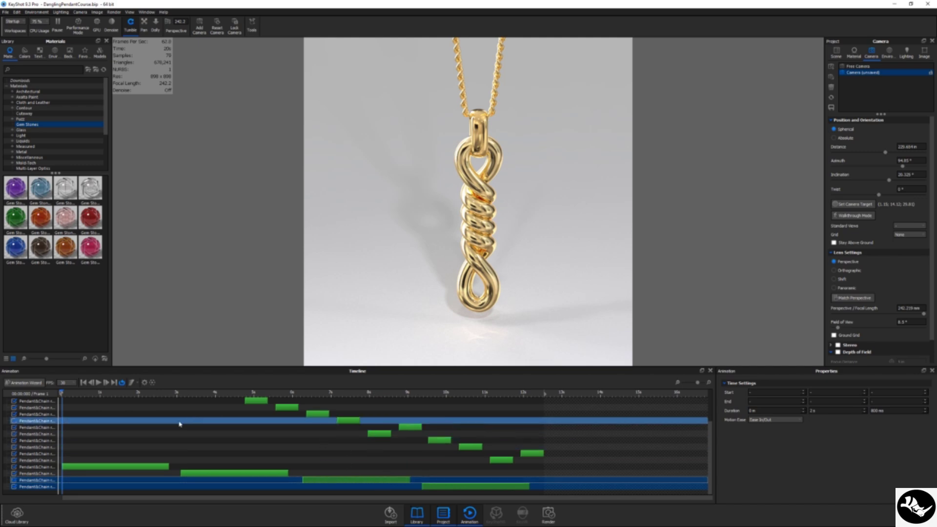
click(117, 434)
ctrl+click(84, 408)
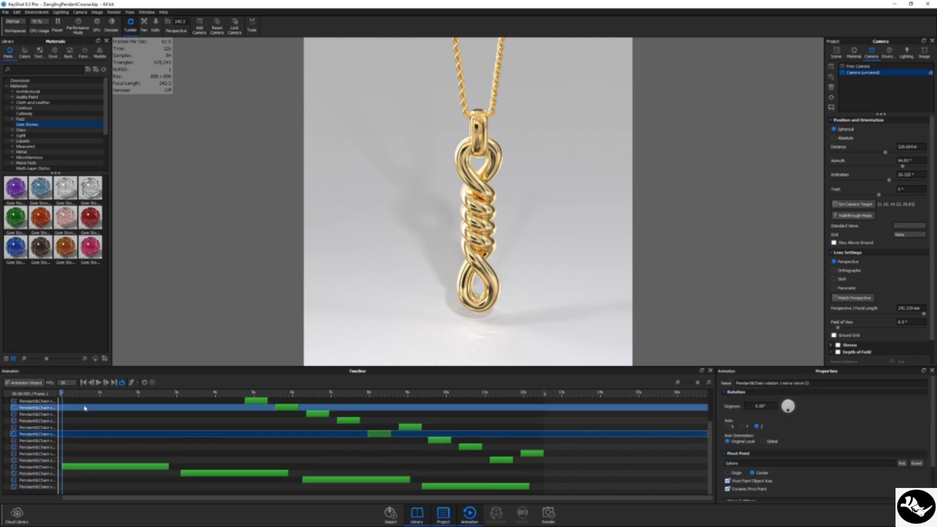
click(99, 384)
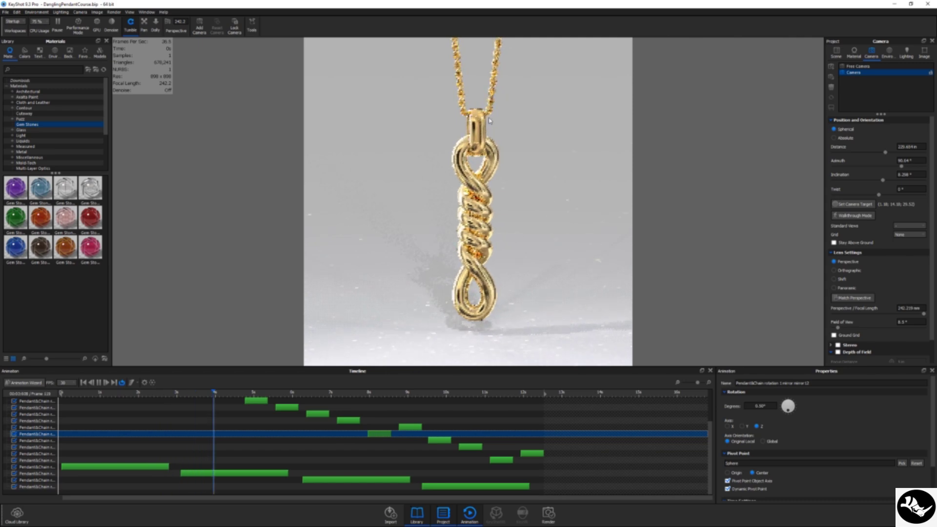
scroll(473, 281, up, 5)
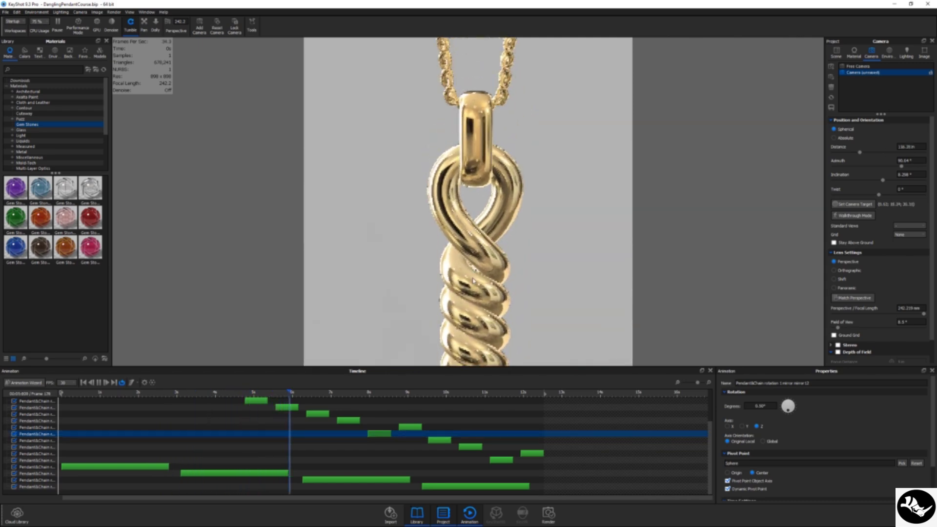
drag(473, 281, 389, 230)
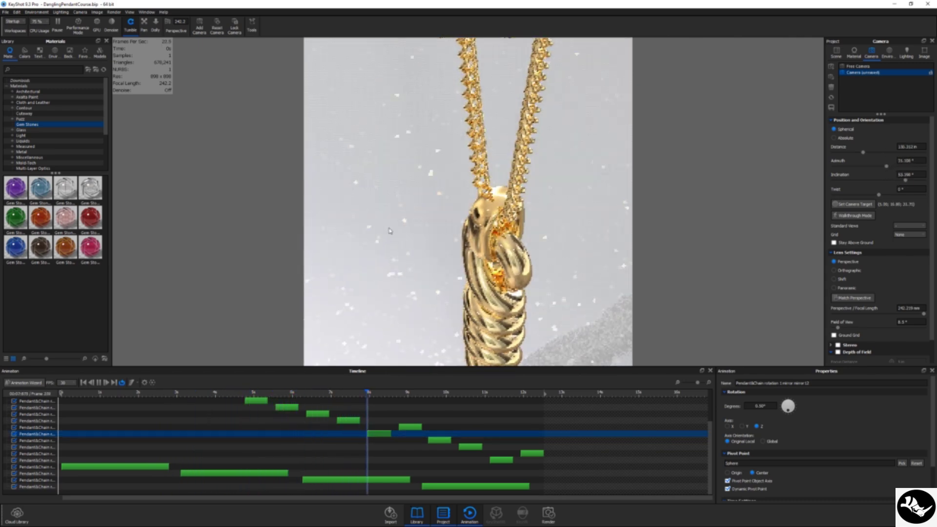
scroll(389, 230, up, 5)
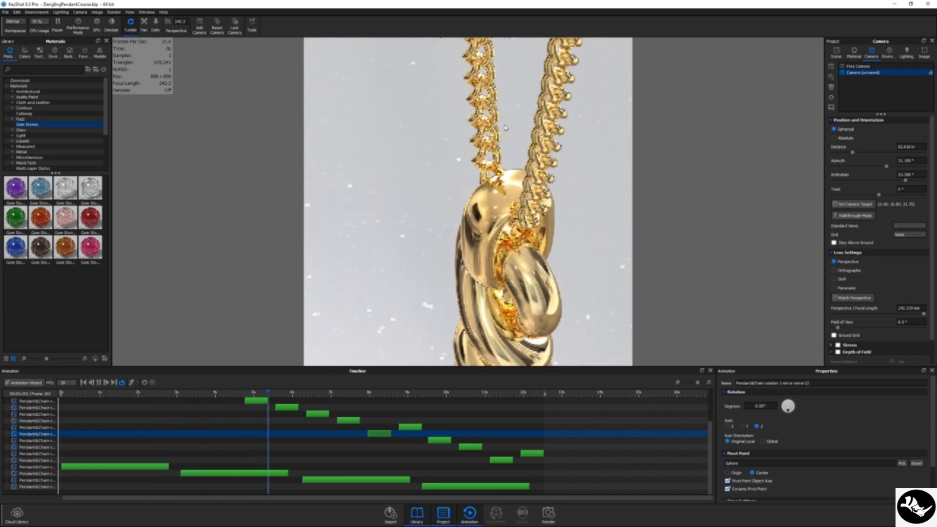
scroll(488, 142, down, 5)
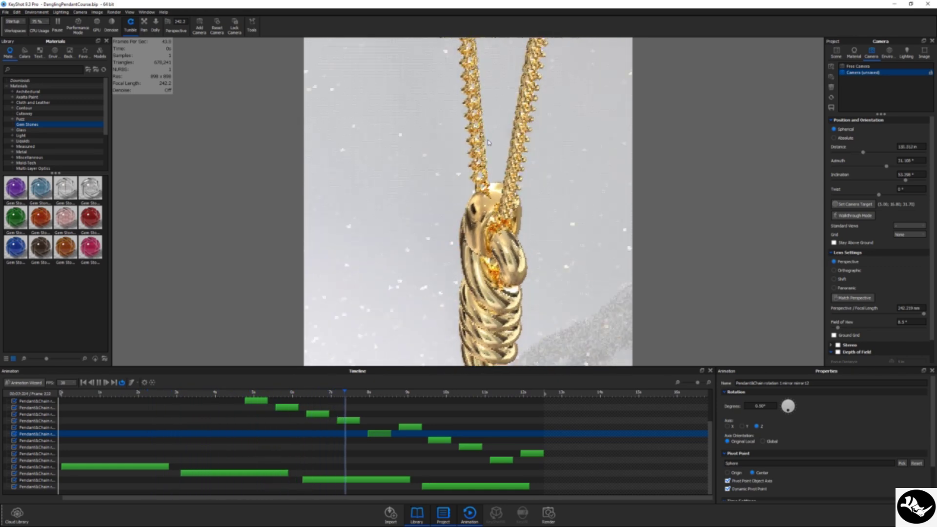
scroll(488, 142, down, 5)
drag(488, 142, 477, 267)
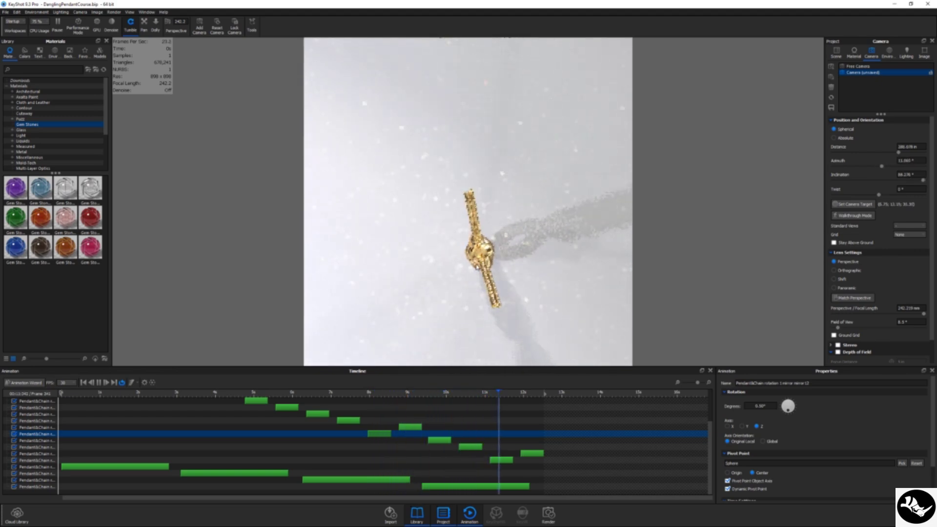
scroll(477, 267, up, 5)
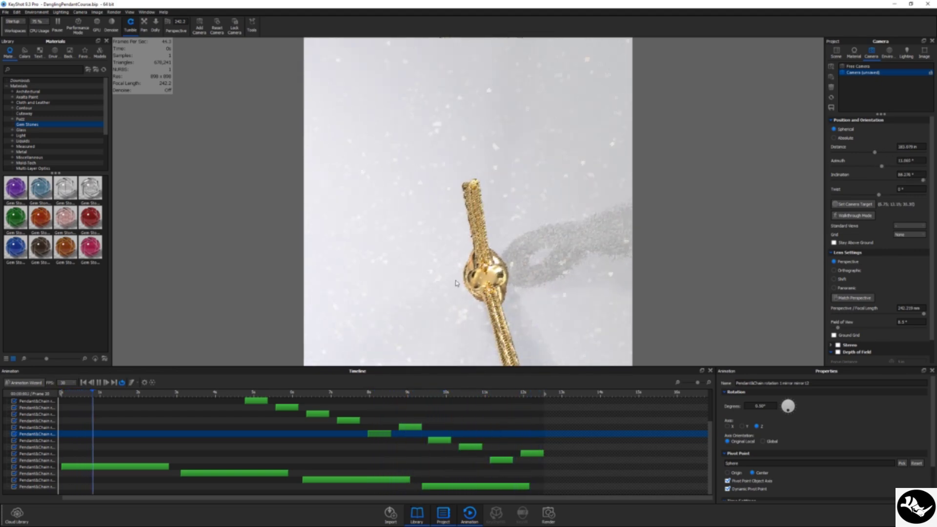
- Orbit the camera to frame the gold pendant from the front at a slight downward angle
click(187, 467)
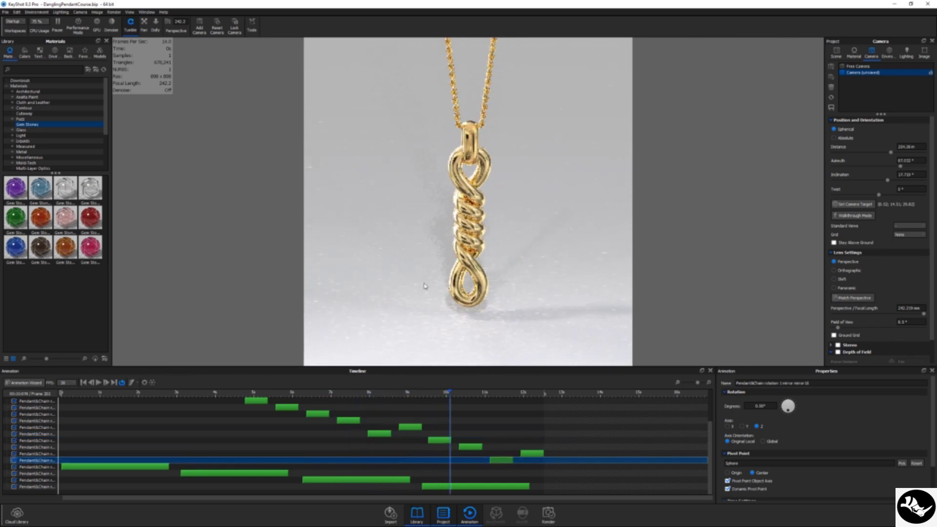
drag(448, 244, 508, 269)
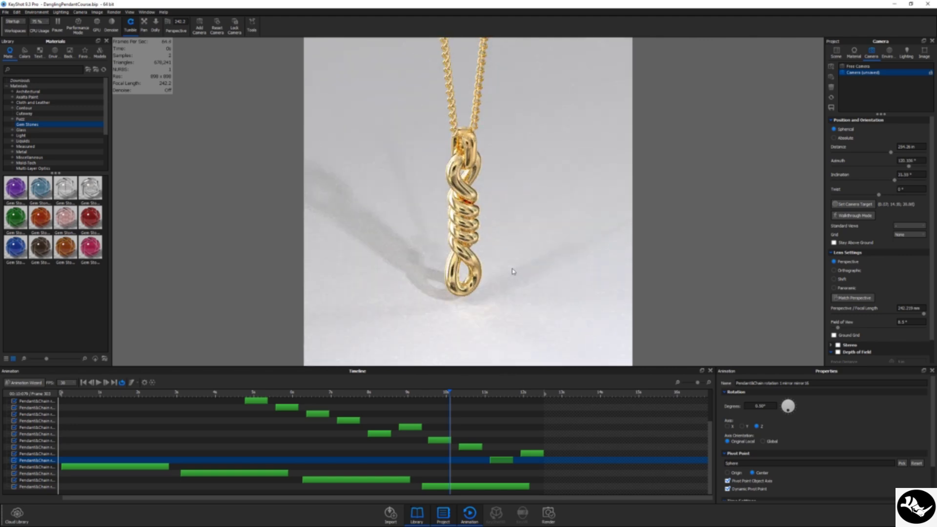
drag(513, 272, 390, 240)
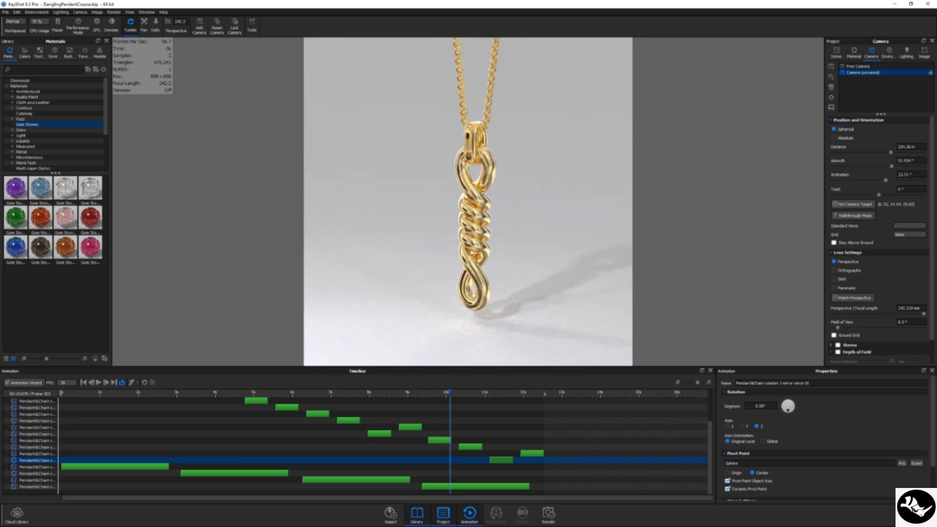
drag(419, 249, 439, 273)
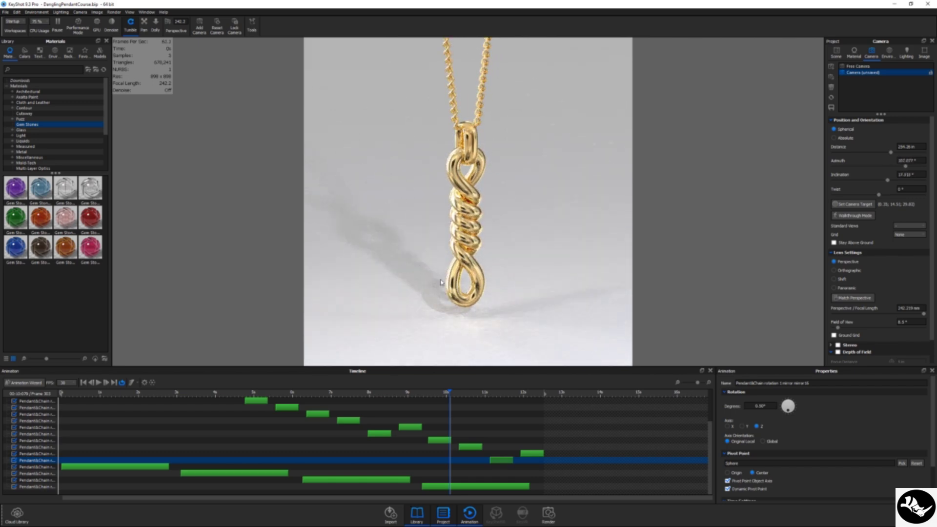
mouse_move(547, 285)
mouse_down()
mouse_move(520, 277)
mouse_move(516, 267)
mouse_up()
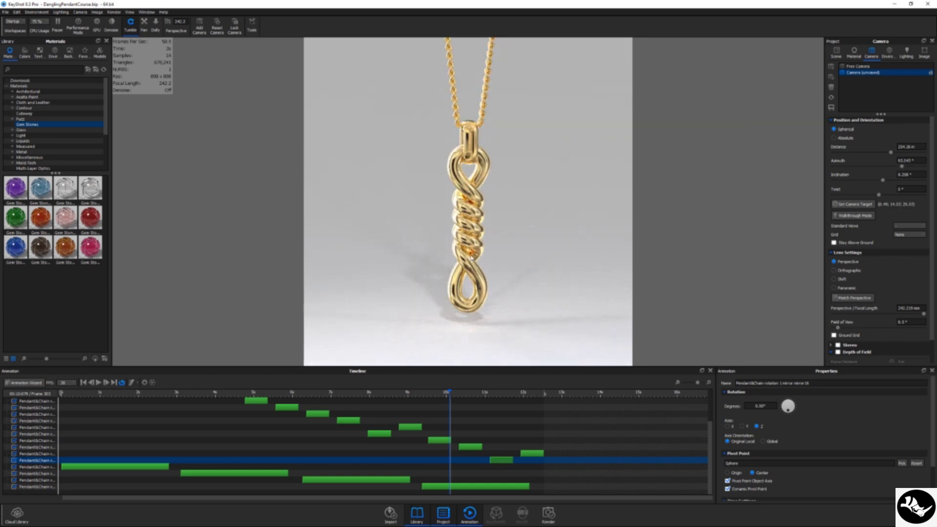
drag(469, 205, 476, 219)
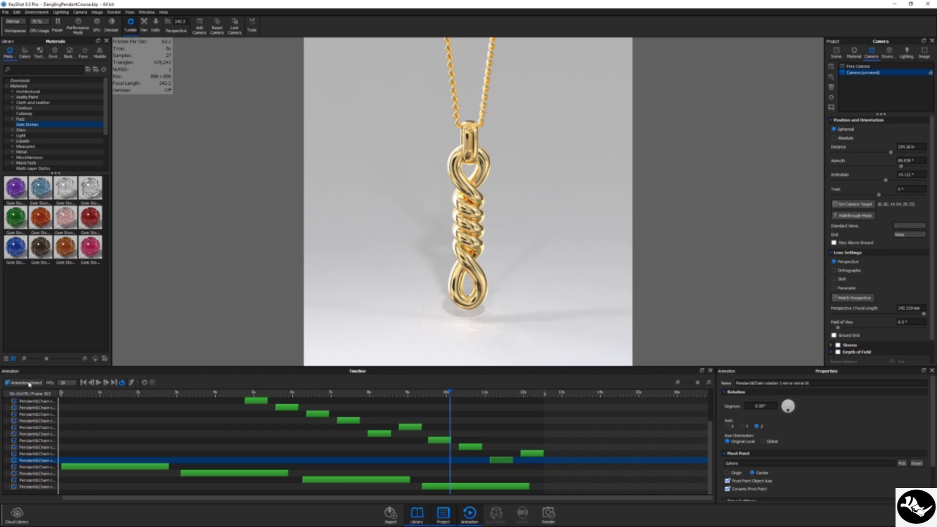
- Add a linear 360° Camera orbit 1 animation and move it to start at 0 s
click(29, 384)
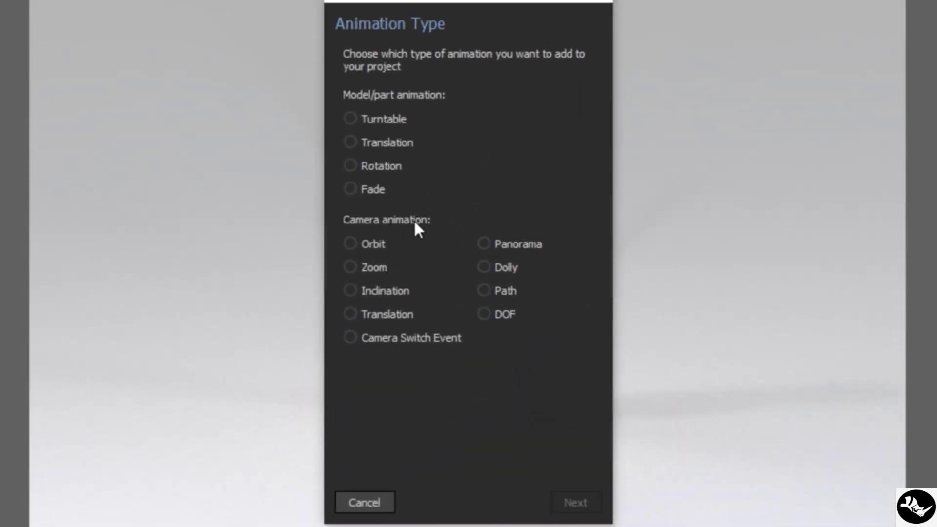
click(377, 244)
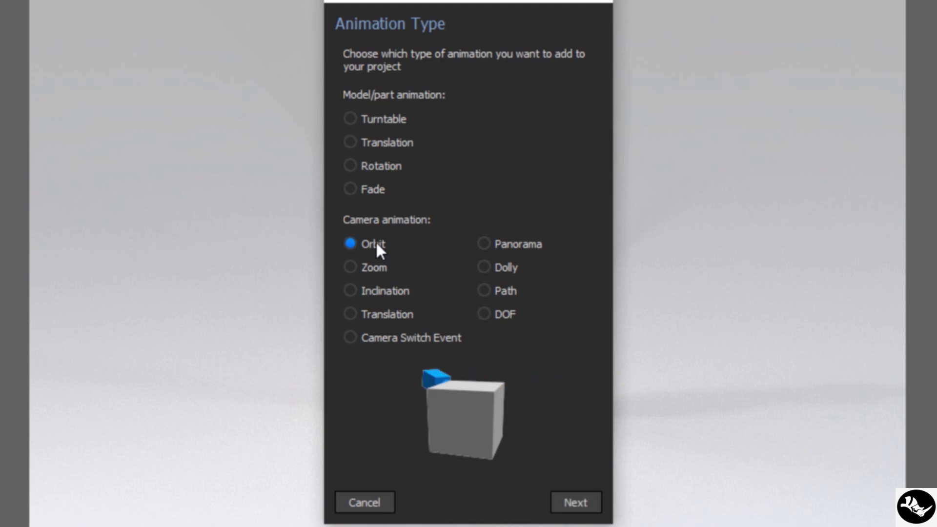
click(568, 502)
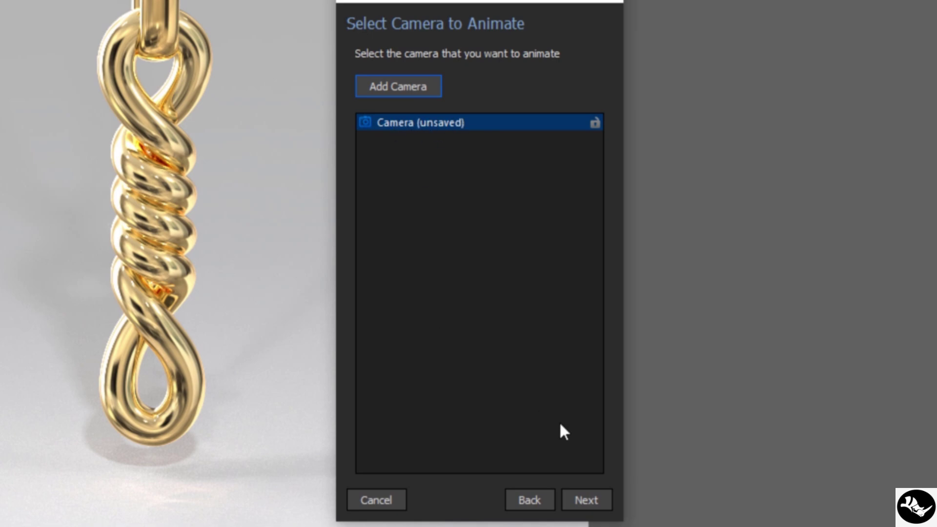
click(596, 500)
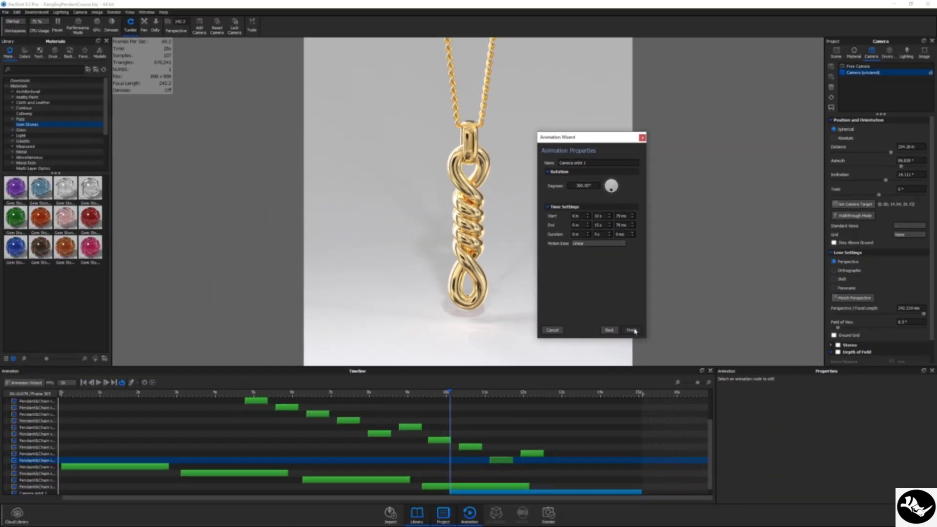
click(631, 331)
drag(450, 487, 98, 488)
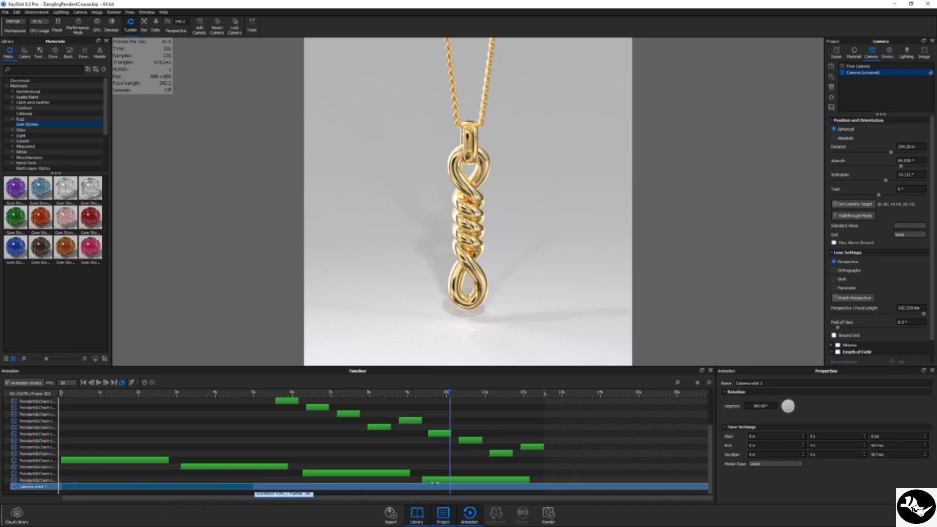
- Stretch Camera orbit 1 to end at 12 s 533 ms and save the adjusted camera
drag(254, 487, 541, 489)
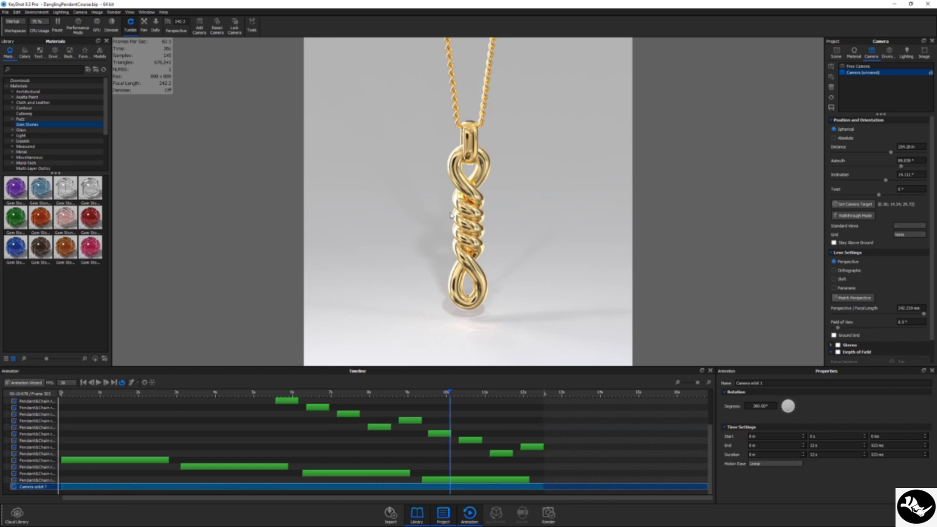
drag(464, 261, 484, 265)
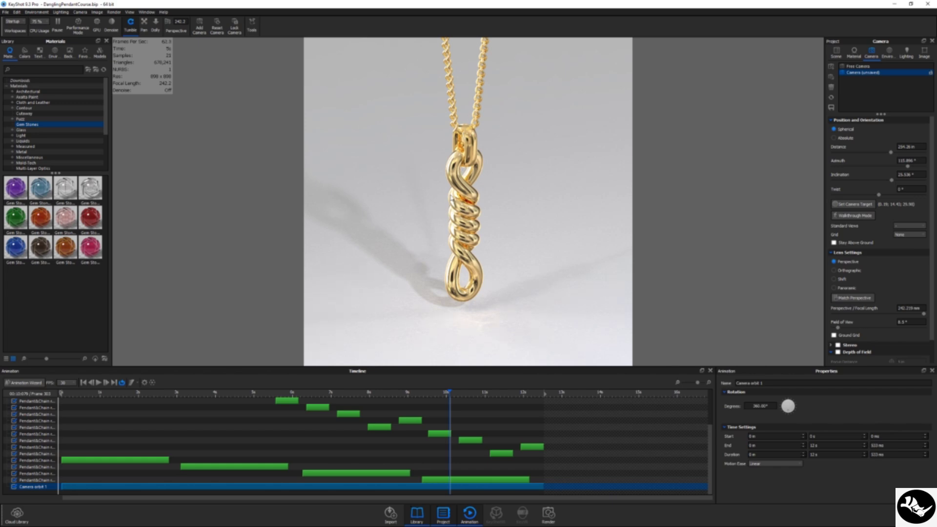
drag(101, 394, 60, 393)
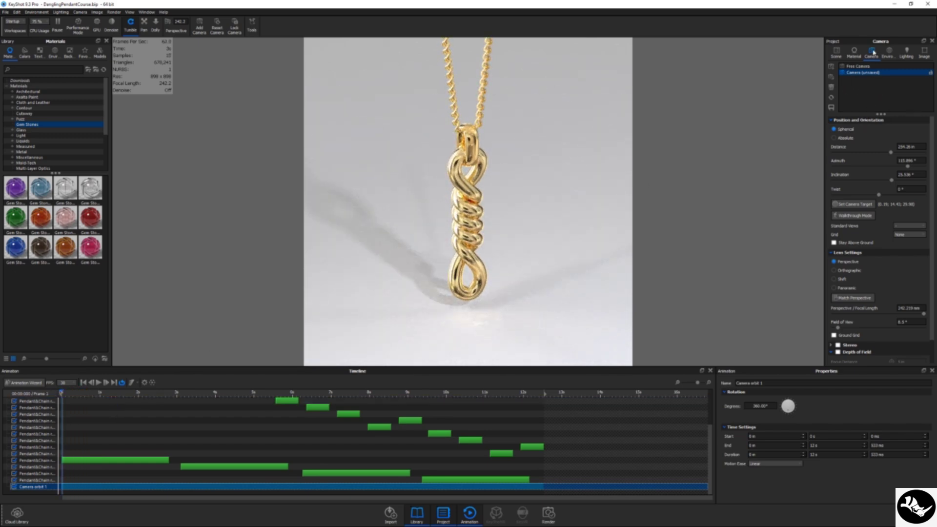
click(832, 108)
drag(63, 393, 544, 393)
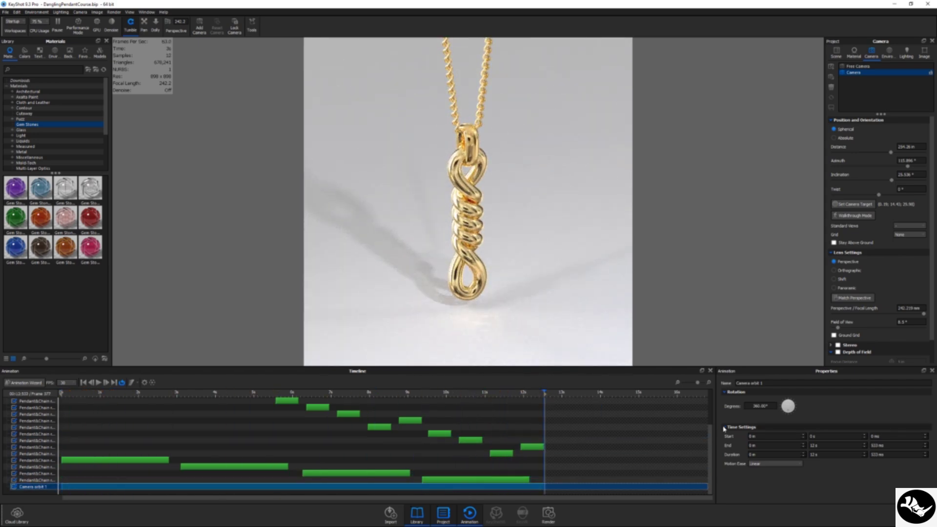
- Set the camera orbit's rotation to 40° and scrub to preview it
click(747, 406)
text(40)
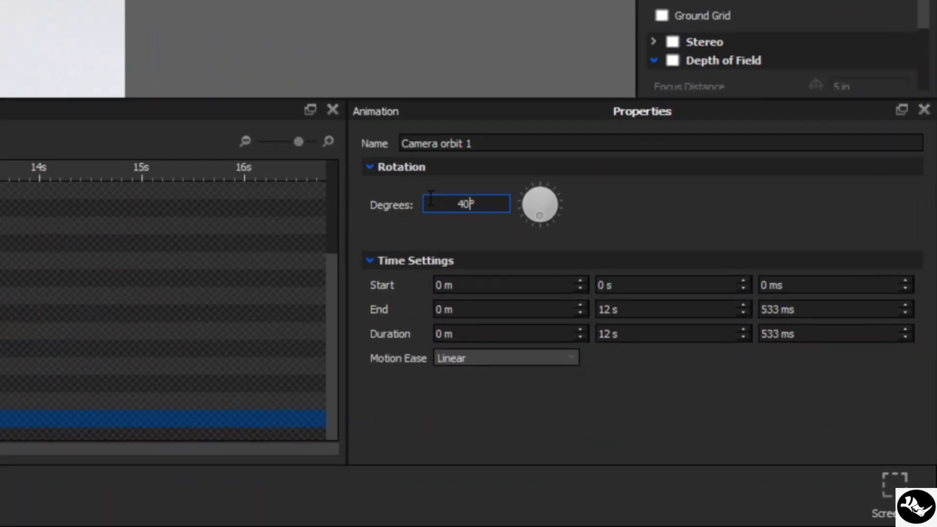
key(Return)
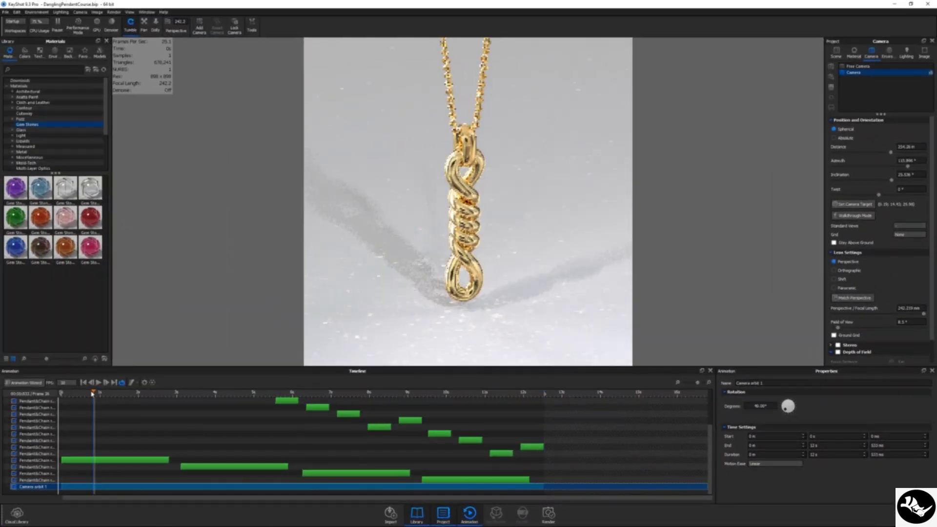
mouse_move(93, 394)
mouse_down()
mouse_move(73, 393)
mouse_move(540, 393)
mouse_move(75, 393)
mouse_move(519, 394)
mouse_move(544, 382)
mouse_move(132, 393)
mouse_move(534, 394)
mouse_move(61, 393)
mouse_up()
click(108, 403)
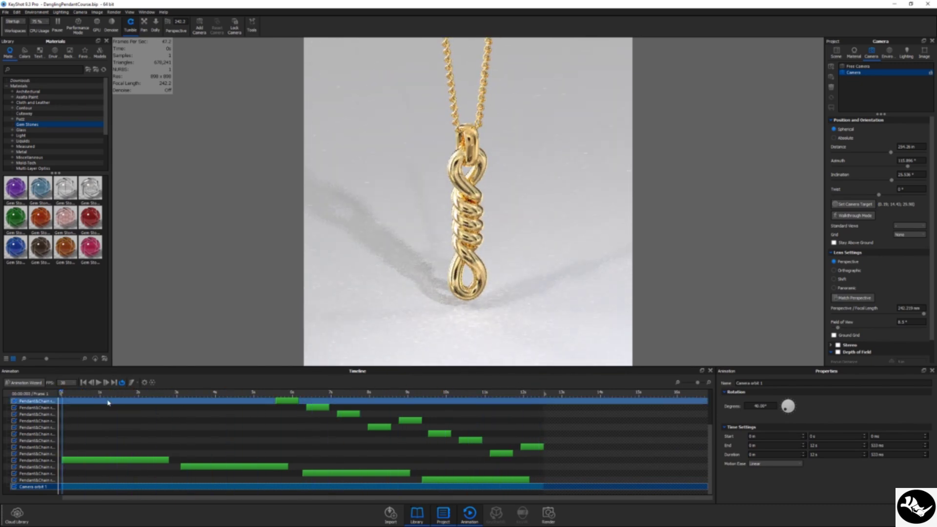
click(98, 383)
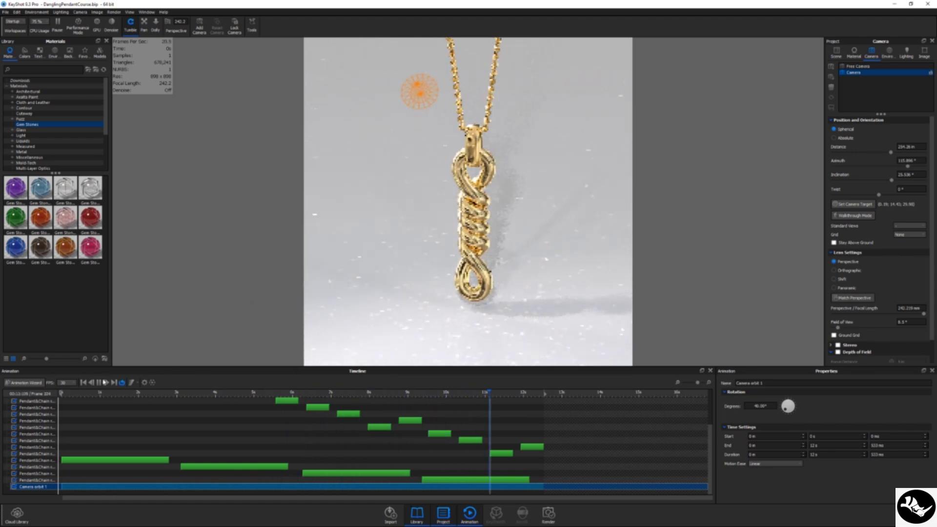
key(space)
click(332, 441)
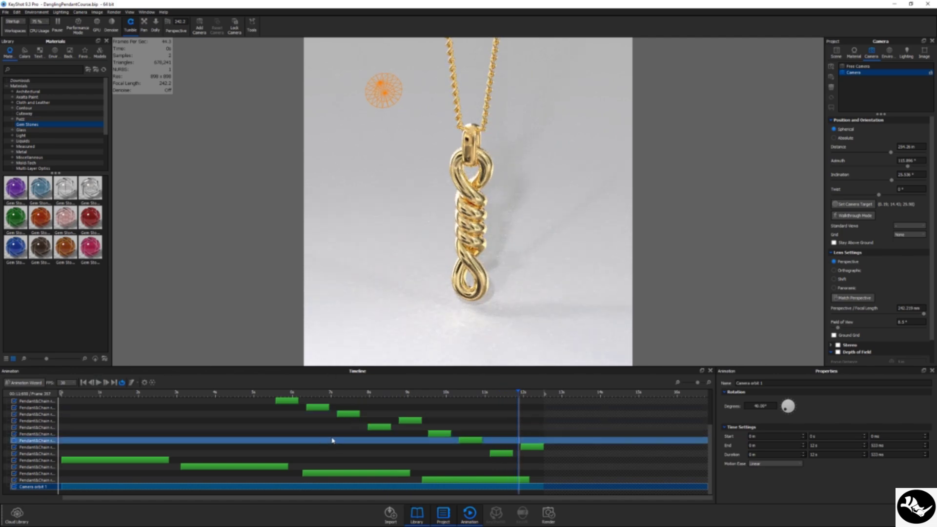
click(574, 428)
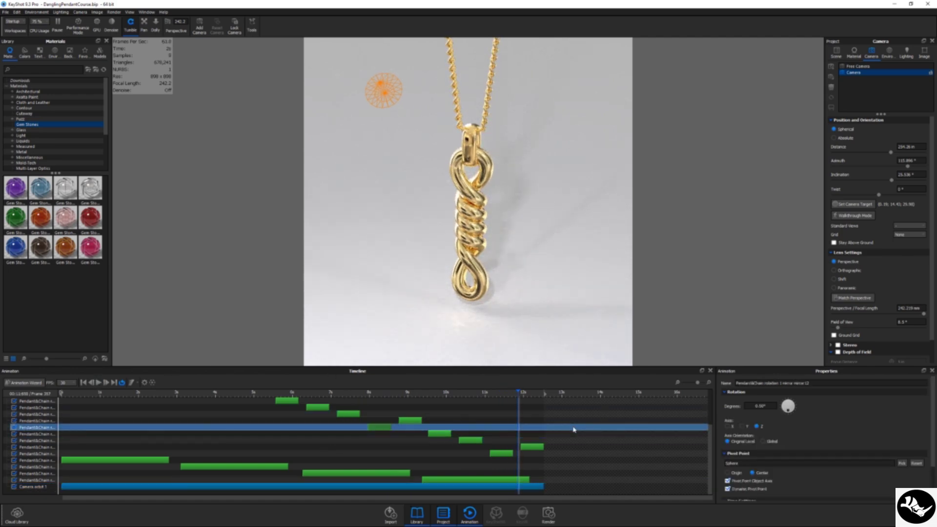
ctrl+click(572, 434)
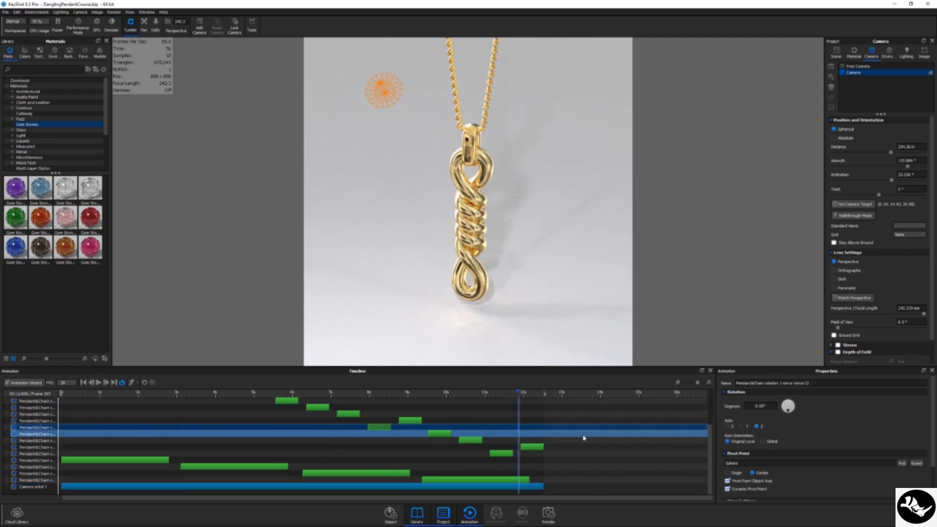
click(497, 429)
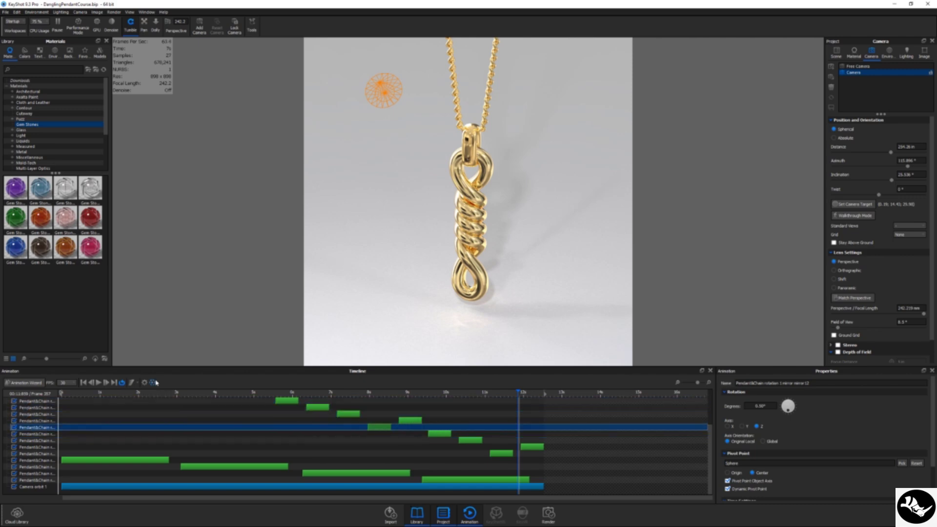